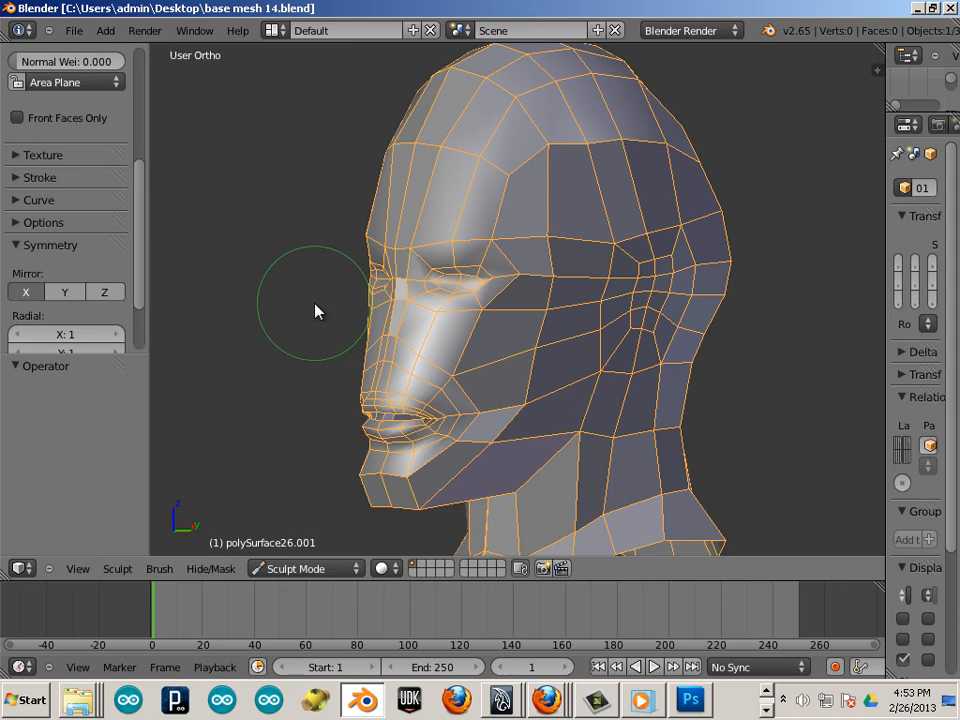
Enlarge the sculpt brush and pull the top of the head slightly downward to round the crown
middle_drag(321, 332, 311, 420)
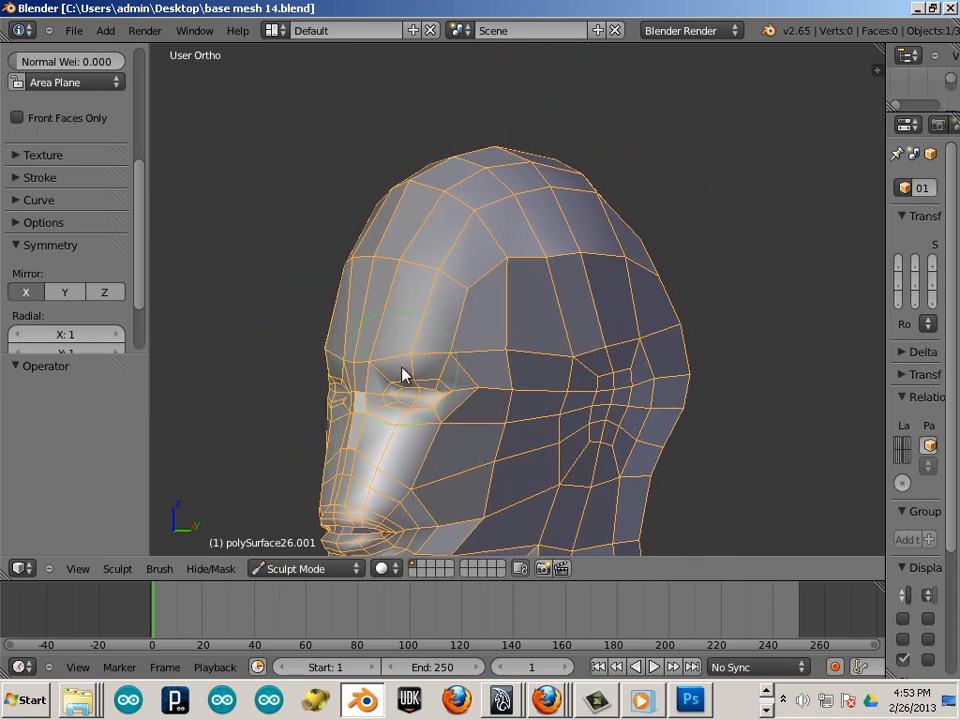
key(bracketright)
key(bracketright)
key(bracketright)
key(bracketright)
key(bracketright)
key(bracketright)
key(bracketright)
key(bracketright)
key(bracketright)
key(bracketright)
key(bracketright)
key(bracketright)
key(bracketright)
key(bracketright)
key(bracketright)
key(bracketright)
key(bracketright)
key(bracketright)
key(bracketright)
key(bracketleft)
key(bracketleft)
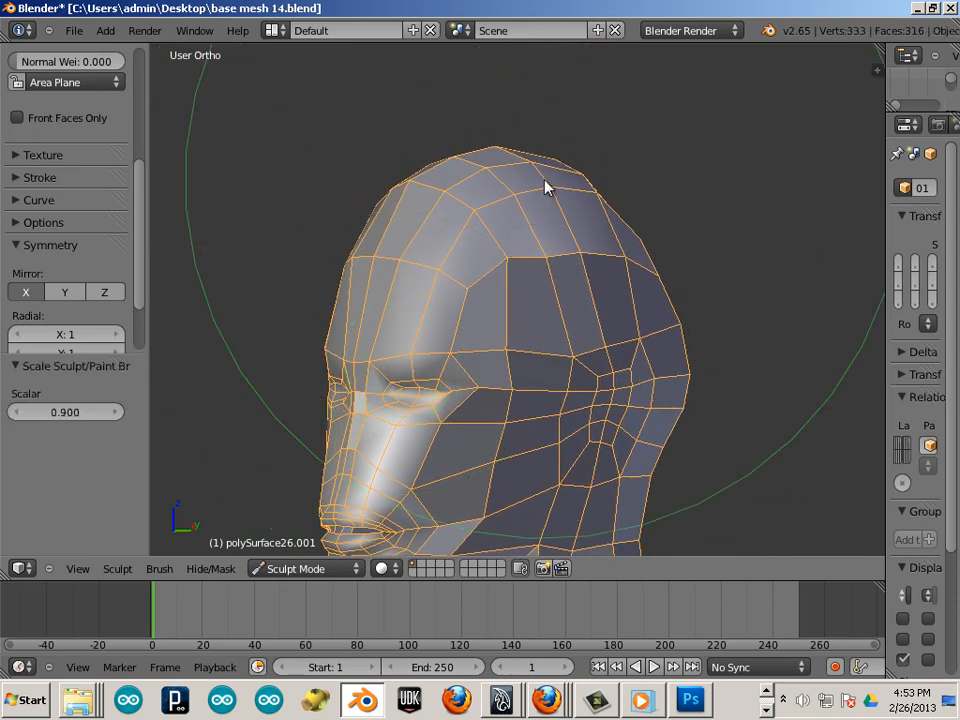
key(bracketleft)
key(bracketleft)
key(bracketleft)
key(bracketleft)
key(bracketleft)
key(bracketleft)
key(bracketleft)
key(bracketleft)
key(bracketleft)
key(bracketright)
key(bracketright)
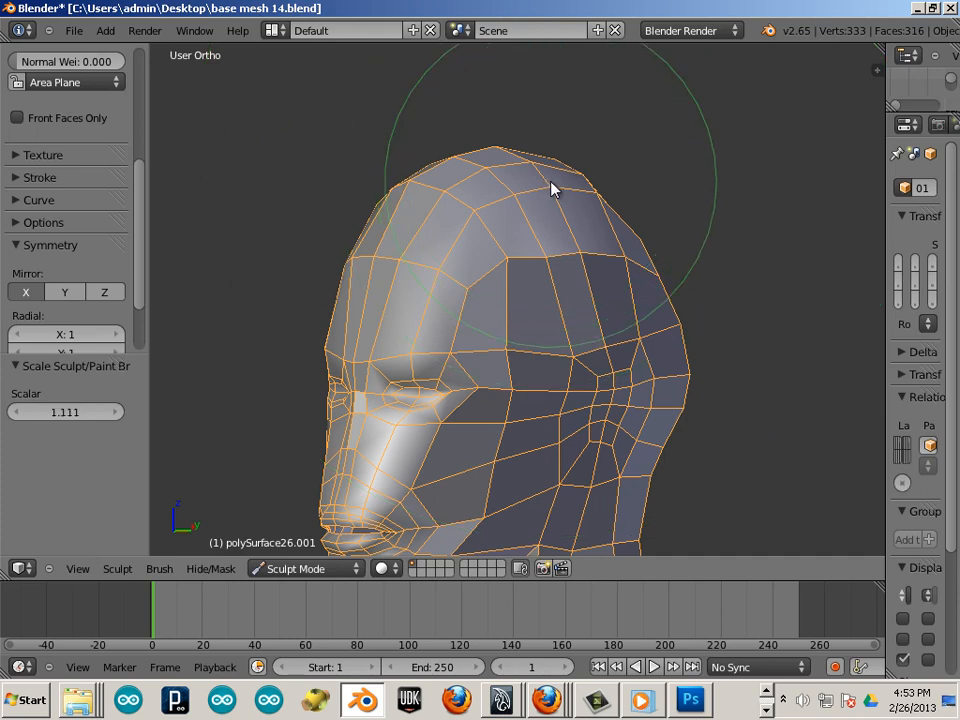
middle_drag(669, 212, 745, 220)
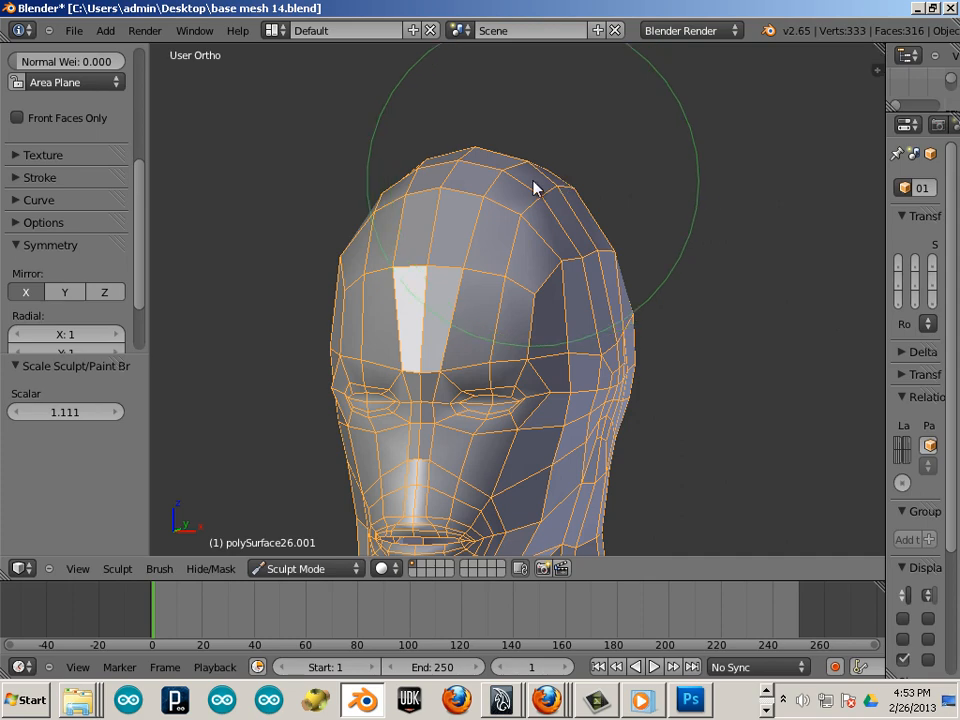
drag(533, 185, 532, 192)
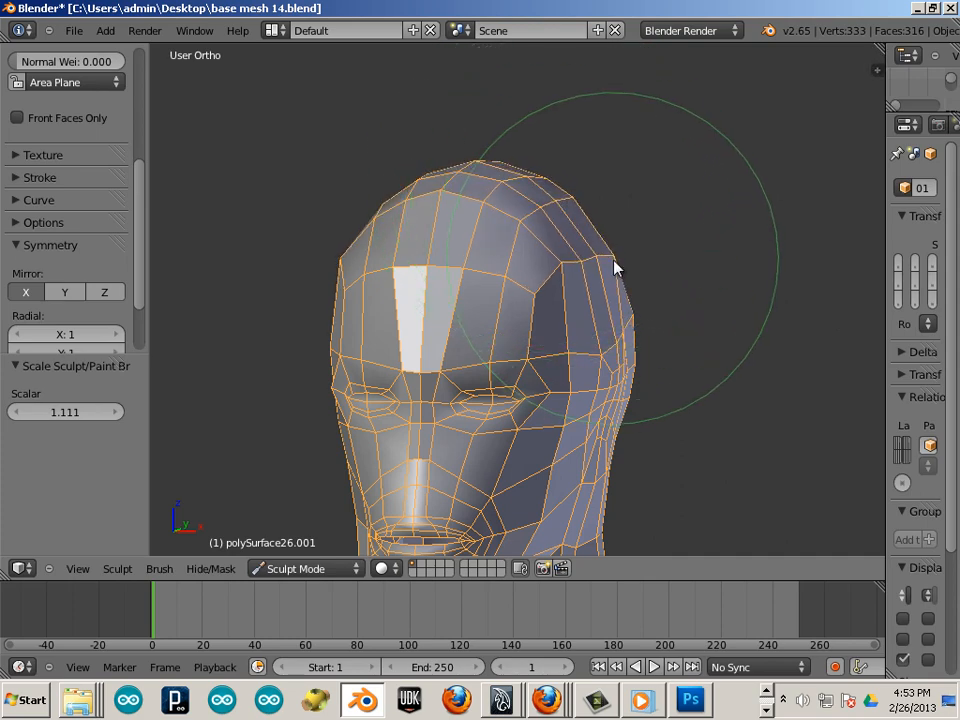
middle_drag(614, 268, 703, 285)
scroll(510, 270, up, 3)
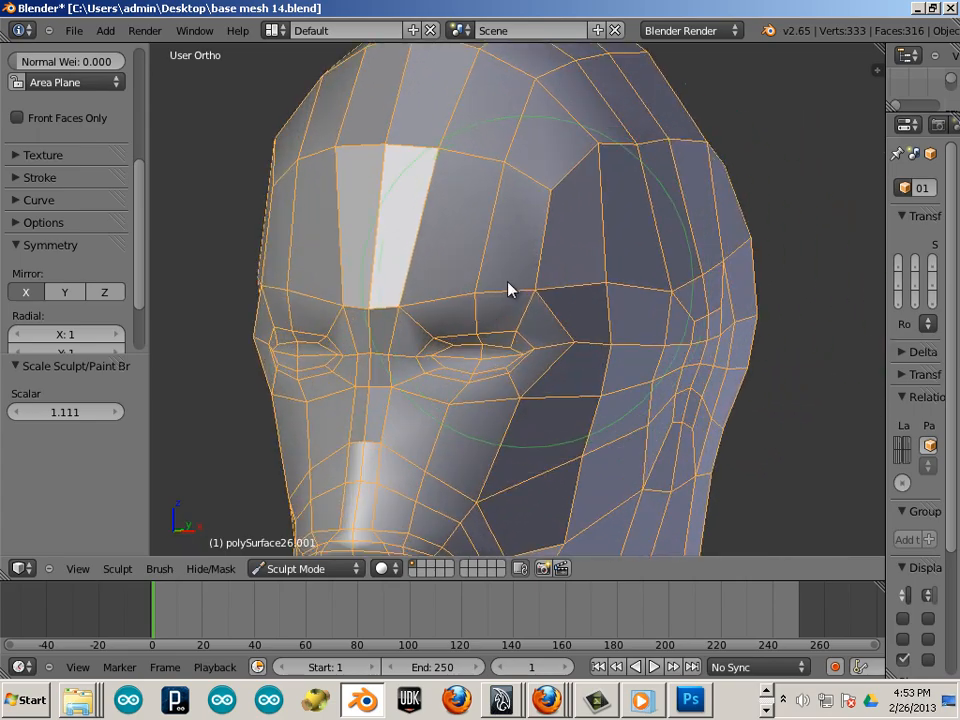
middle_drag(508, 283, 570, 268)
shift+middle_drag(494, 314, 534, 212)
scroll(530, 250, up, 3)
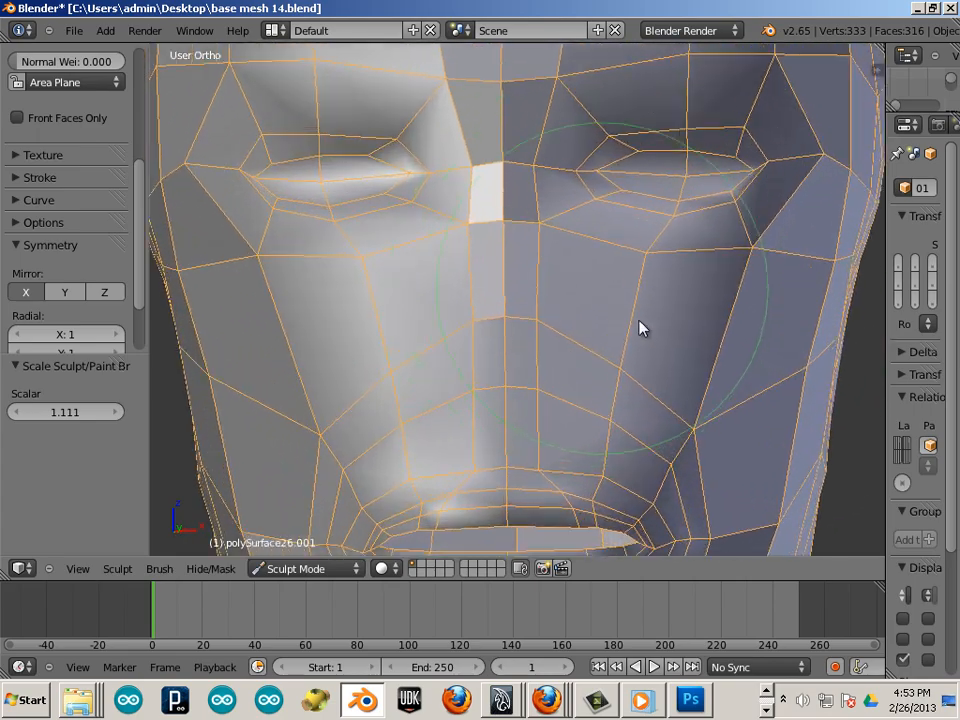
middle_drag(641, 328, 531, 321)
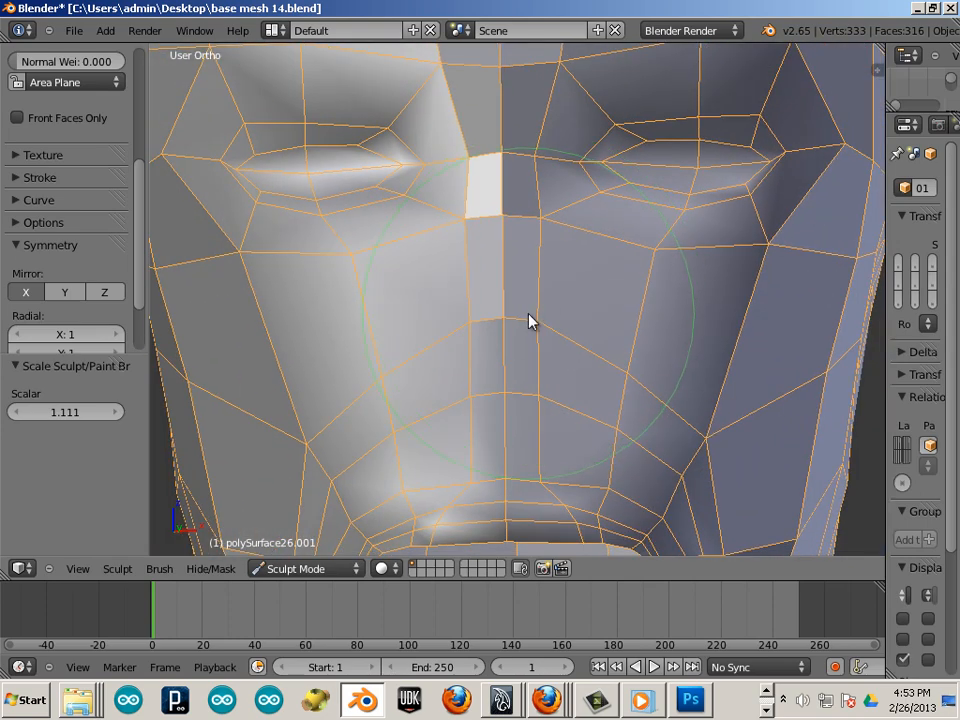
Export the model in Wavefront OBJ format to the Desktop as head.obj, overwriting the existing file
click(75, 31)
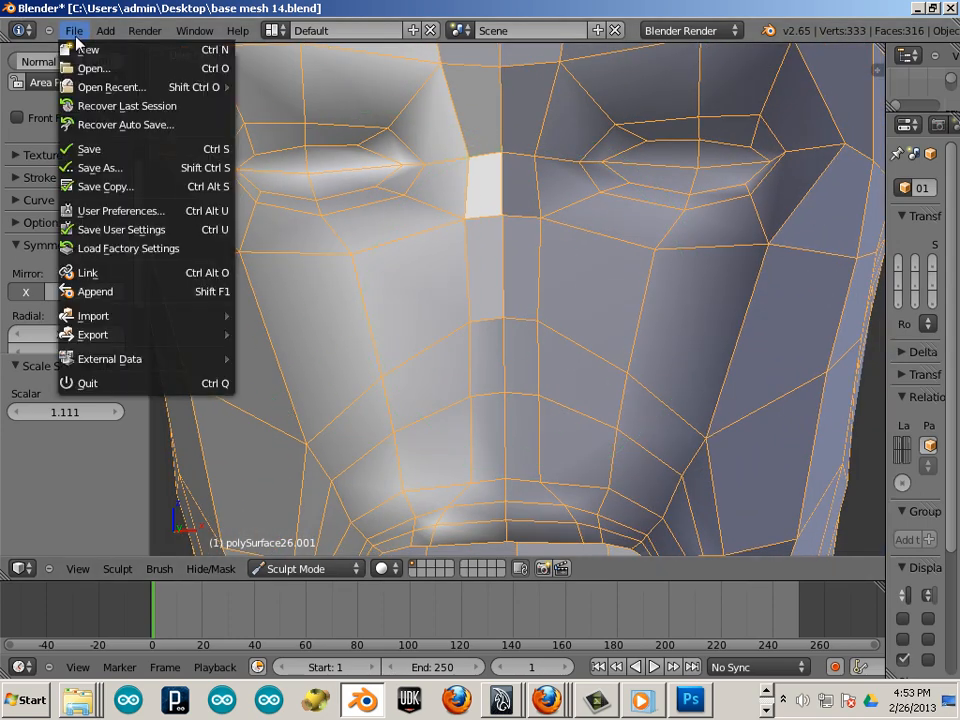
mouse_move(176, 336)
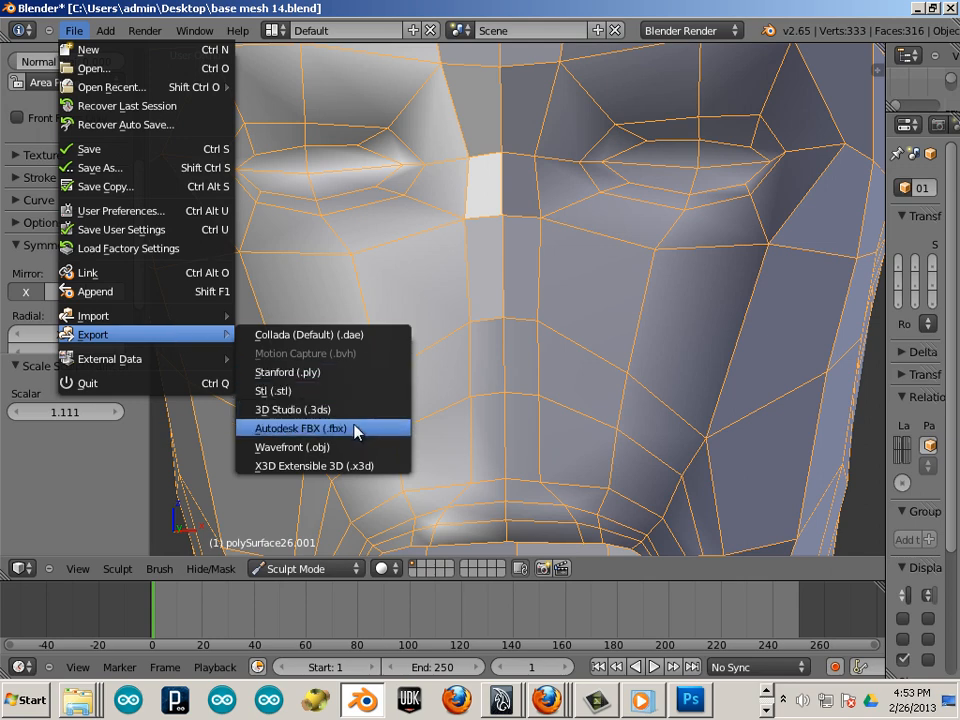
click(340, 447)
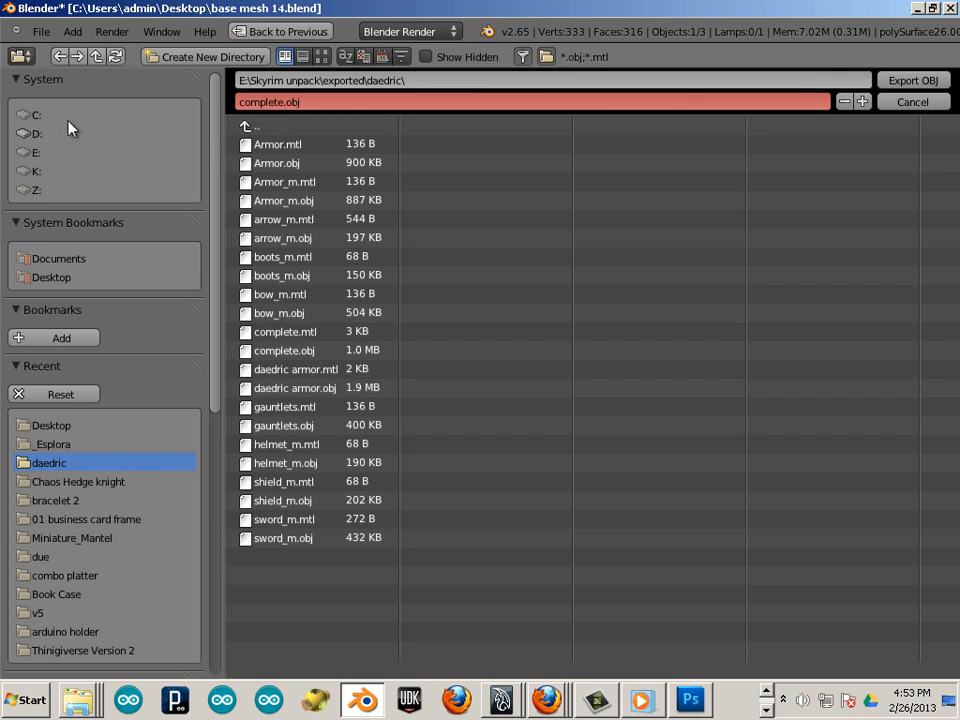
click(56, 280)
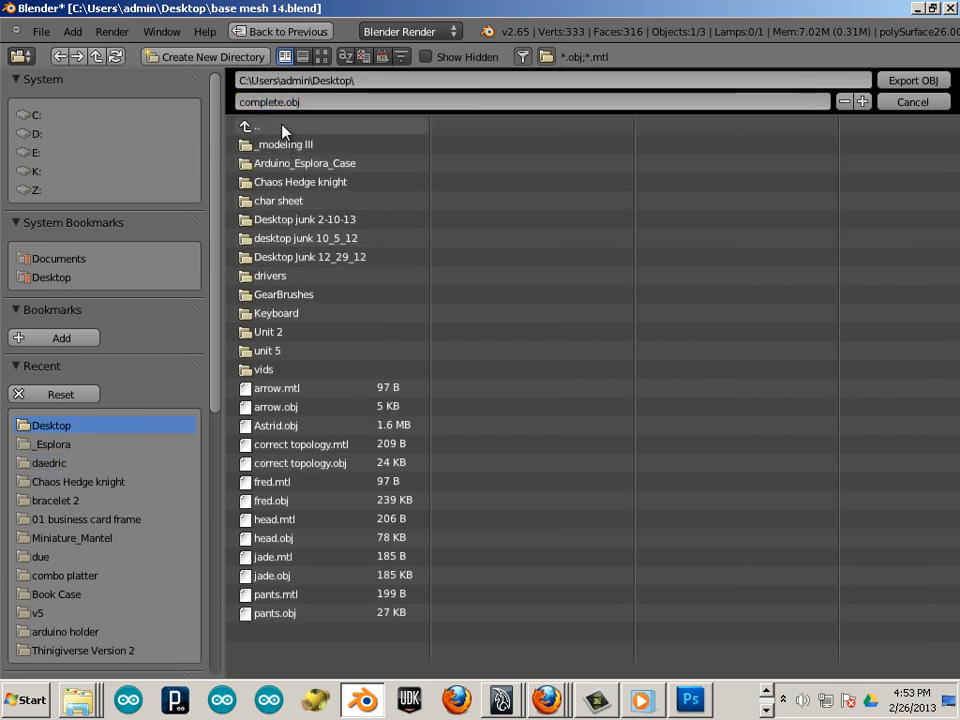
text(head)
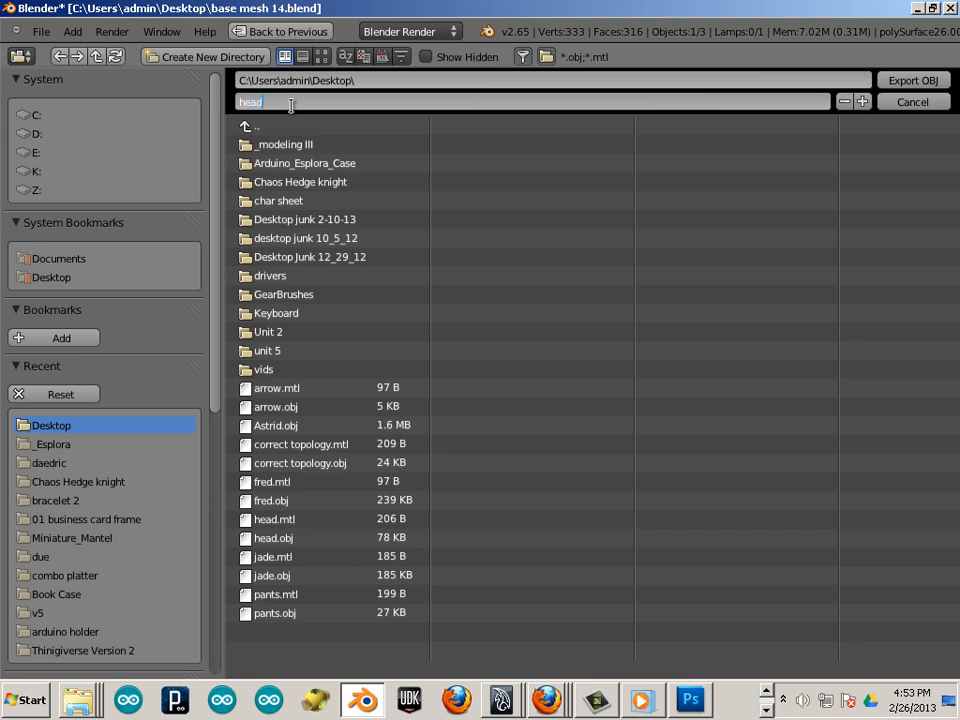
key(Return)
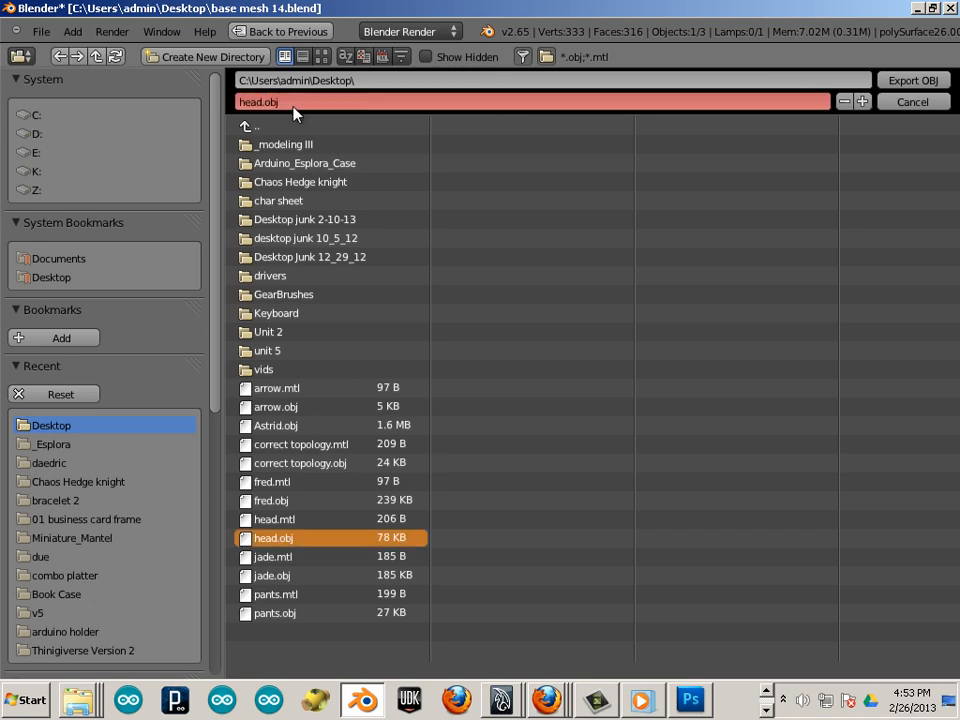
click(890, 82)
Return to Sculpt Mode with a much smaller brush and pull the vertices along the sides of the nose outward to widen it
scroll(654, 268, down, 3)
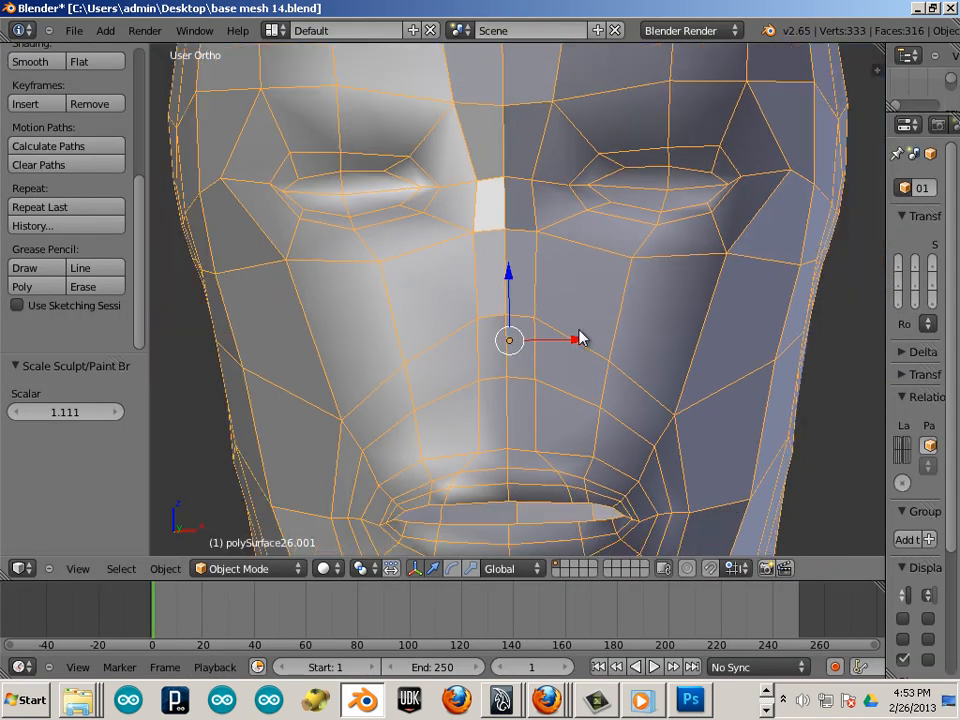
scroll(621, 343, up, 3)
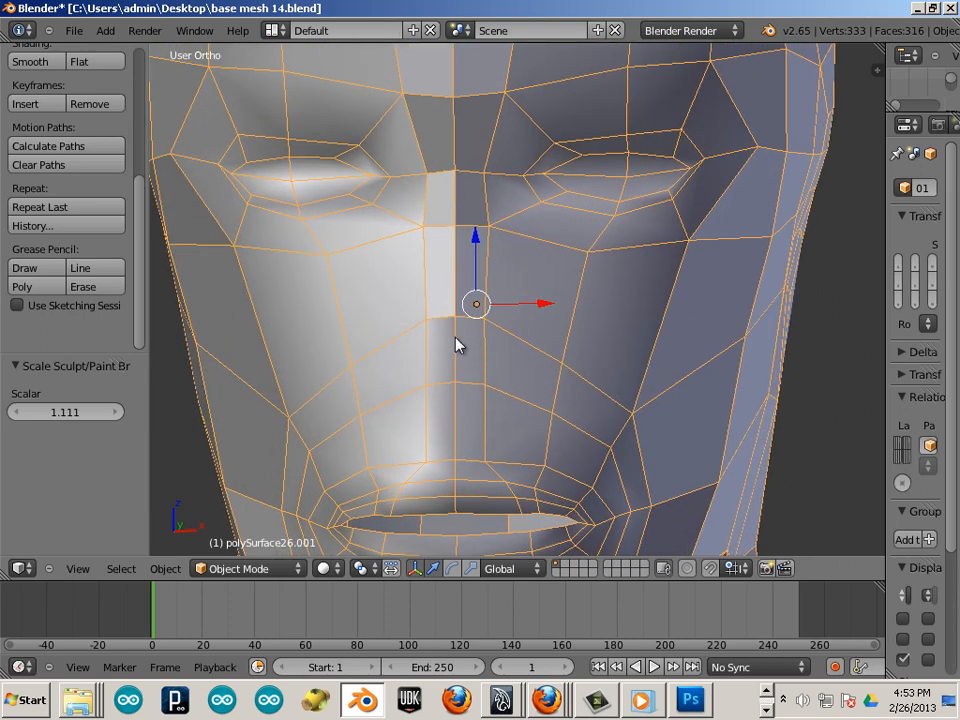
click(246, 568)
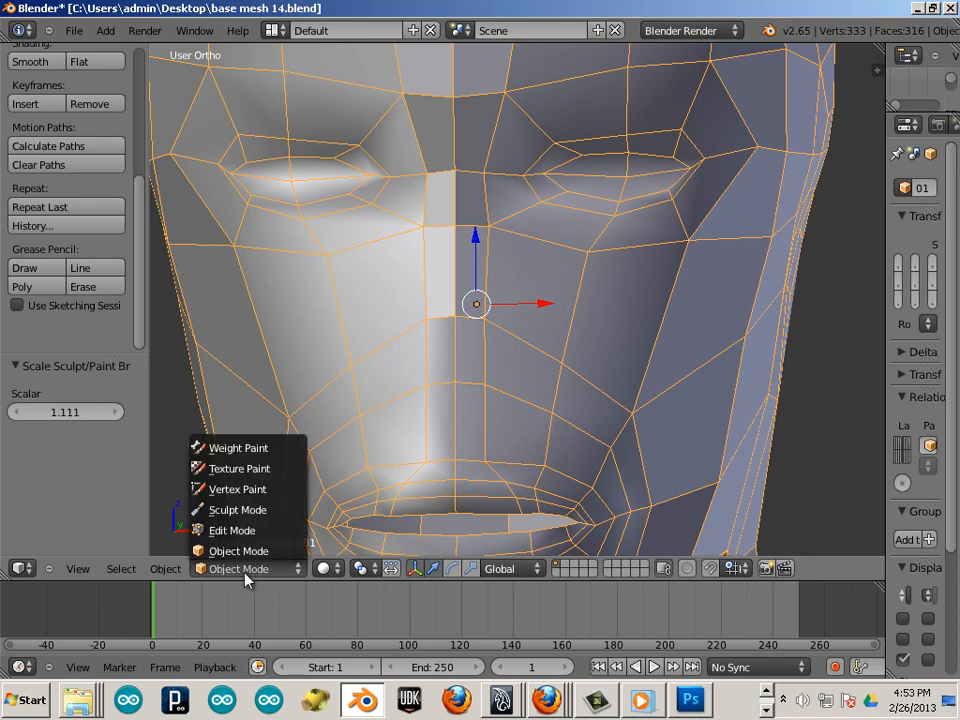
click(246, 510)
key(bracketleft)
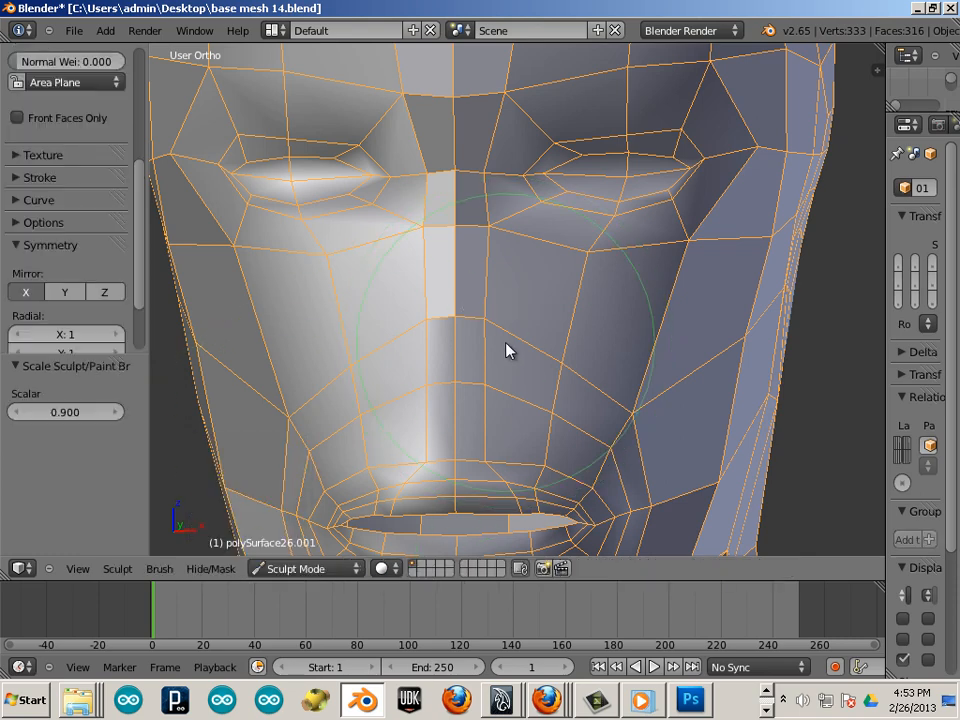
key(bracketleft)
key(bracketleft)
key(bracketleft)
key(bracketleft)
key(bracketleft)
key(bracketleft)
key(bracketleft)
key(bracketleft)
key(bracketleft)
key(bracketleft)
key(bracketleft)
key(bracketleft)
key(bracketleft)
key(bracketleft)
drag(490, 328, 514, 317)
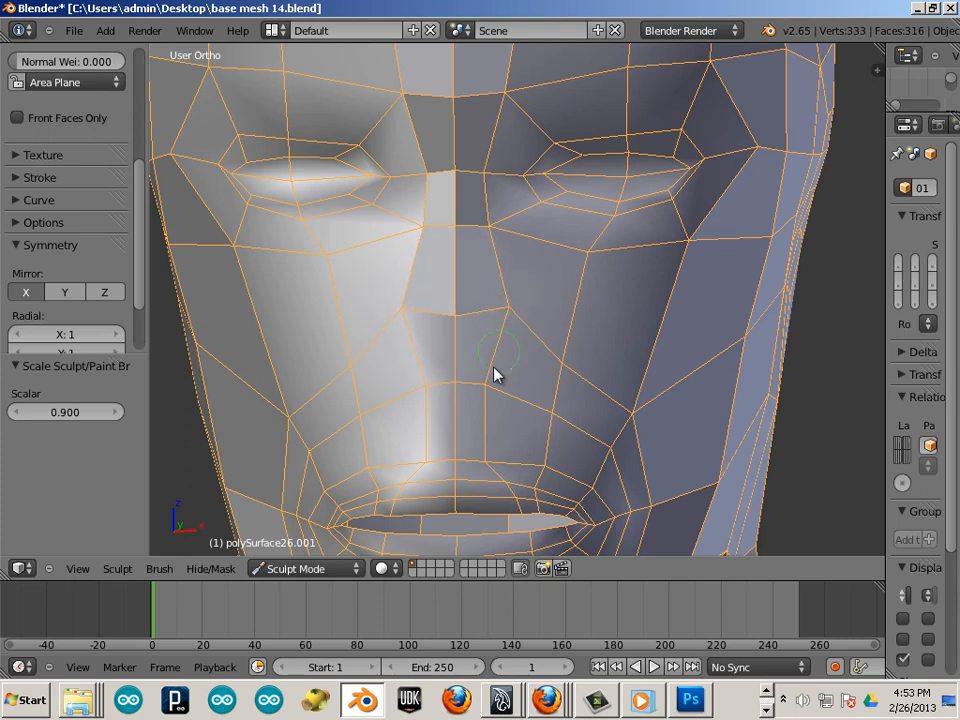
drag(480, 379, 495, 375)
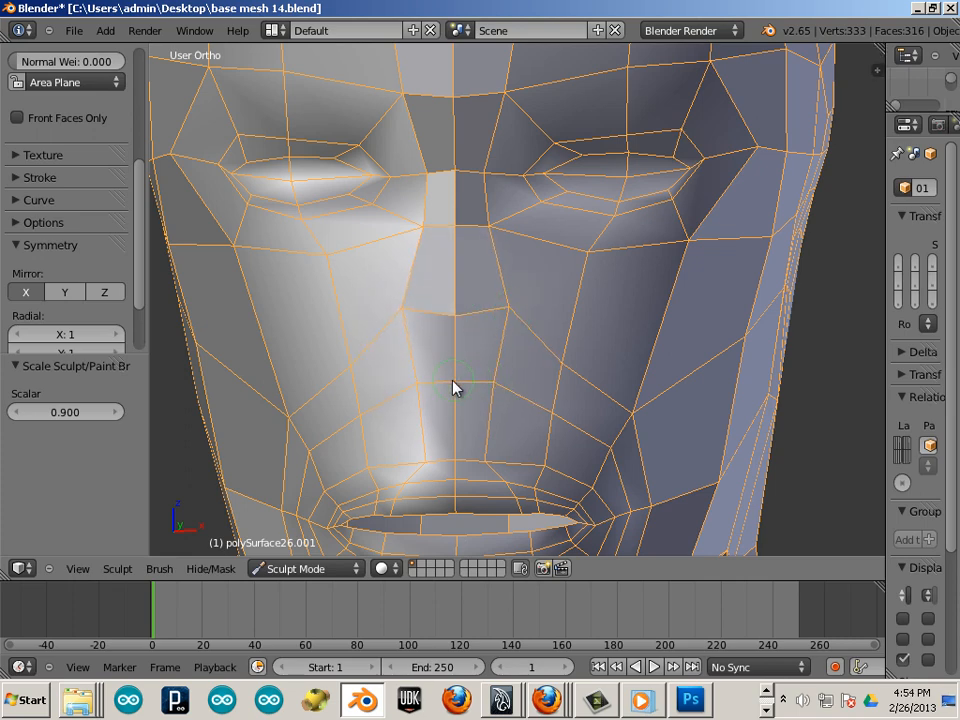
drag(560, 357, 564, 343)
Widen the nose bridge by pulling its side vertices between the eyes outward
middle_drag(535, 400, 572, 391)
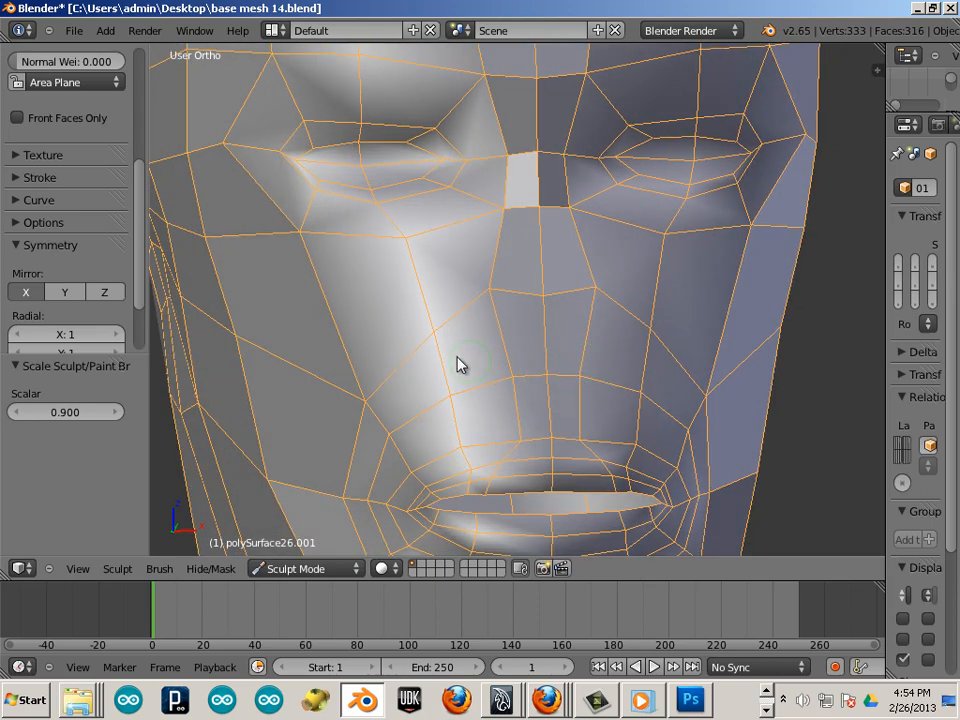
middle_drag(600, 369, 573, 361)
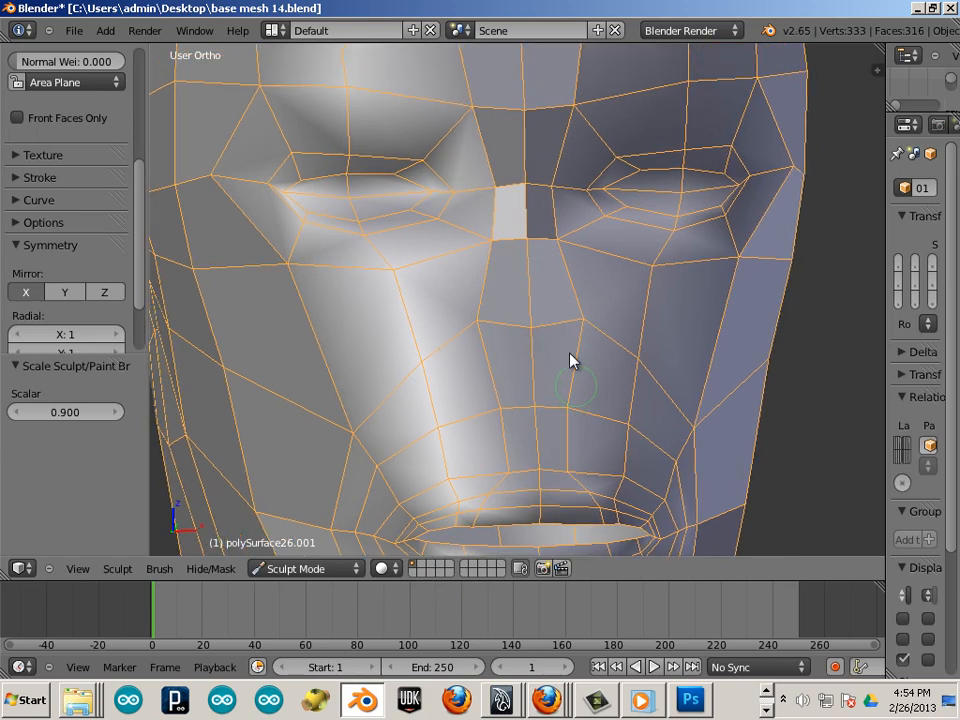
drag(560, 248, 570, 244)
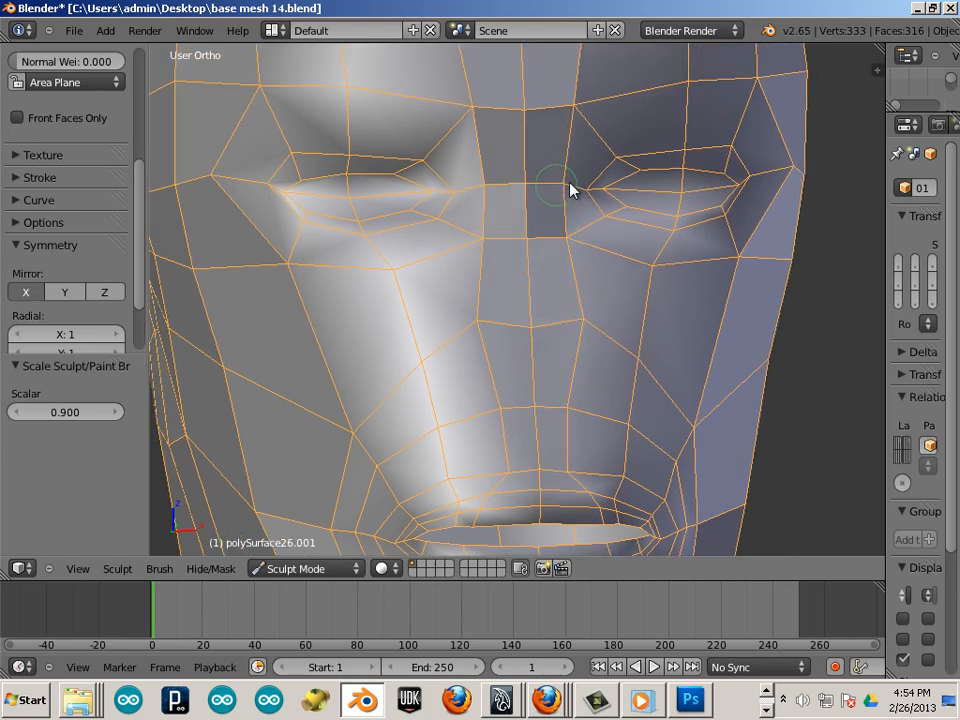
Switch to Edit Mode and select the four faces of the nose bridge between the eyes
scroll(544, 229, down, 2)
middle_drag(463, 289, 483, 323)
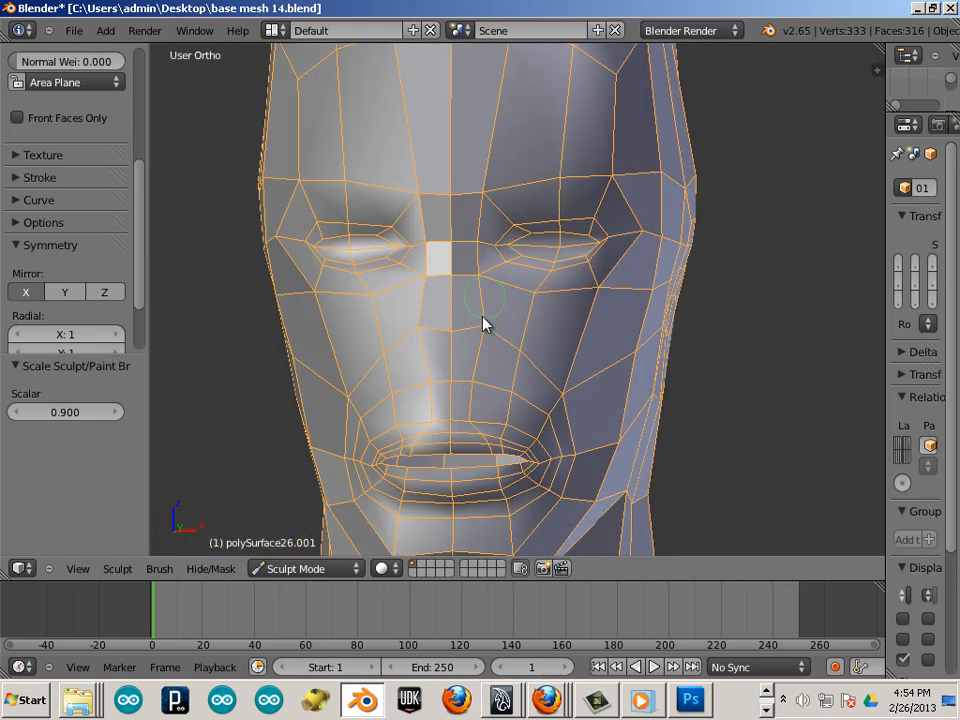
click(322, 569)
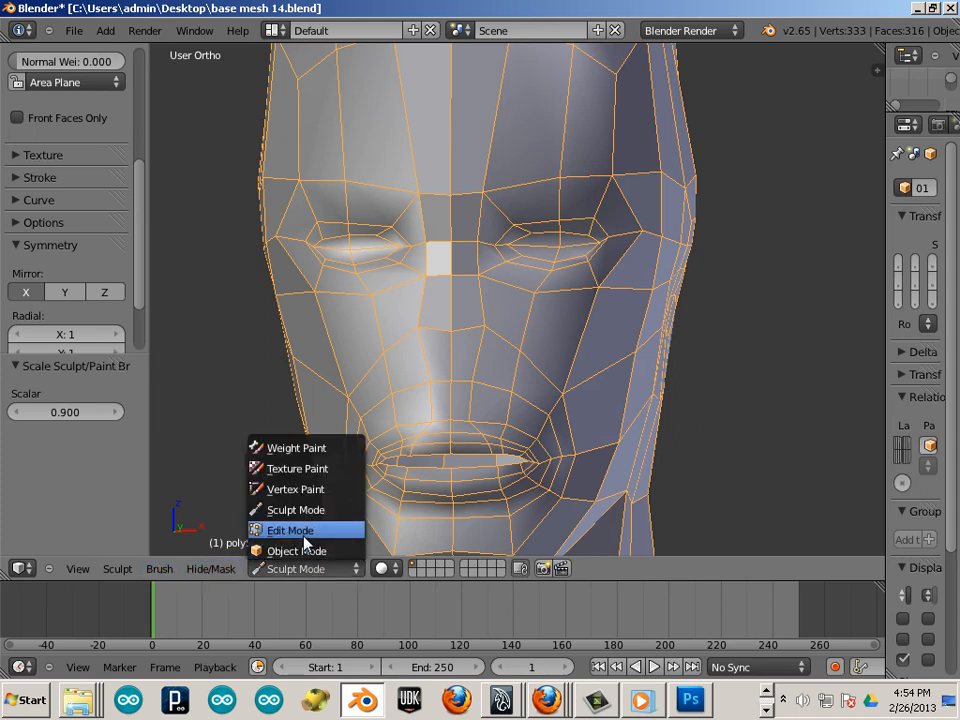
click(305, 530)
middle_drag(429, 482, 510, 535)
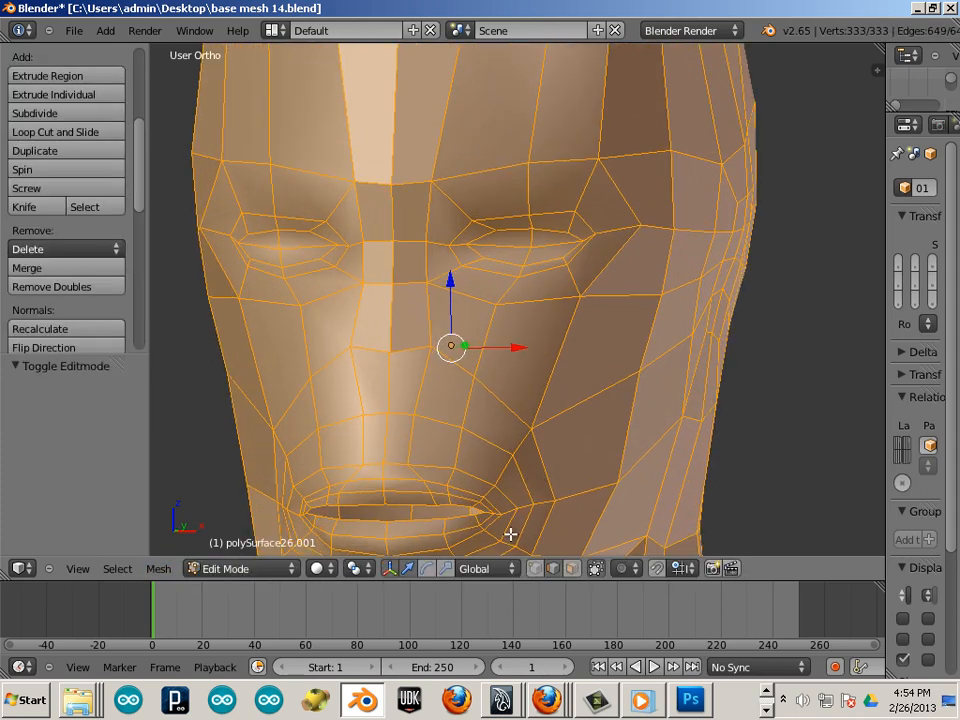
right_click(410, 212)
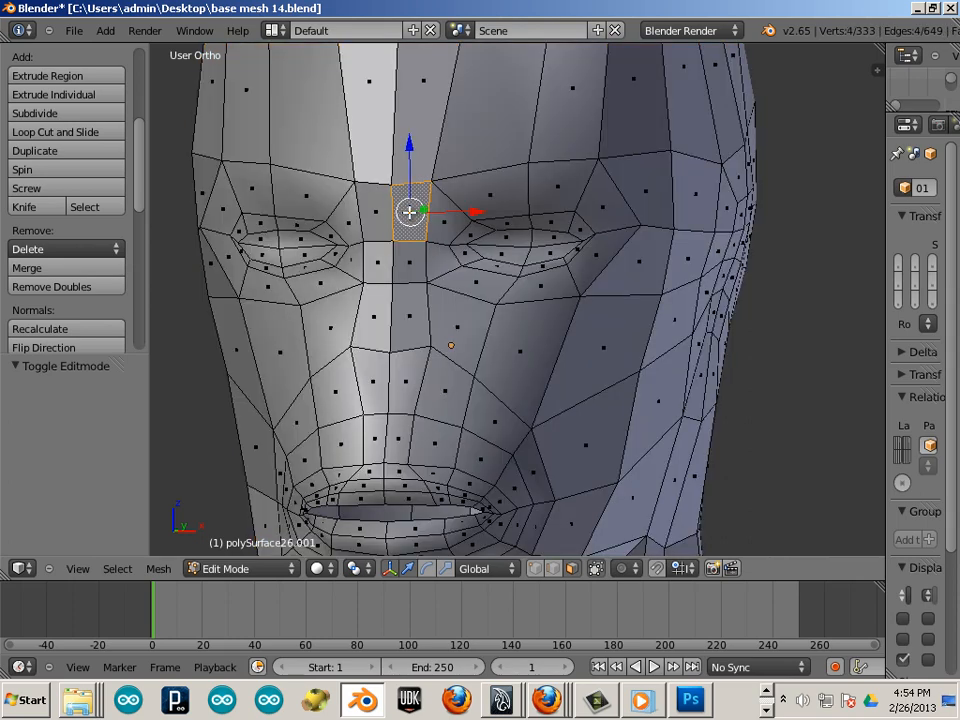
shift+right_click(380, 226)
shift+right_click(400, 262)
shift+right_click(378, 272)
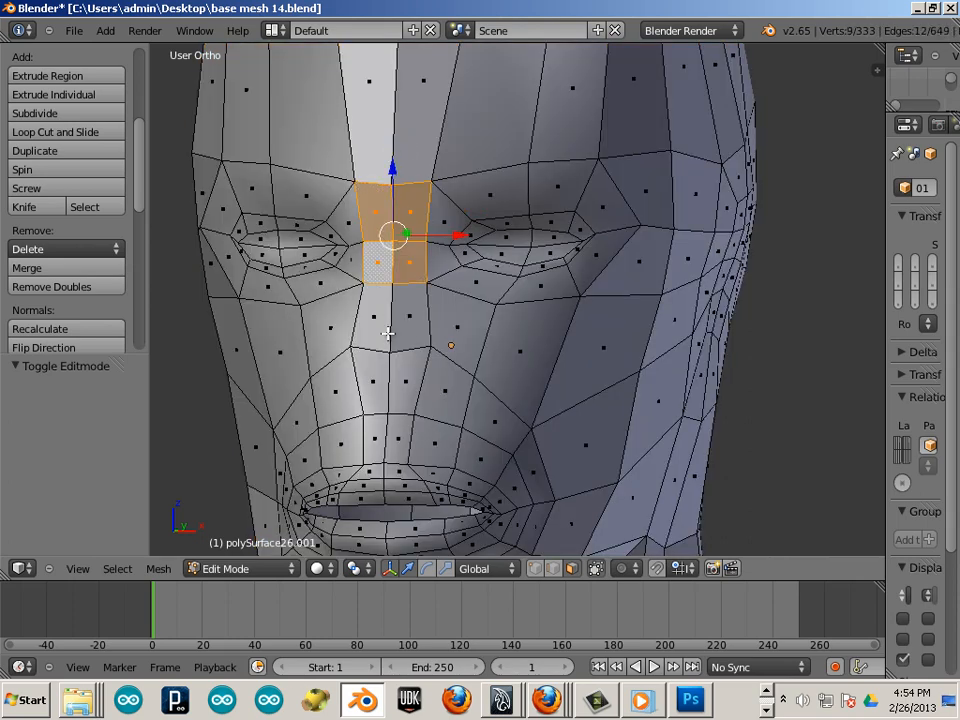
Extend the selection with the four faces down the nose and one nostril face on each side
shift+right_click(392, 346)
shift+right_click(383, 342)
shift+right_click(387, 379)
shift+right_click(413, 386)
shift+right_click(434, 388)
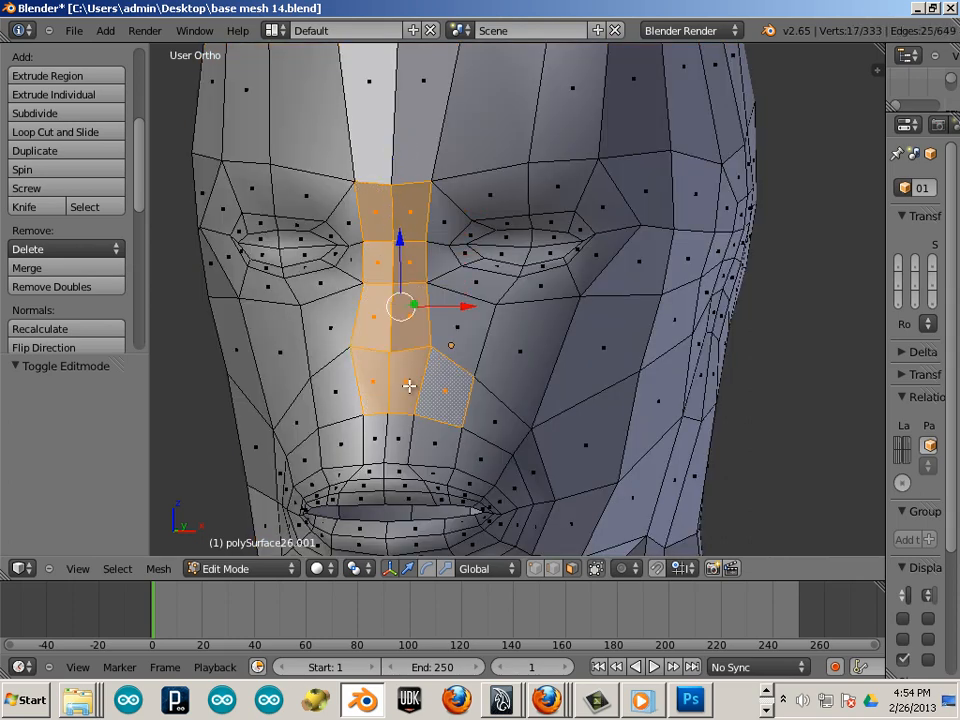
shift+right_click(350, 388)
Extrude the selected nose faces and move them forward along Y by -0.257
middle_drag(459, 403, 617, 359)
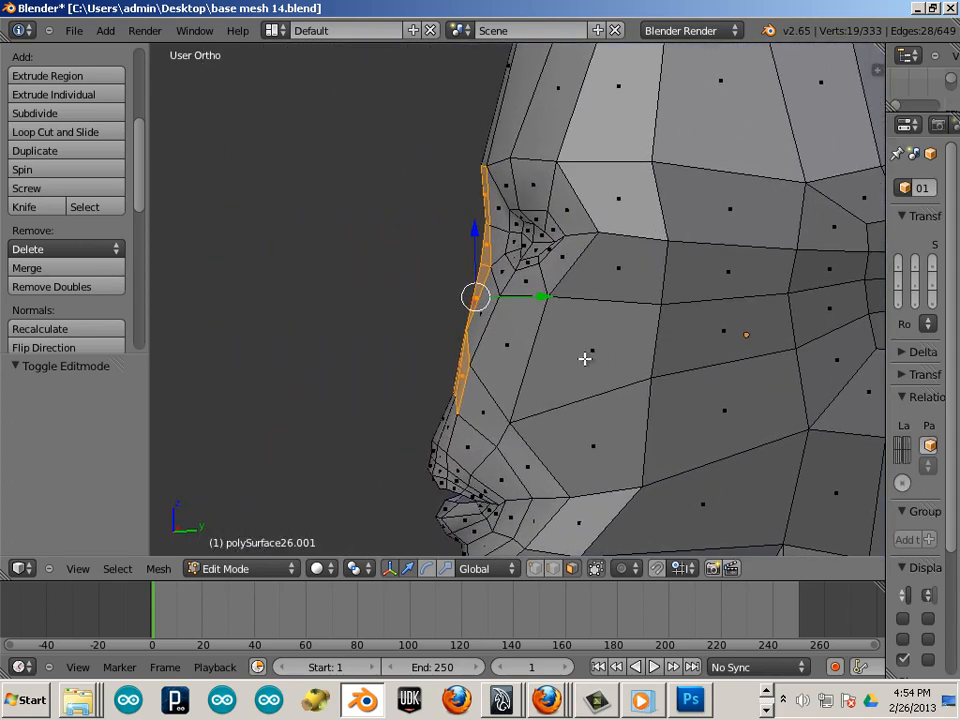
key(e)
right_click(573, 356)
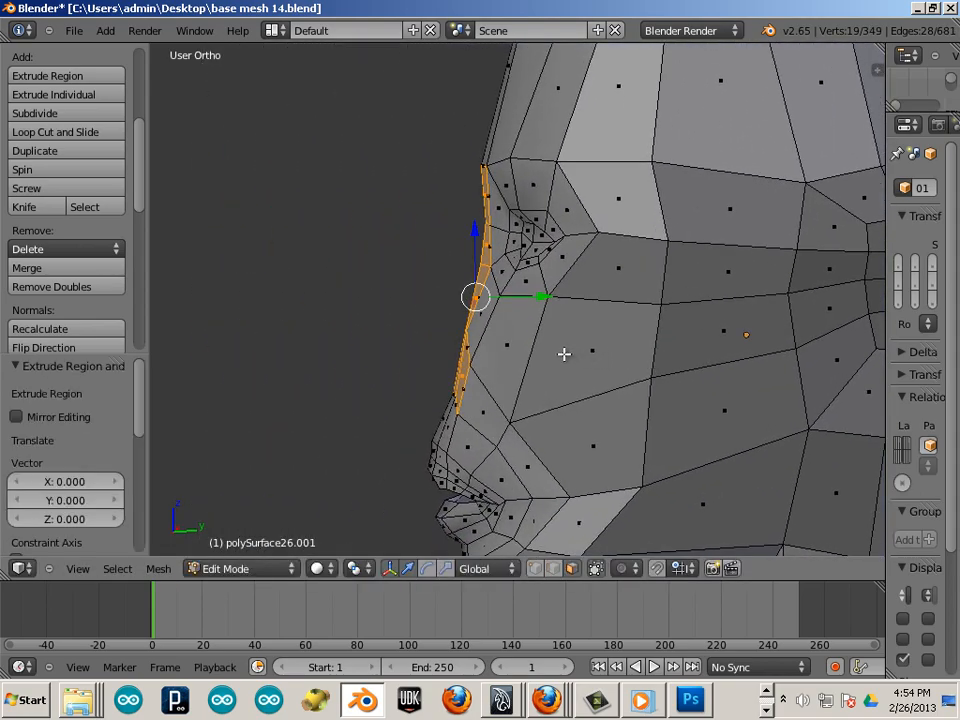
drag(540, 293, 472, 296)
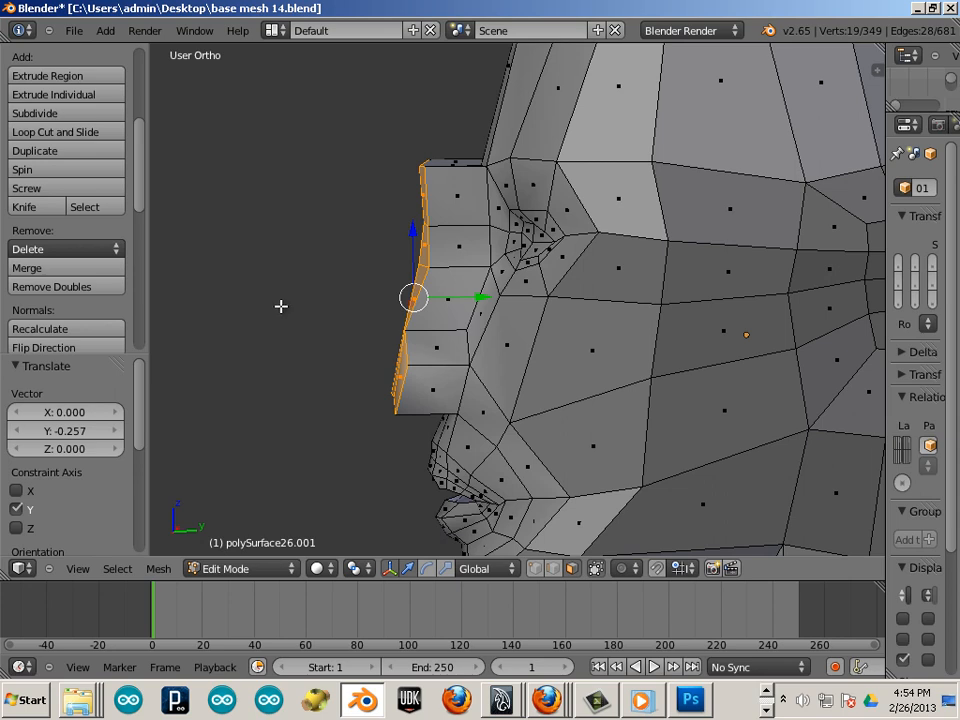
Smooth the vertices of the extruded nose faces once on all axes
scroll(71, 165, up, 4)
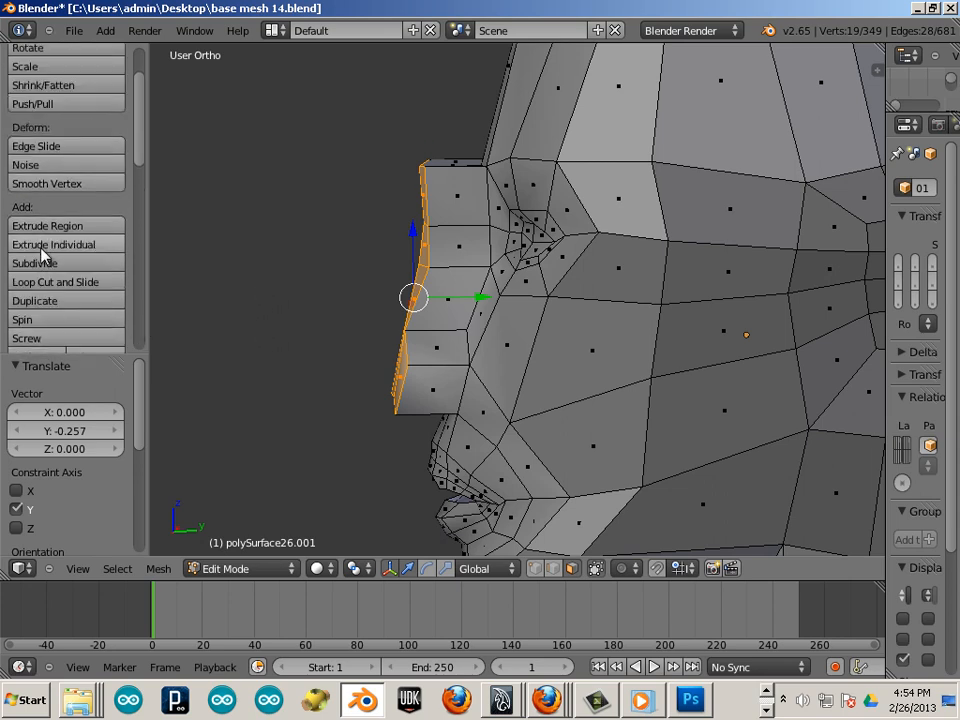
click(61, 186)
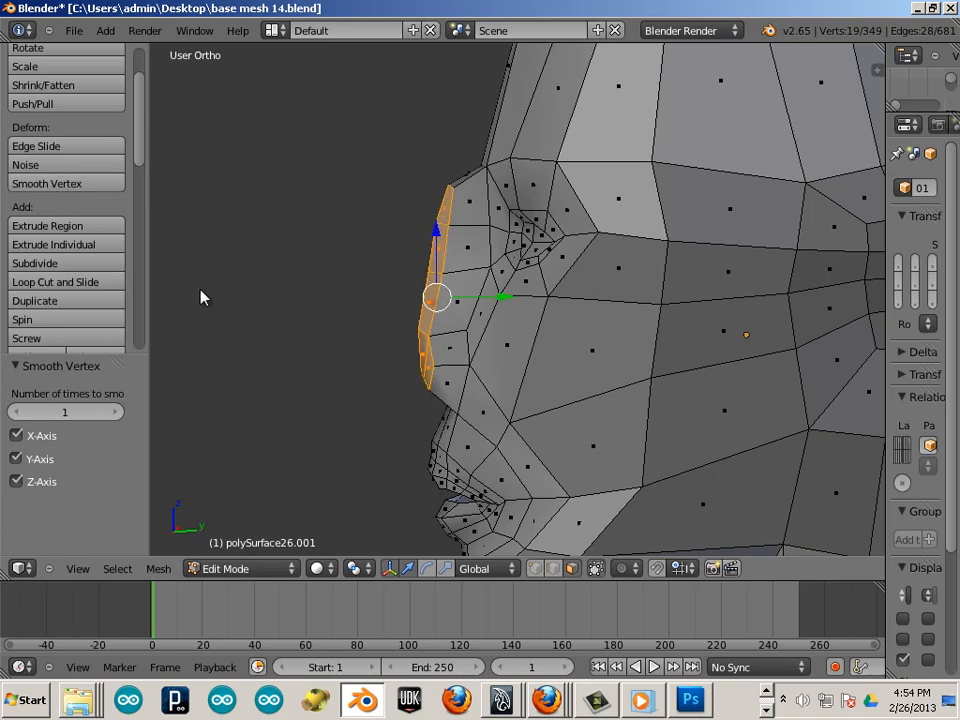
middle_drag(255, 302, 506, 298)
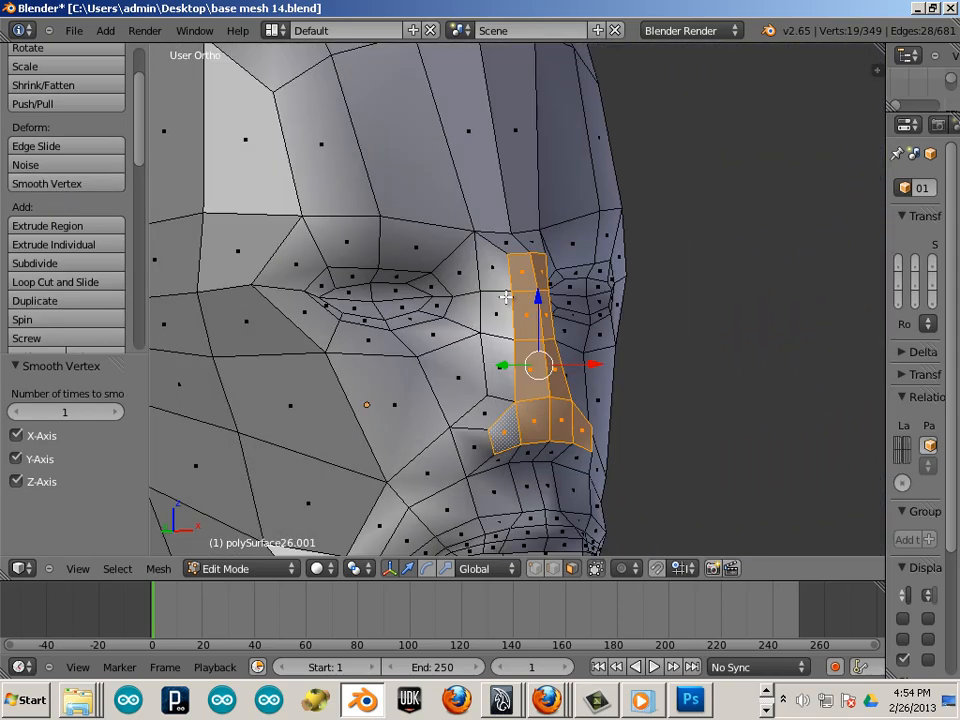
Select the top two front faces of the nose bridge and move them back along Y by 0.130
right_click(525, 274)
middle_drag(565, 312, 418, 251)
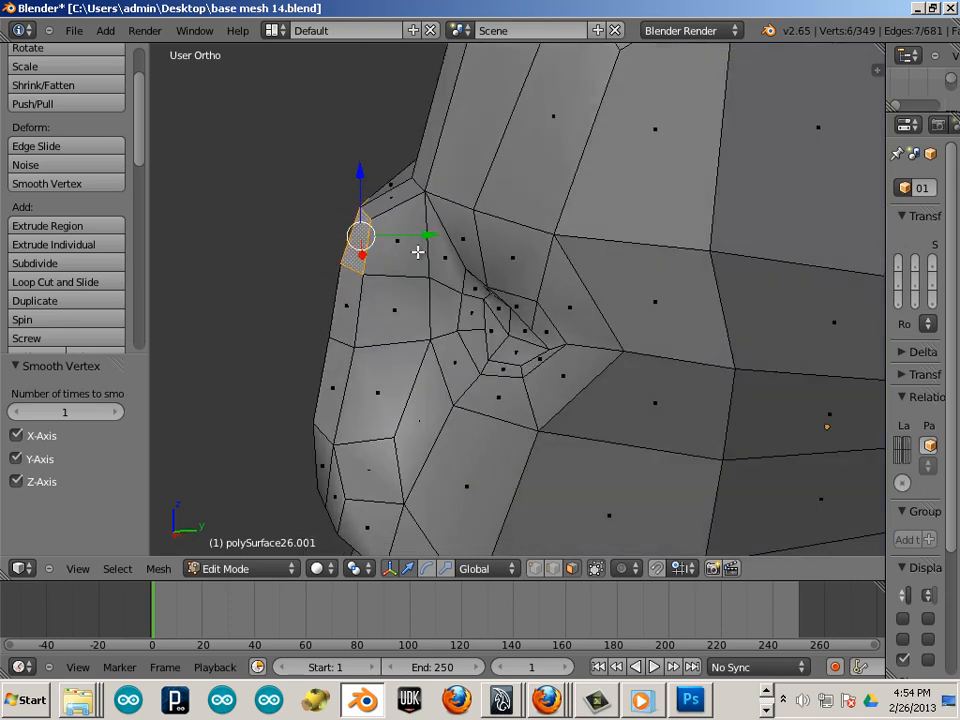
key(g)
key(y)
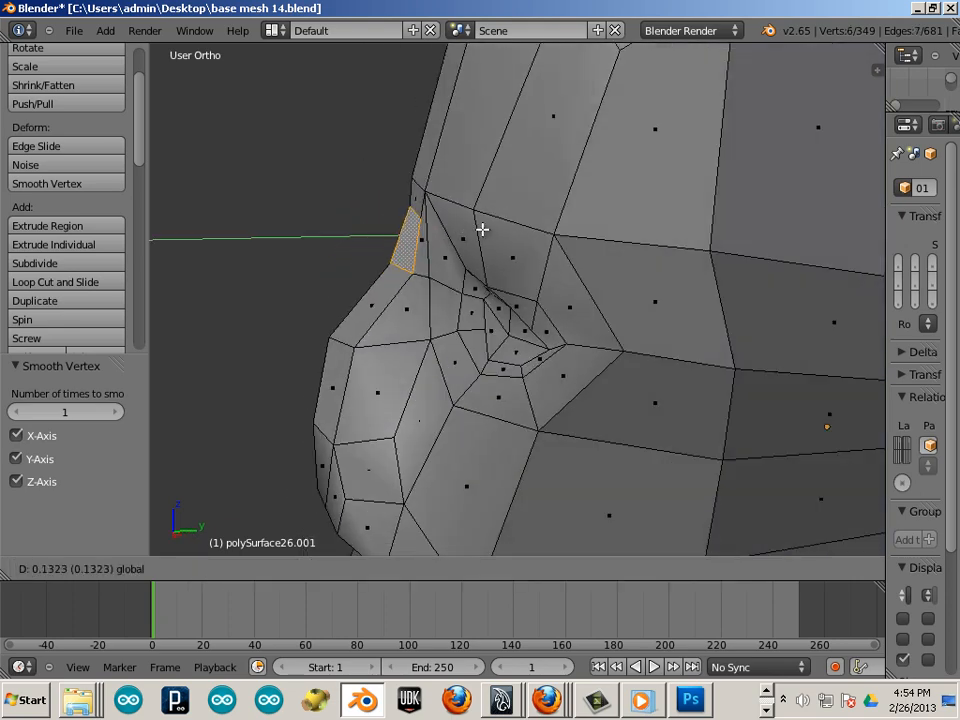
click(482, 227)
Switch to vertex selection, select the three vertices across the middle of the nose bridge and move them back along Y by 0.110
right_click(361, 330)
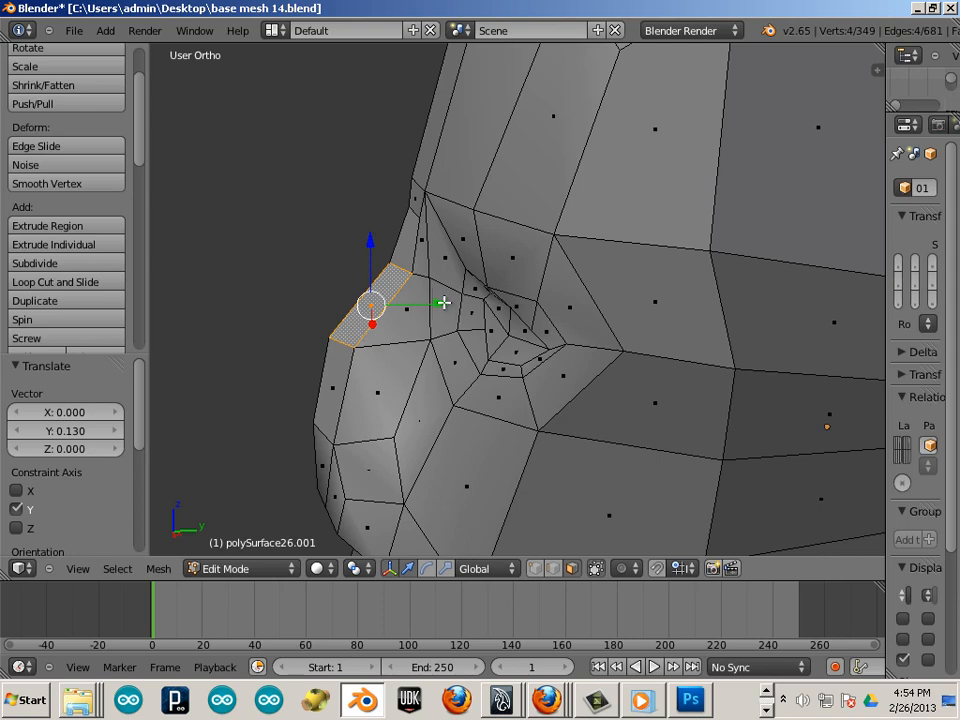
middle_drag(300, 385, 286, 389)
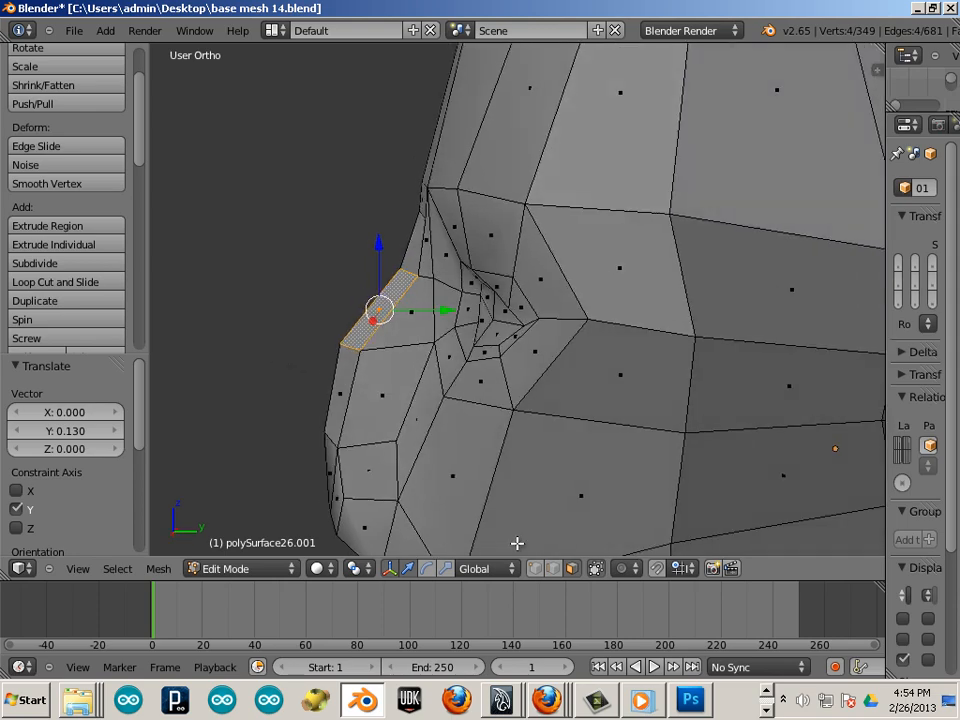
click(534, 568)
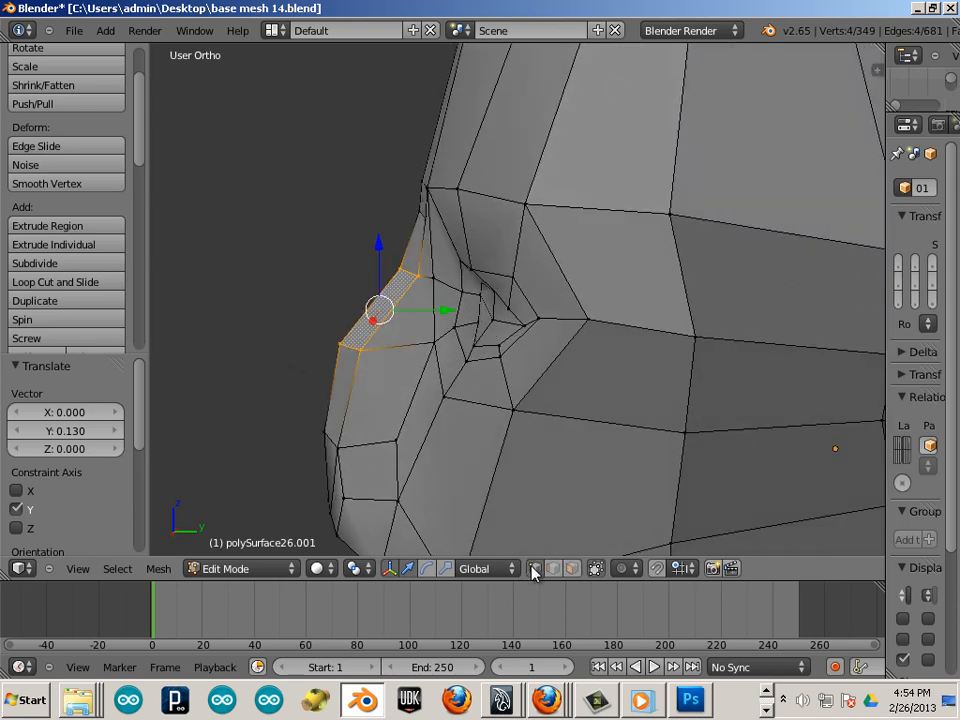
mouse_move(313, 446)
middle_down()
mouse_move(405, 447)
mouse_move(330, 450)
mouse_move(304, 437)
middle_up()
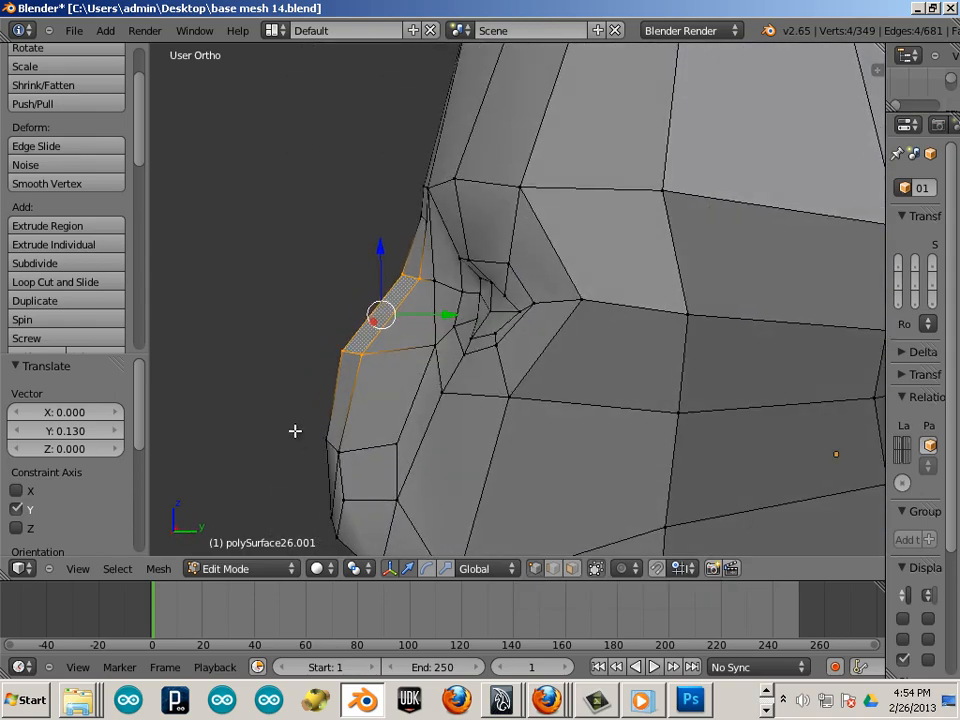
key(z)
drag(259, 298, 377, 386)
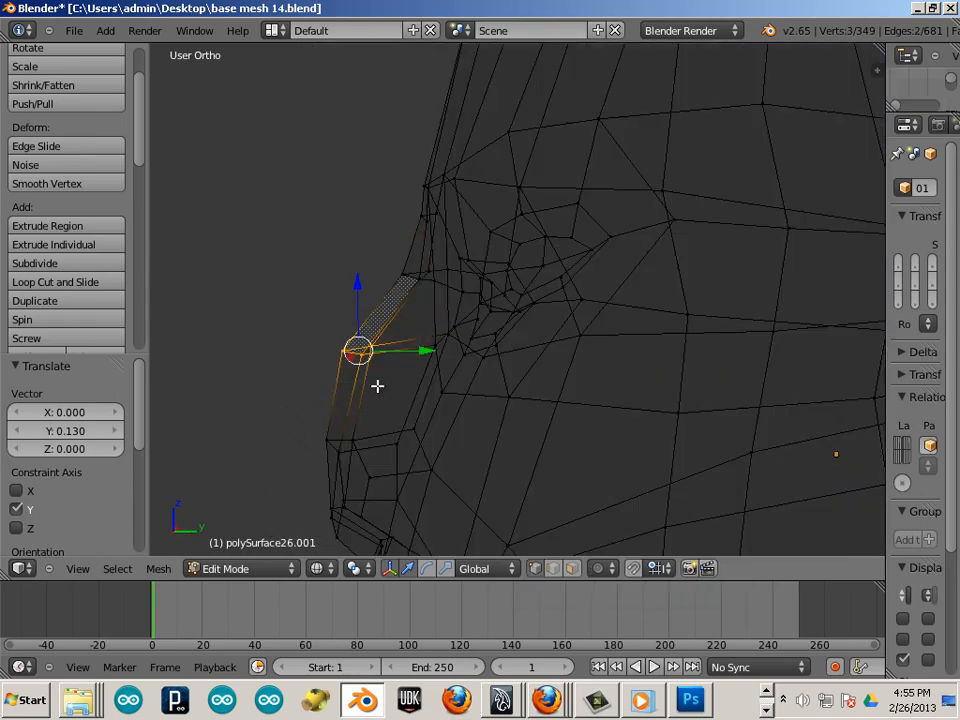
key(z)
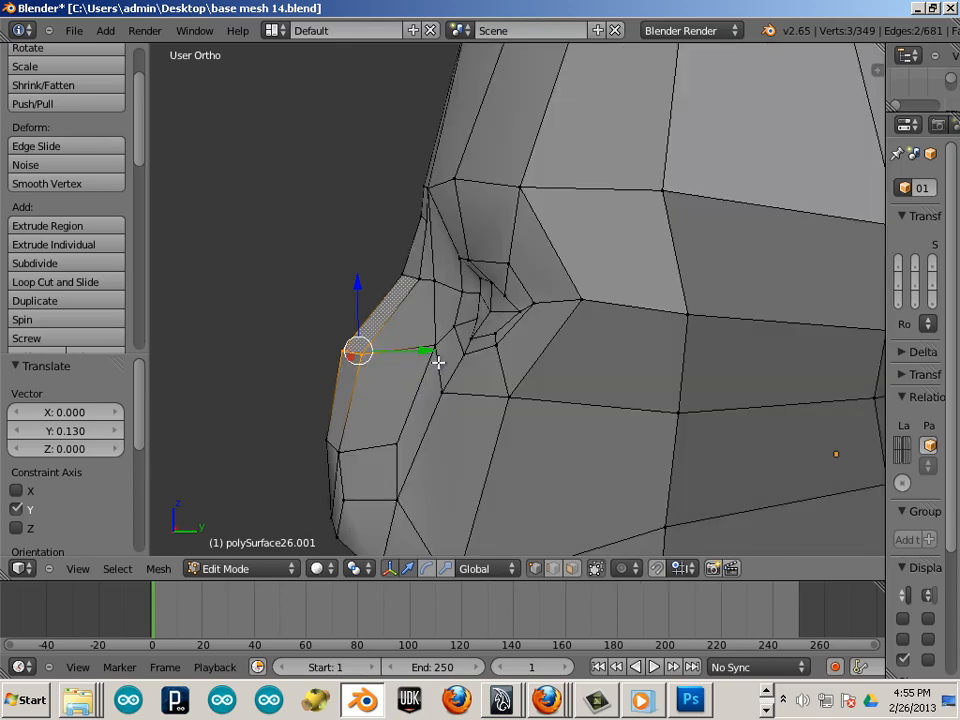
drag(430, 349, 470, 345)
Examine the reshaped nose bridge and nose profile from the front, the side and below
middle_drag(266, 336, 491, 329)
scroll(527, 343, down, 5)
shift+middle_drag(423, 363, 332, 317)
scroll(390, 343, up, 3)
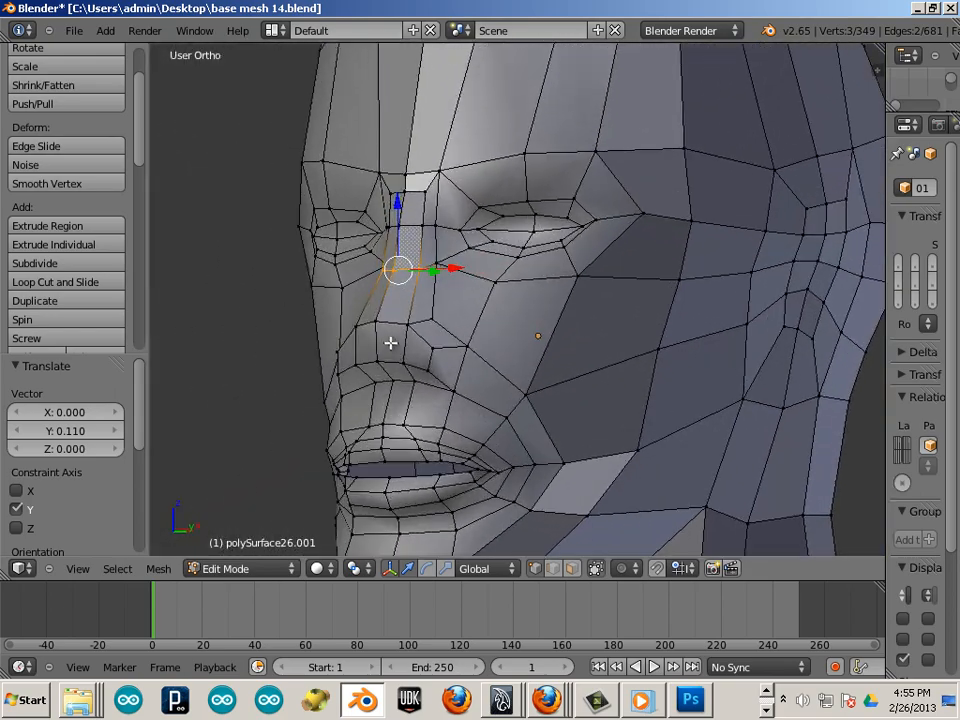
middle_drag(390, 343, 443, 307)
middle_drag(528, 351, 393, 427)
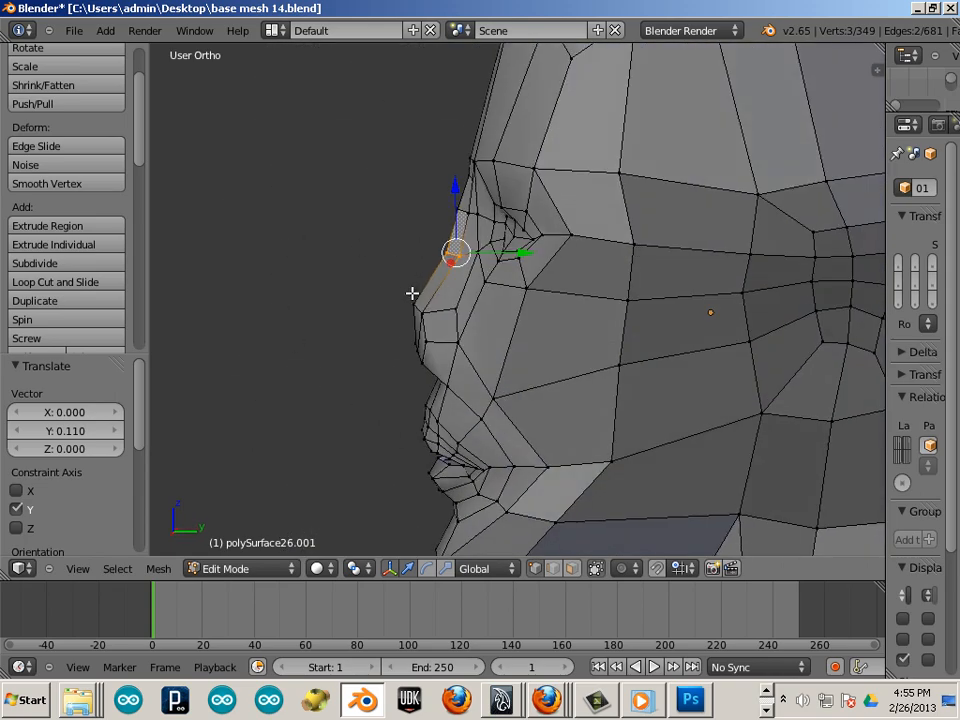
middle_drag(296, 381, 337, 363)
scroll(337, 363, up, 3)
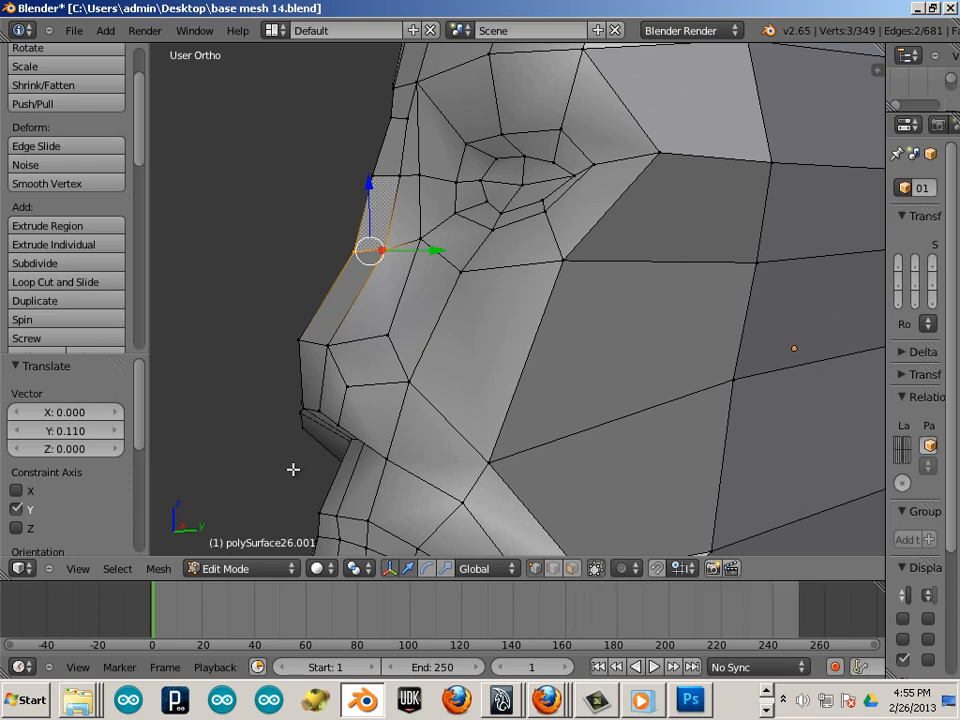
middle_drag(294, 467, 404, 376)
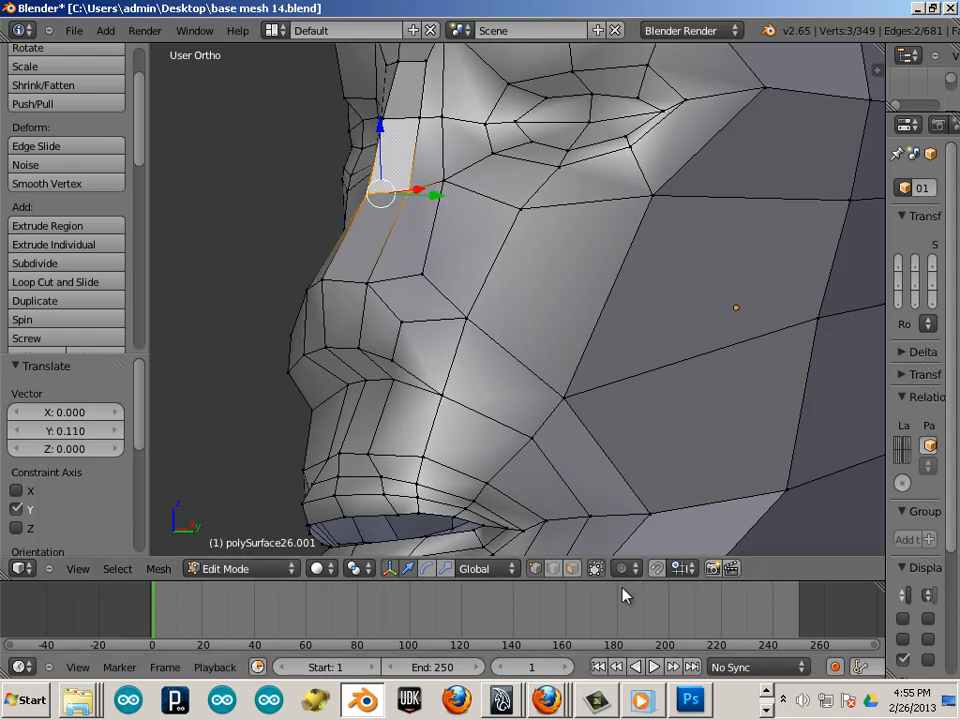
Switch to face selection, select the two front faces of the nose tip and move them forward along Y by -0.118
click(594, 568)
middle_drag(364, 409, 357, 311)
right_click(357, 311)
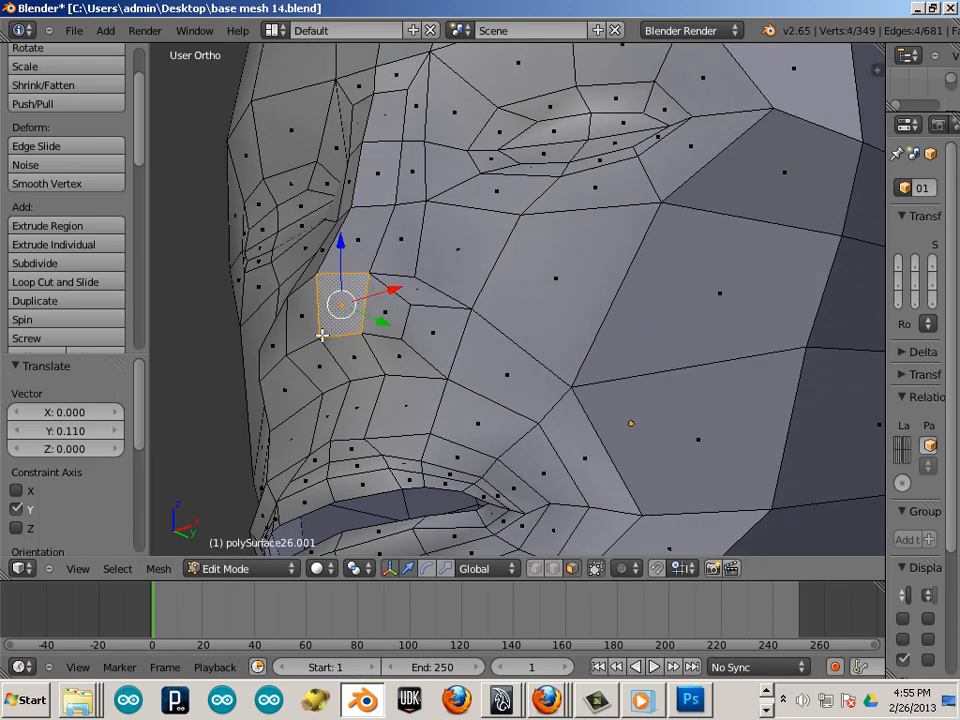
shift+right_click(298, 328)
middle_drag(314, 438, 407, 330)
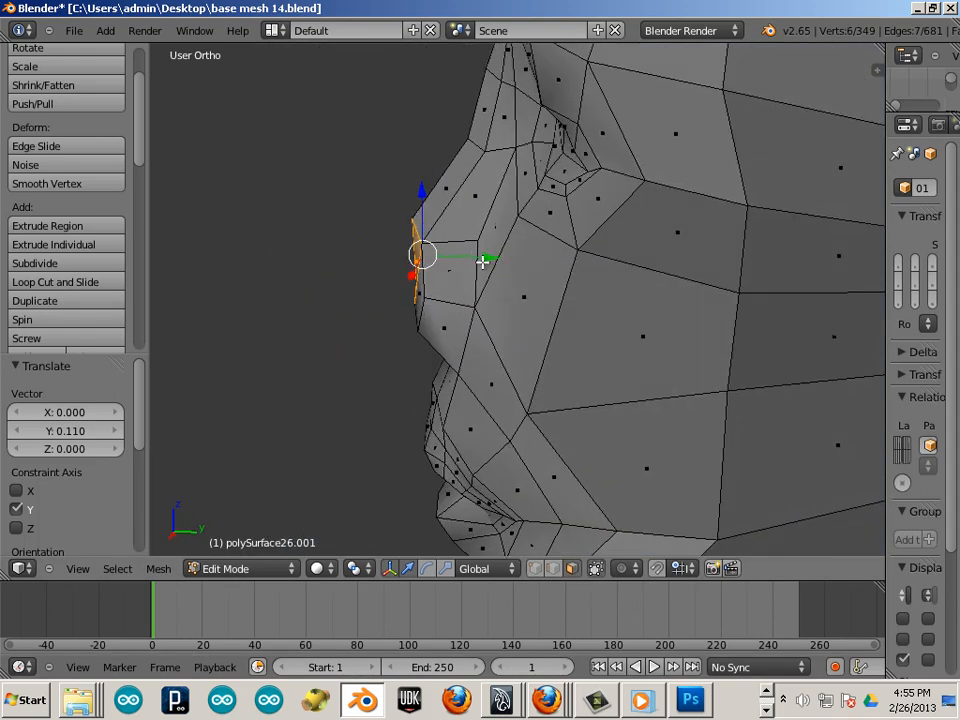
drag(483, 261, 439, 262)
Select the inner edge of each nostril face under the nose and bring the two closer together along X, finishing with a 1.230 scale
middle_drag(439, 262, 576, 388)
scroll(508, 363, up, 2)
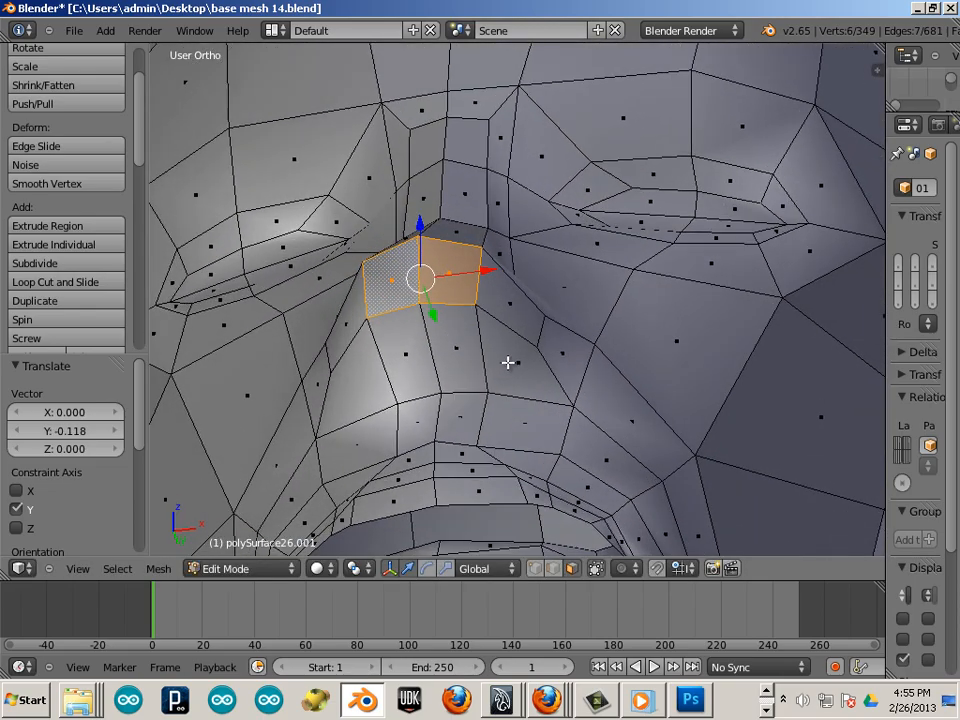
middle_drag(508, 363, 536, 364)
right_click(533, 364)
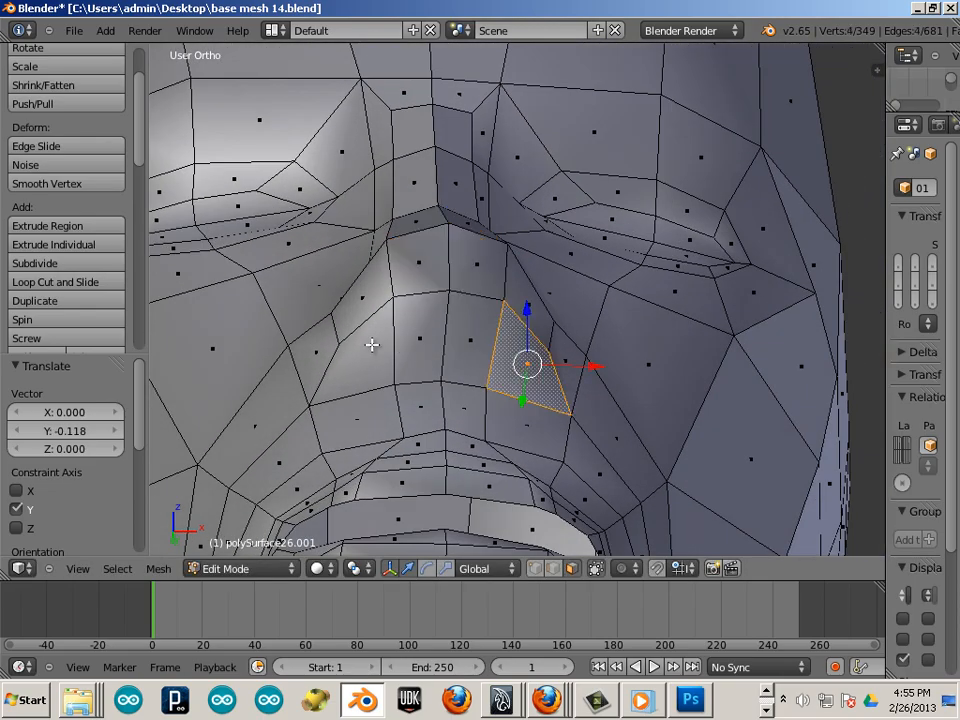
shift+right_click(379, 388)
middle_drag(379, 388, 419, 418)
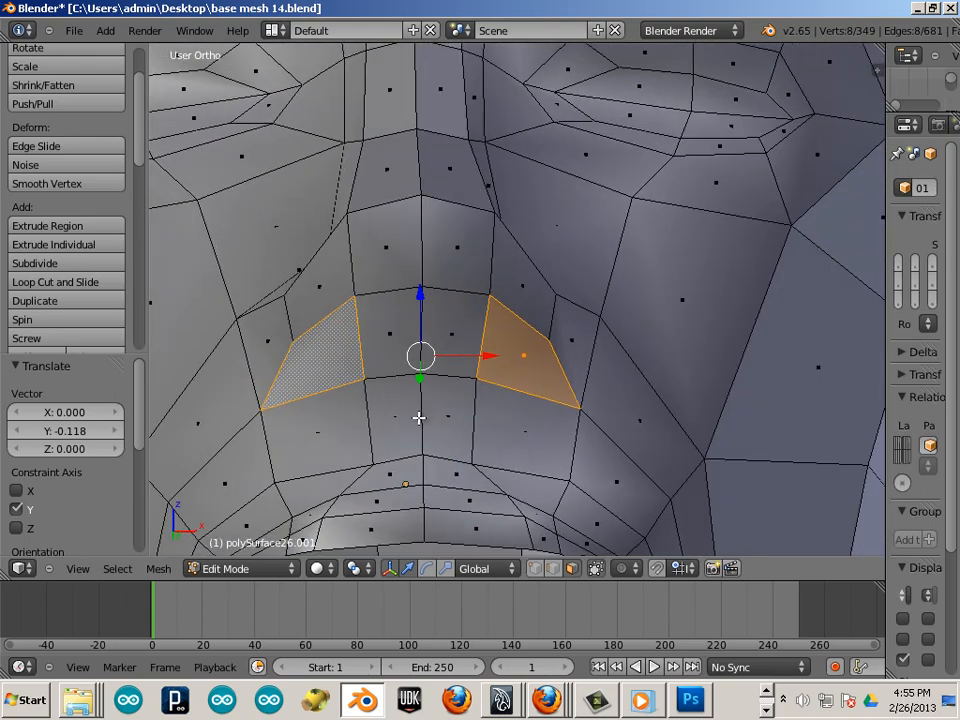
click(552, 568)
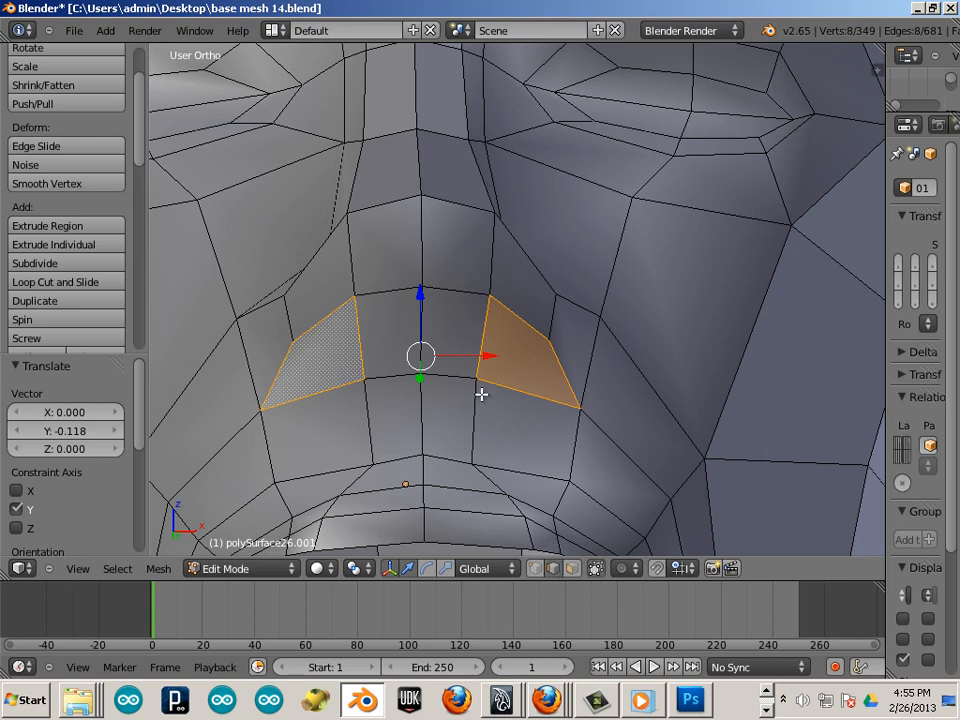
right_click(486, 336)
shift+right_click(357, 342)
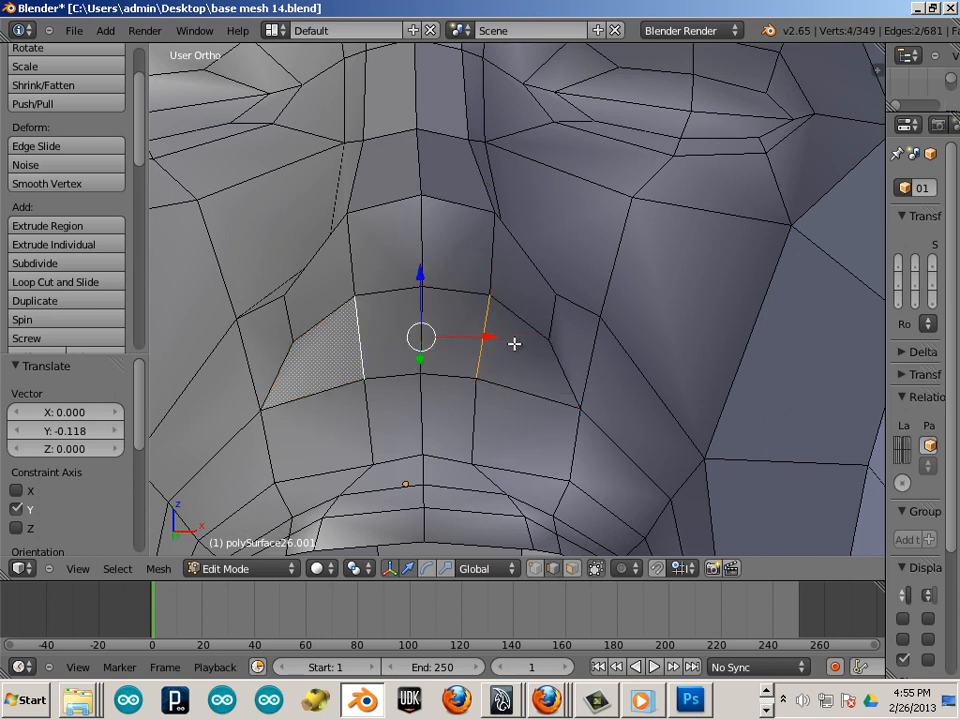
key(ctrl+alt+s)
drag(493, 337, 450, 332)
drag(490, 338, 473, 396)
Extrude both nostril faces under the nose in place and smooth their vertices once on all axes
middle_drag(527, 399, 515, 455)
click(571, 568)
right_click(455, 395)
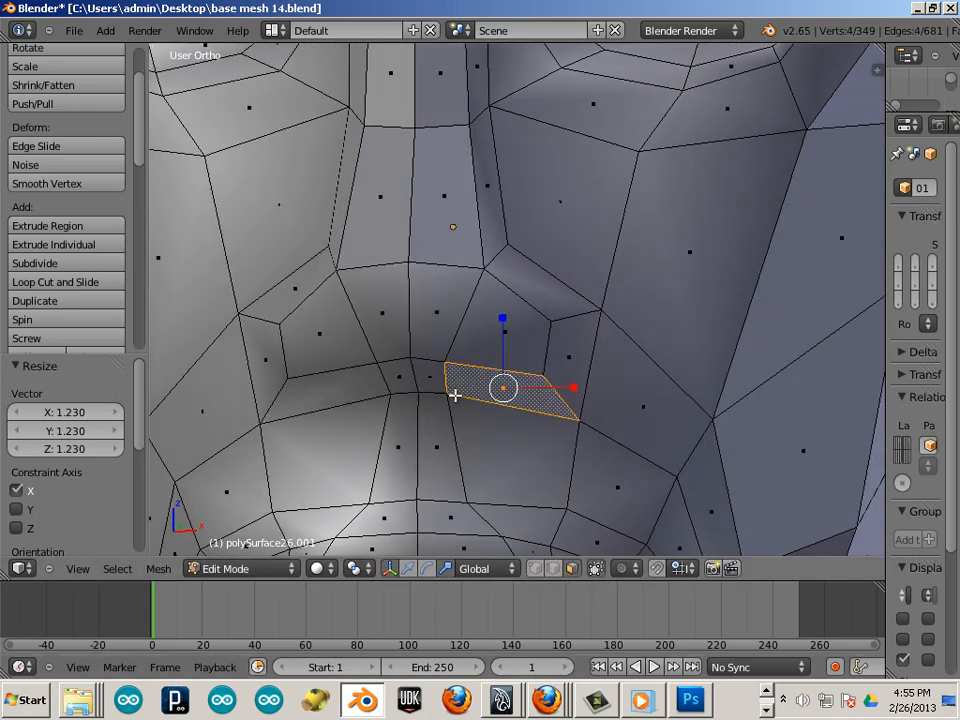
shift+right_click(340, 402)
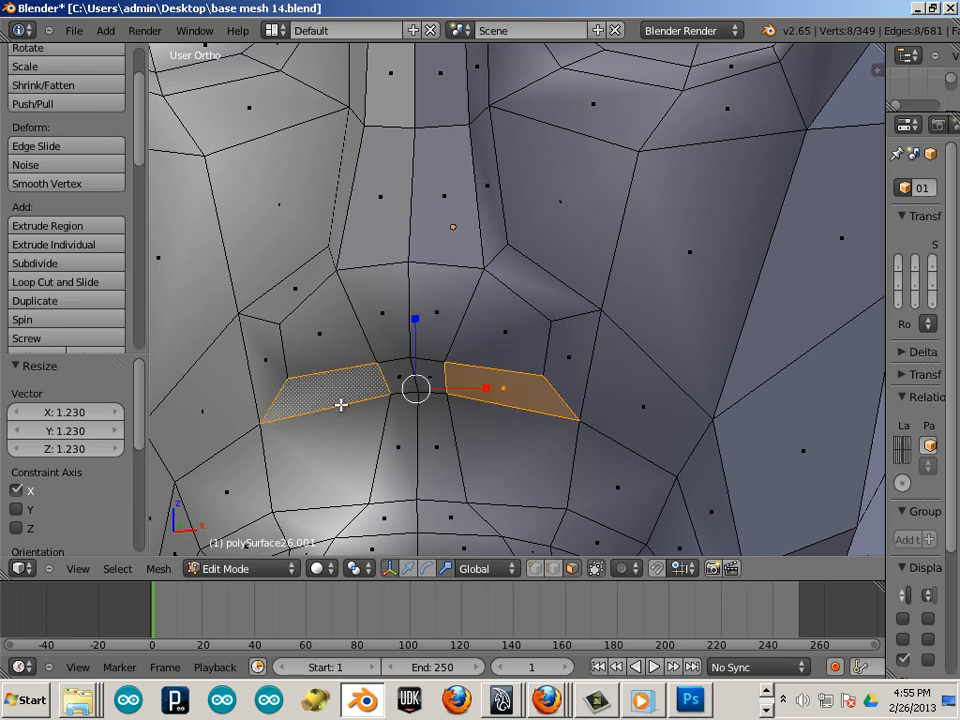
key(e)
right_click(340, 404)
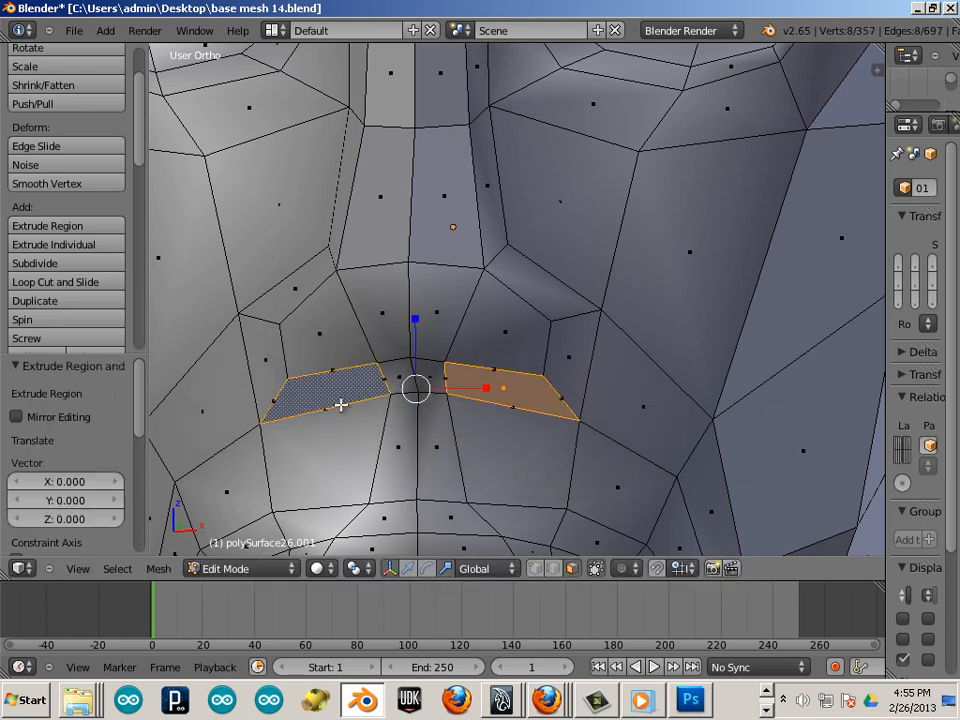
middle_drag(339, 401, 286, 280)
click(78, 183)
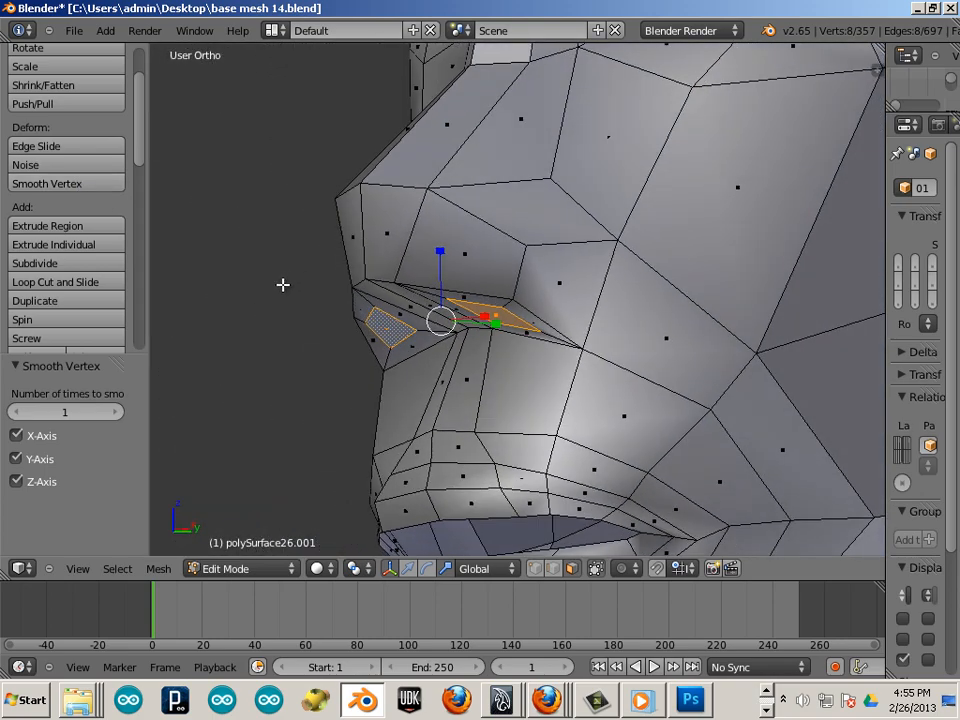
Extrude the nostril faces again, raise them 0.145 along Z into the nose, and smooth their vertices once
key(e)
right_click(385, 288)
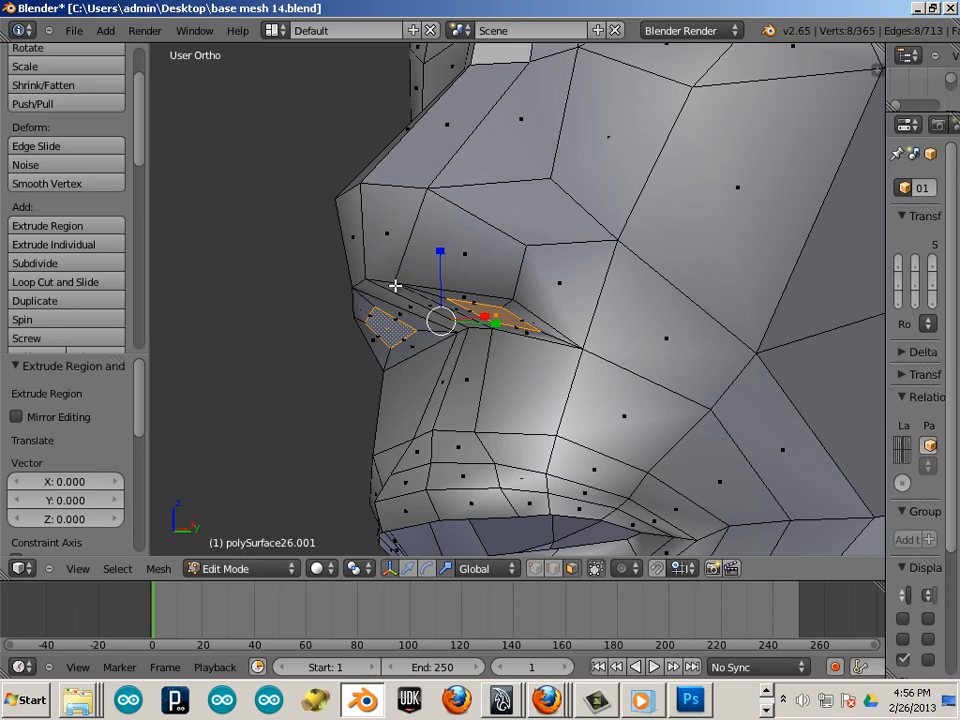
key(g)
key(z)
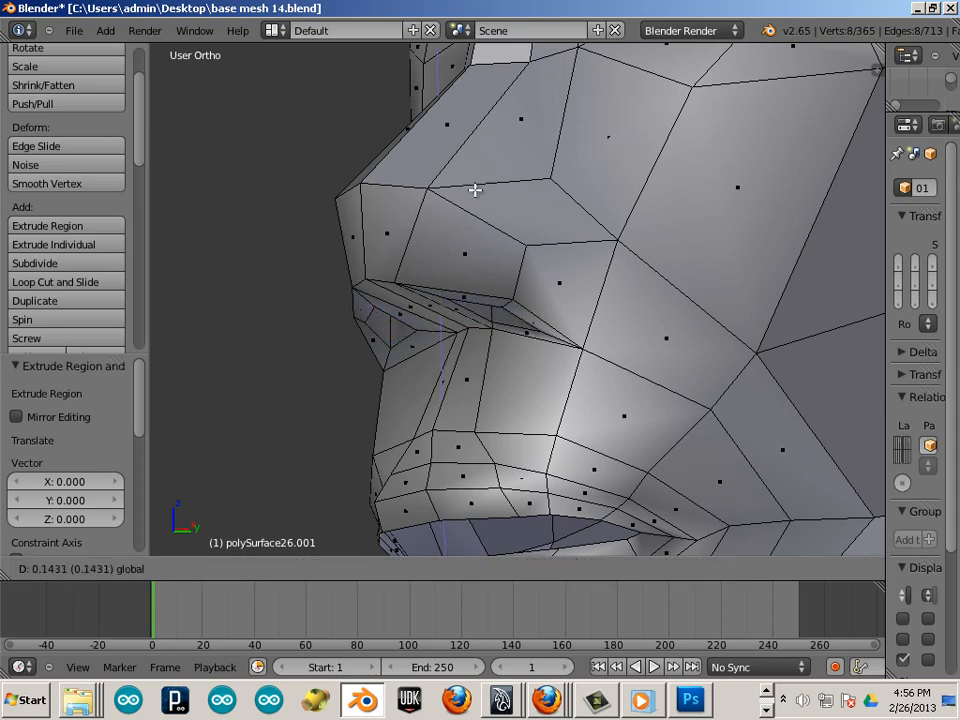
click(475, 188)
middle_drag(375, 340, 495, 345)
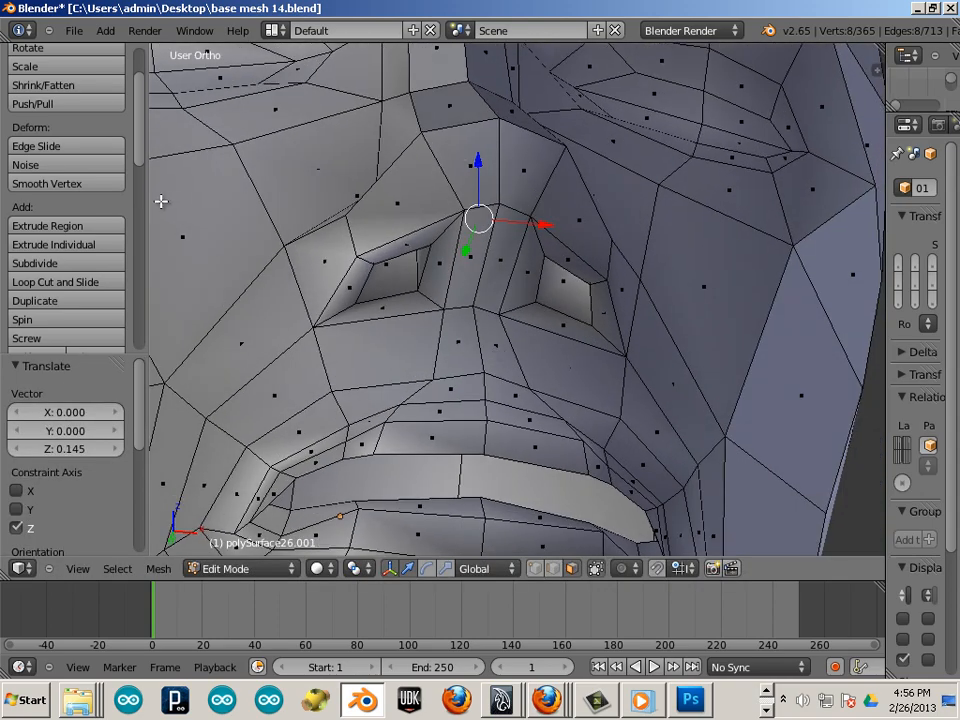
click(92, 184)
Deselect everything and examine the nose, nostrils and overall face proportions from the front and below
middle_drag(557, 369, 448, 370)
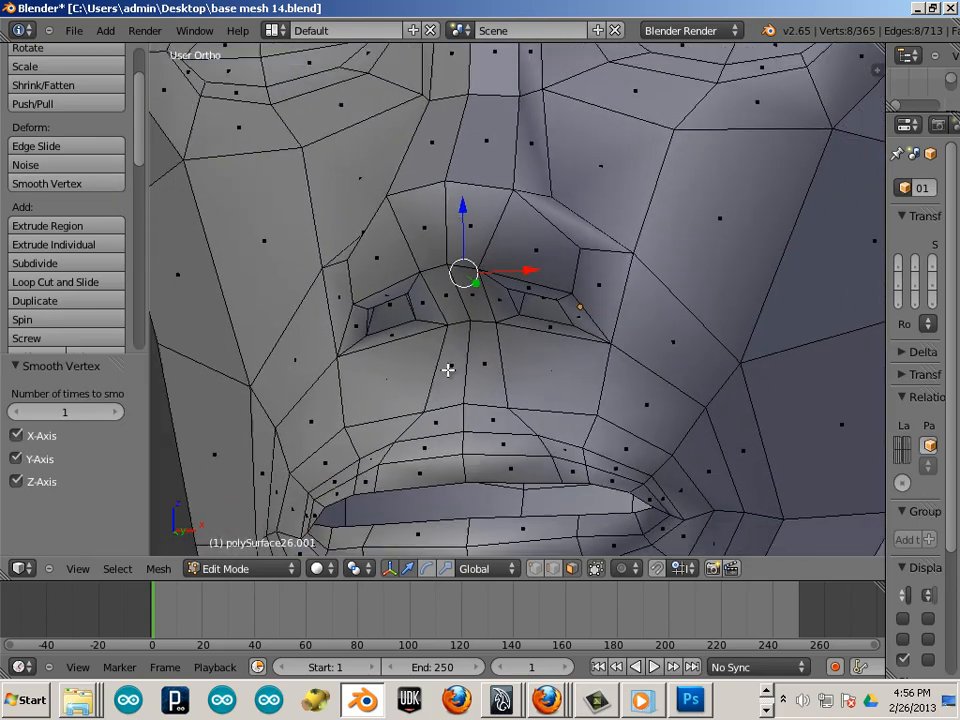
scroll(448, 370, down, 3)
middle_drag(332, 348, 416, 444)
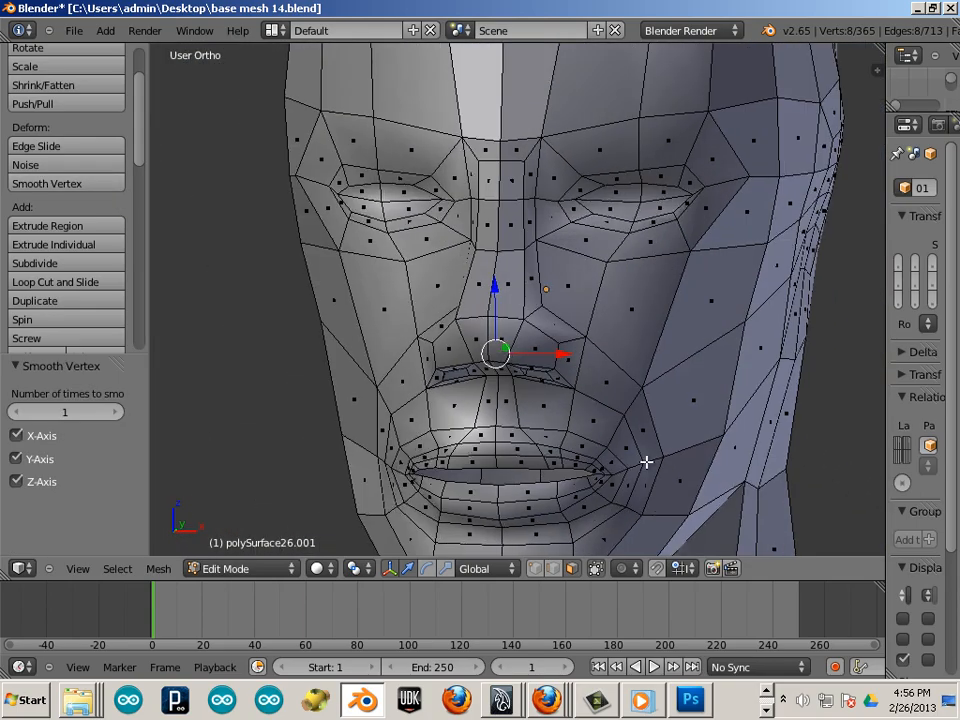
key(a)
scroll(178, 375, down, 3)
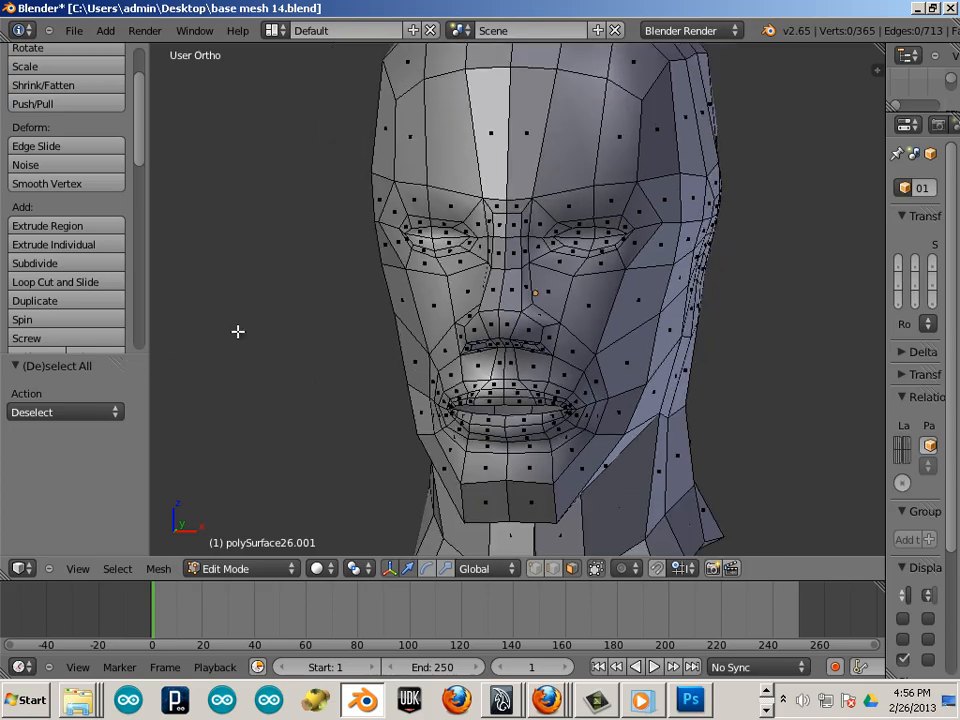
middle_drag(238, 332, 328, 338)
scroll(474, 352, up, 4)
scroll(499, 401, up, 5)
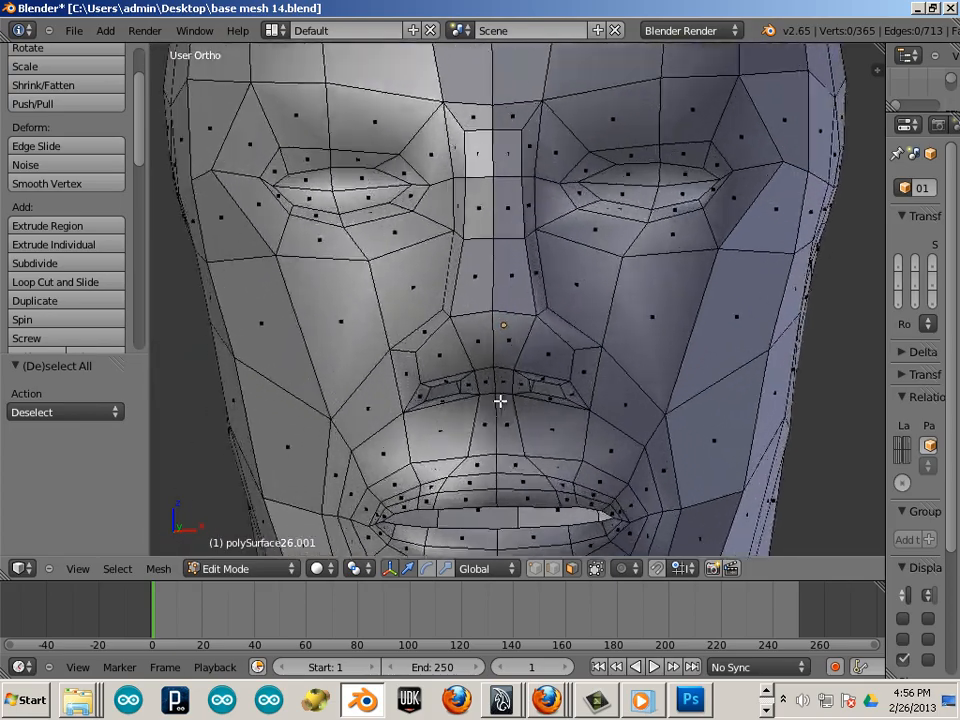
alt+scroll(478, 351, down, 1)
scroll(478, 351, down, 2)
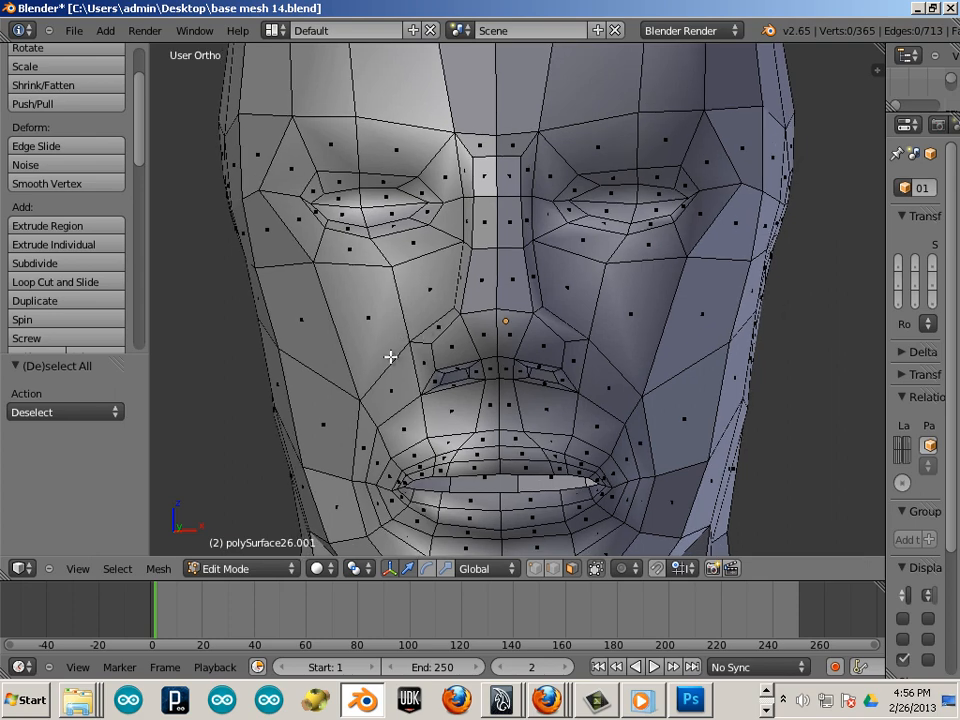
middle_drag(390, 357, 401, 231)
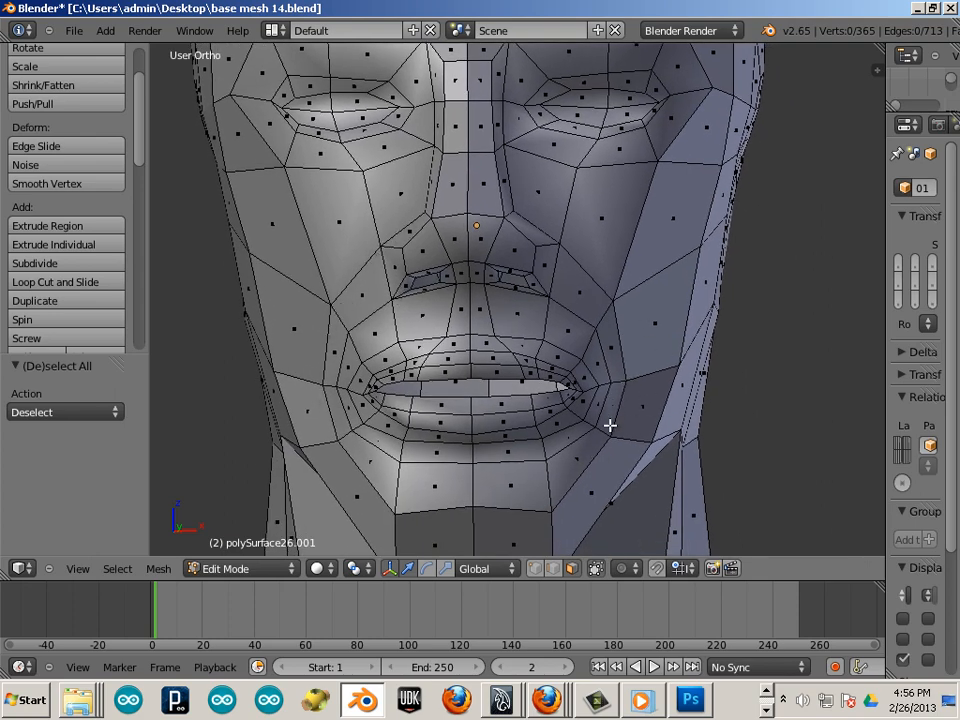
middle_drag(610, 425, 543, 418)
scroll(513, 366, down, 2)
scroll(513, 366, down, 2)
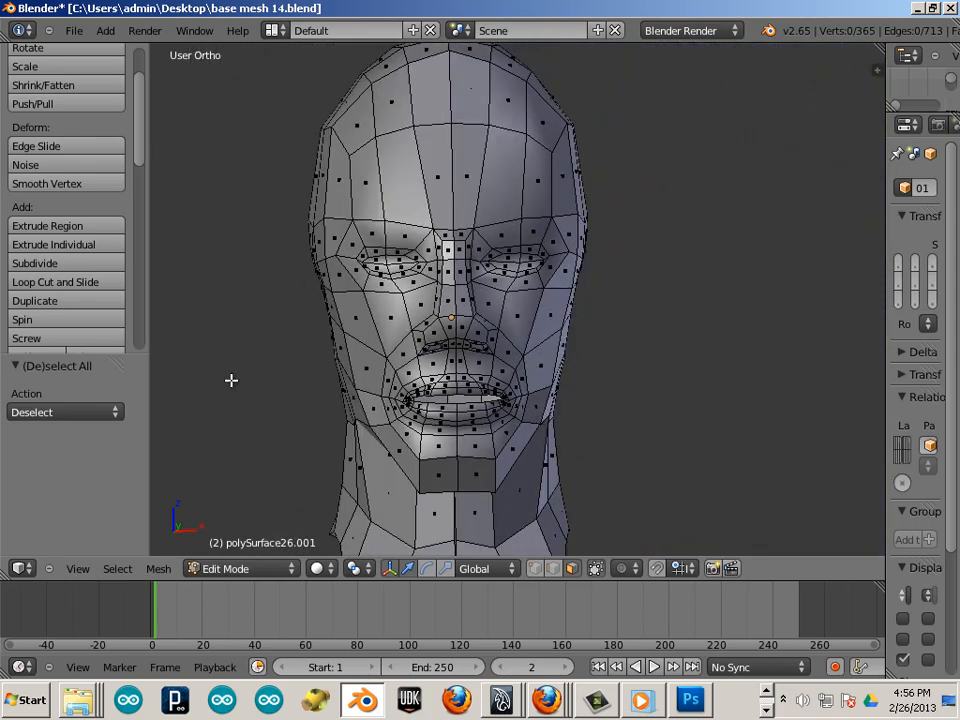
Switch the head to Sculpt Mode and enlarge the Grab brush to a radius of 41
click(280, 570)
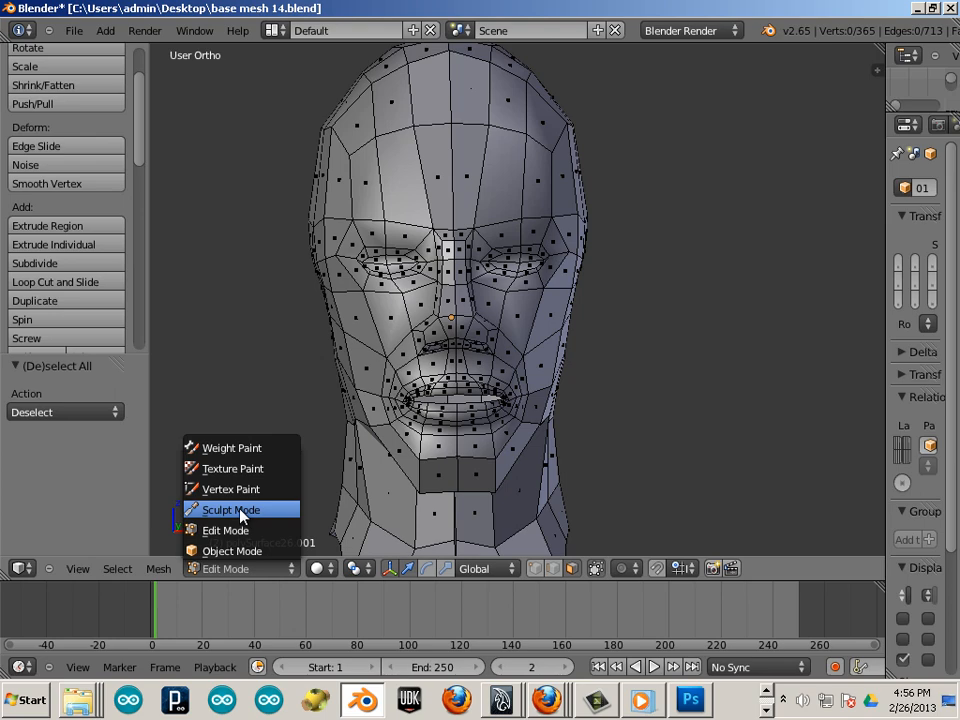
click(231, 510)
key(bracketright)
key(bracketright)
key(bracketright)
key(bracketright)
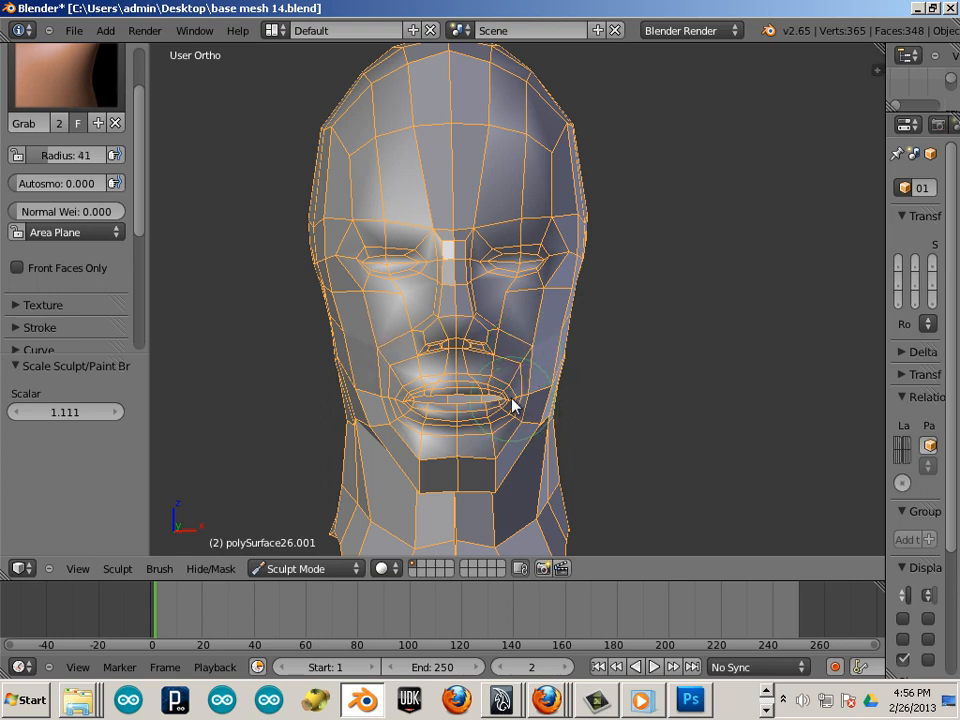
Enlarge the Grab brush to a radius of 74, try pulling the mouth corners upward, and check the face from both sides
drag(514, 401, 522, 383)
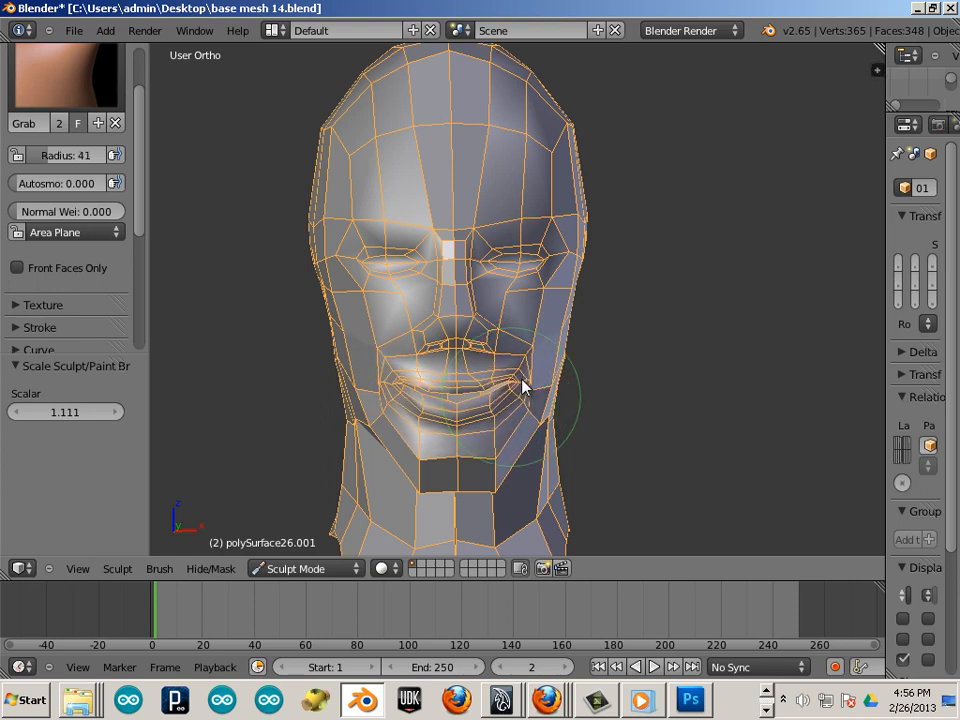
key(alt+space)
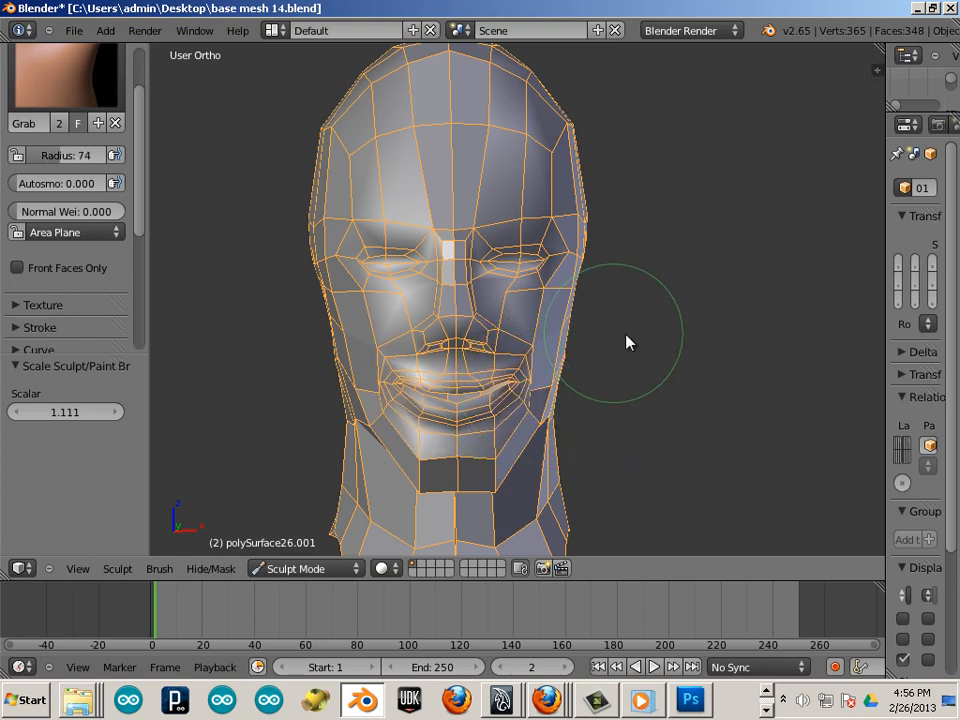
middle_drag(628, 339, 546, 356)
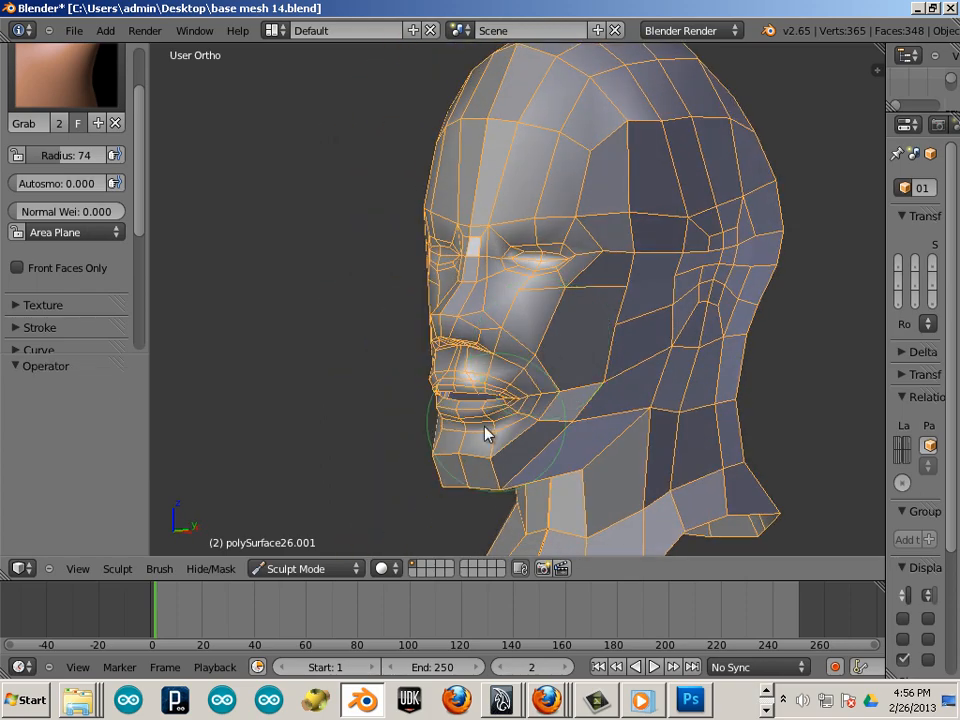
middle_drag(484, 433, 609, 390)
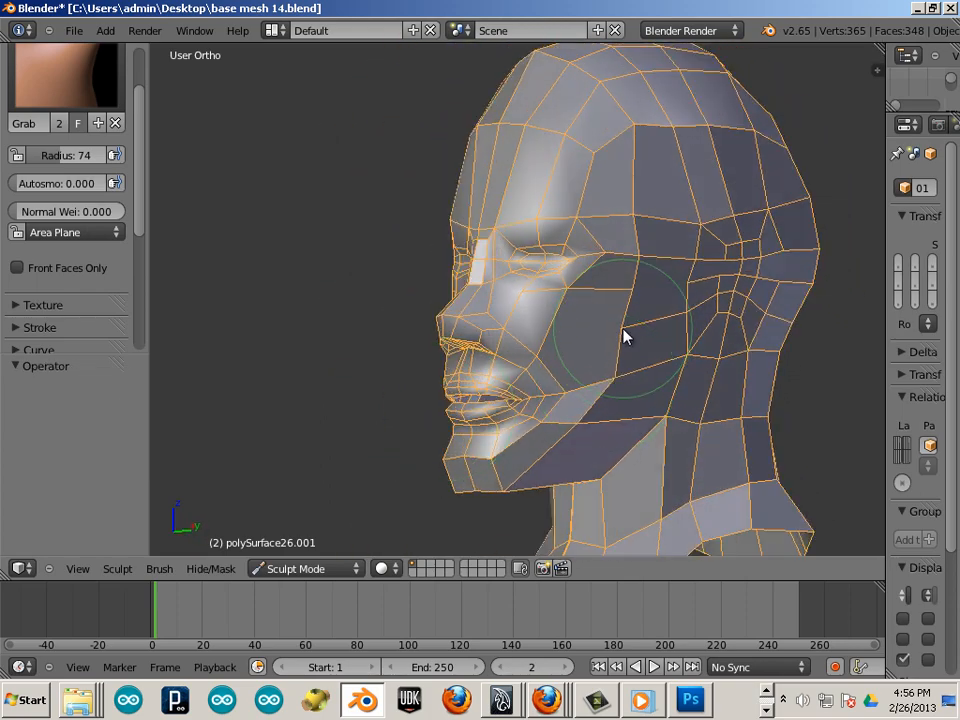
drag(623, 328, 647, 318)
middle_drag(265, 425, 363, 390)
drag(363, 390, 349, 411)
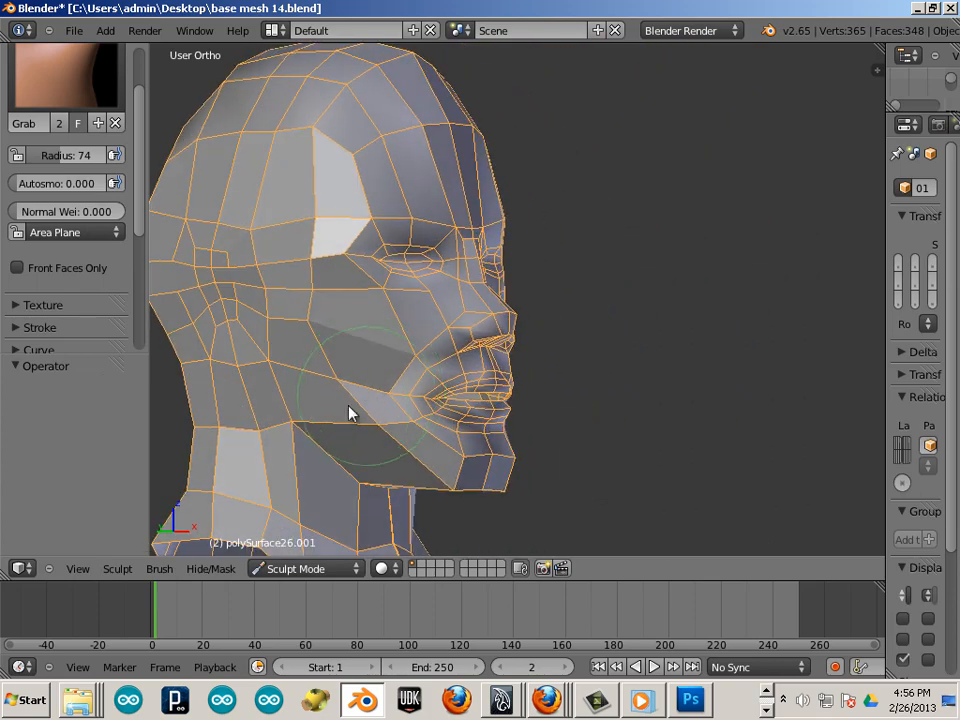
Switch to Maya and delete the old polySurface26 head mesh from the scene
click(500, 704)
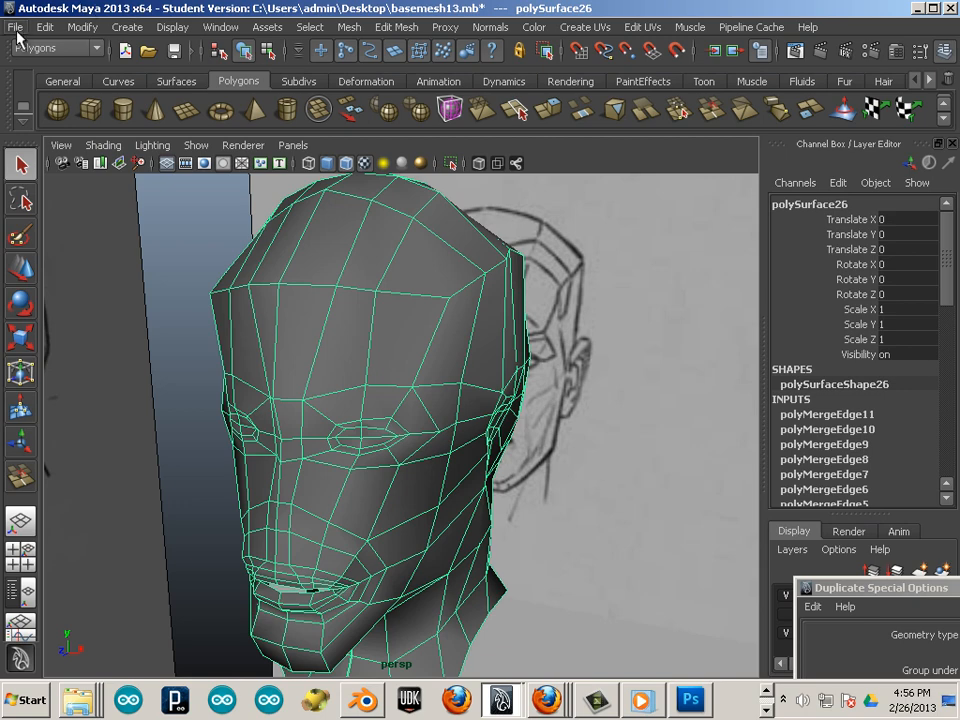
scroll(448, 375, down, 10)
key(f)
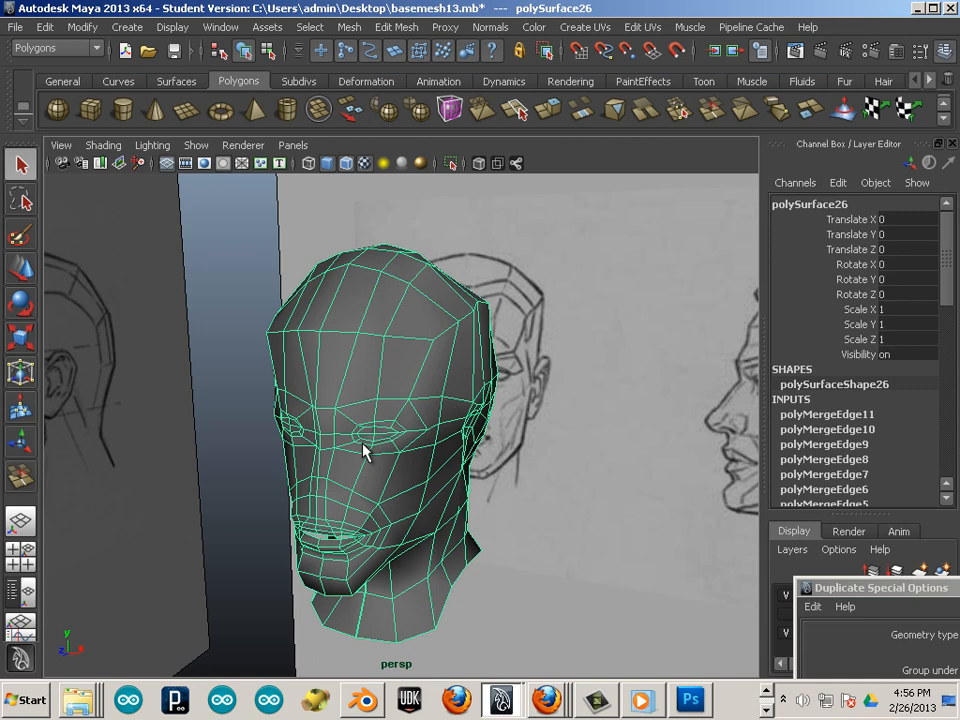
key(Delete)
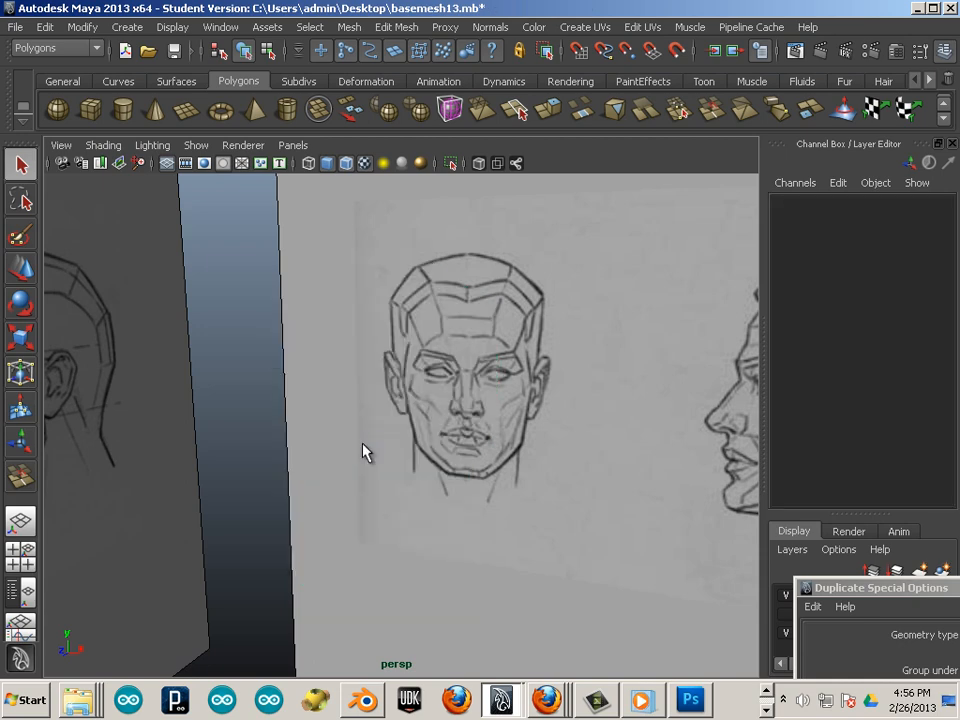
Import head.obj from the Desktop and display the imported head shaded
click(17, 28)
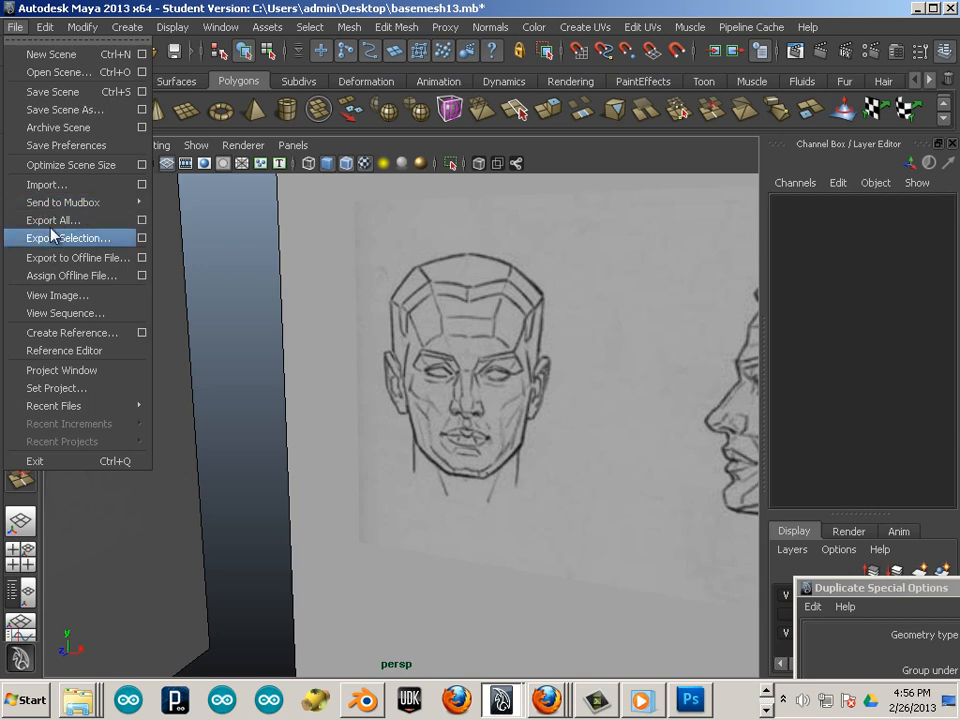
click(36, 184)
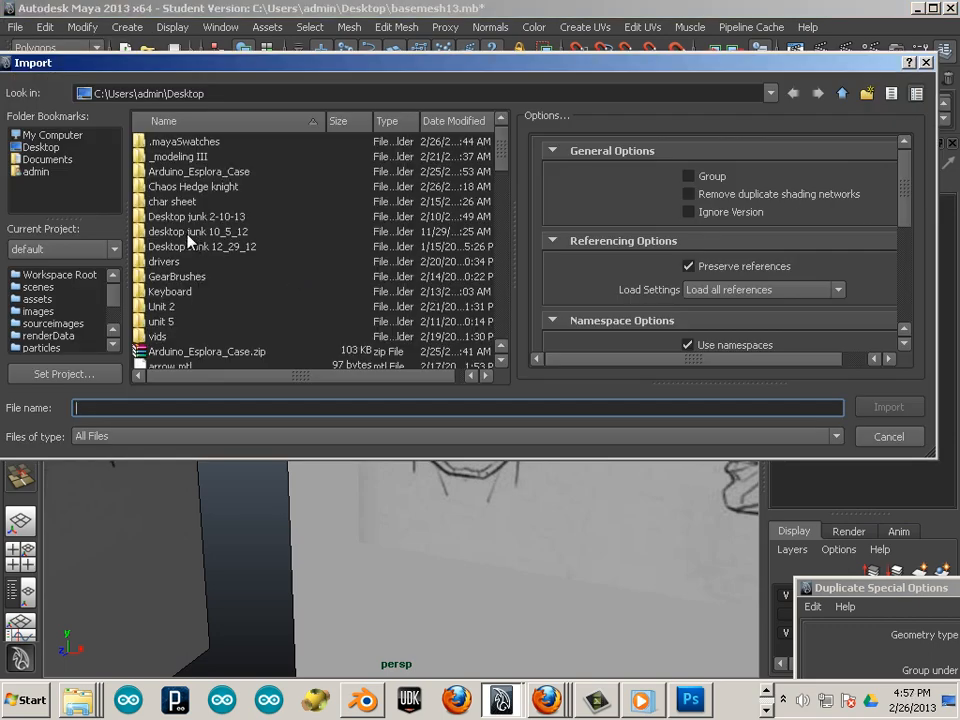
click(44, 137)
click(38, 150)
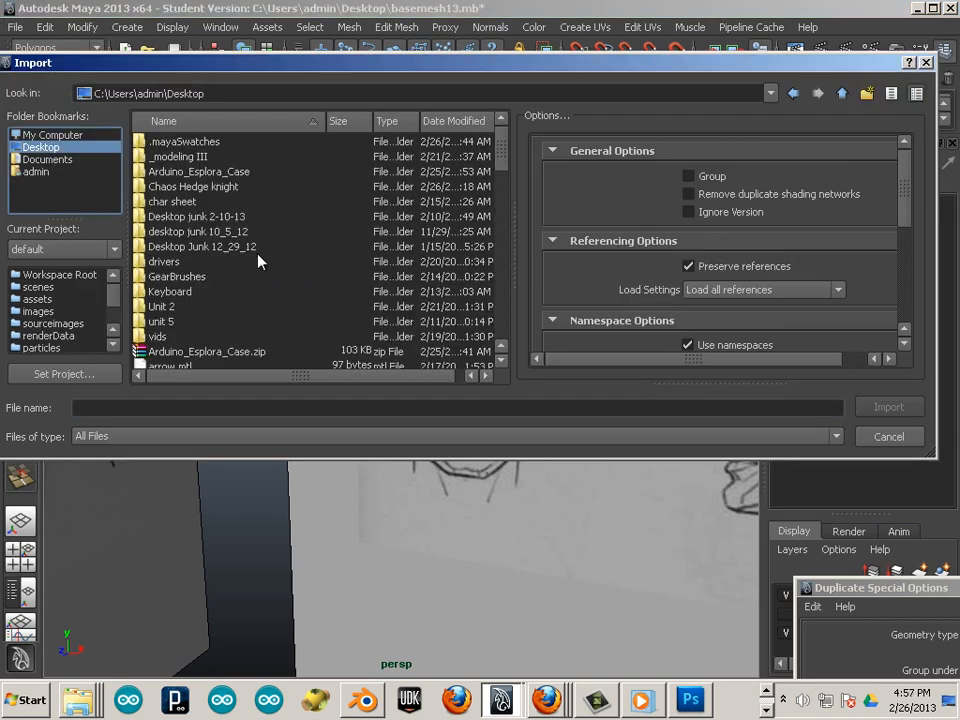
scroll(300, 290, down, 8)
scroll(255, 303, down, 1)
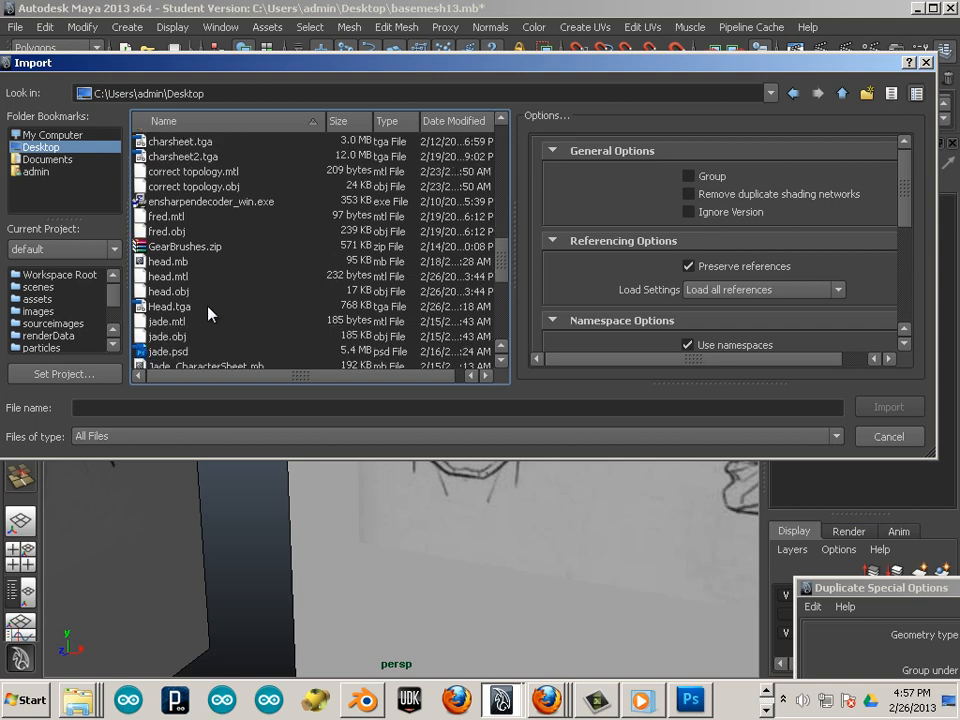
click(172, 292)
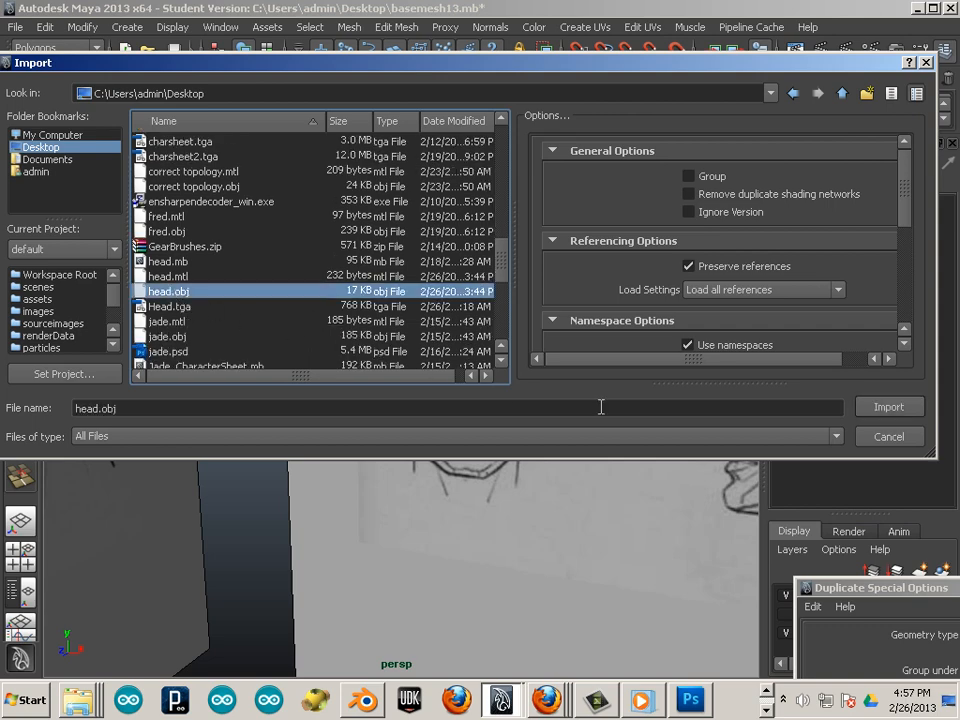
click(893, 411)
click(424, 376)
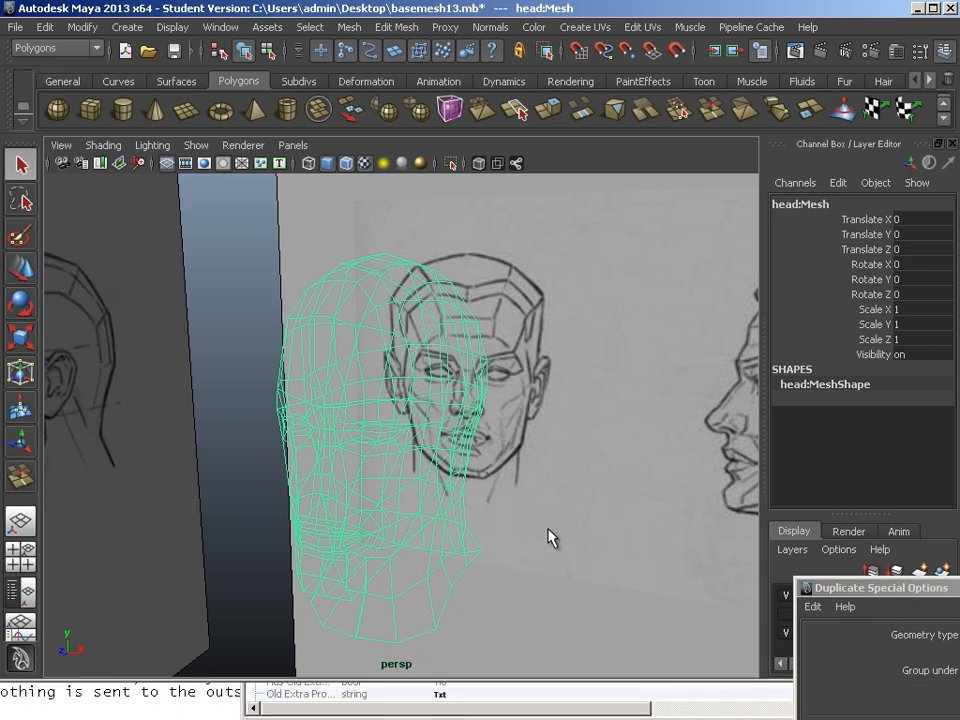
key(5)
Raise the three central vertices across the nose bridge to just below the eye line
alt+drag(385, 508, 474, 520)
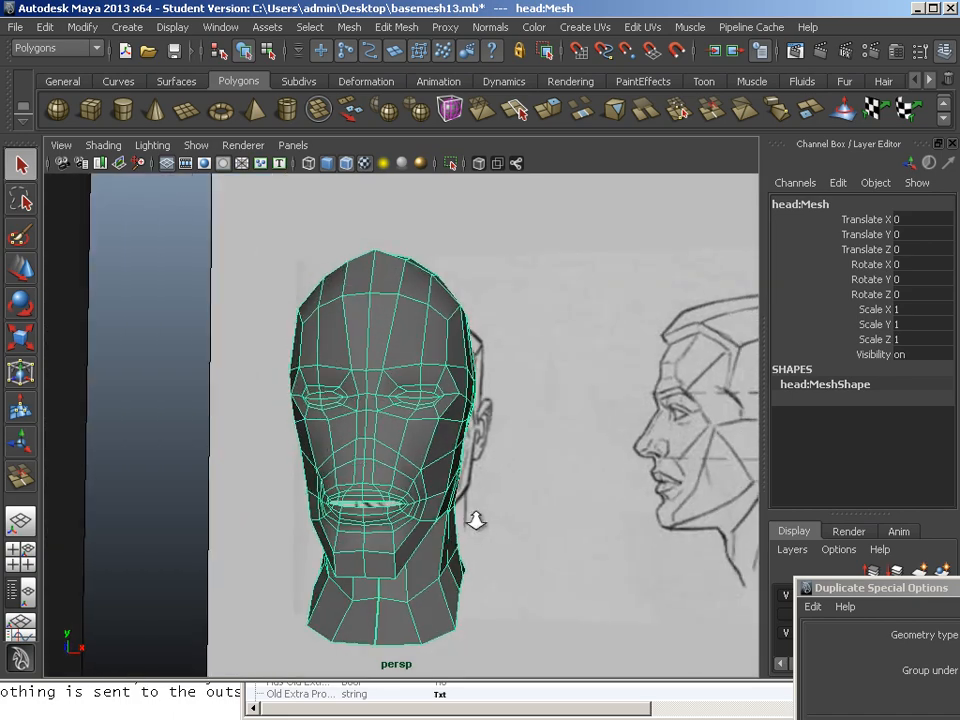
alt+right_drag(476, 521, 510, 528)
alt+drag(430, 518, 446, 520)
alt+right_drag(446, 520, 506, 543)
alt+middle_drag(470, 544, 467, 499)
alt+right_drag(467, 499, 500, 520)
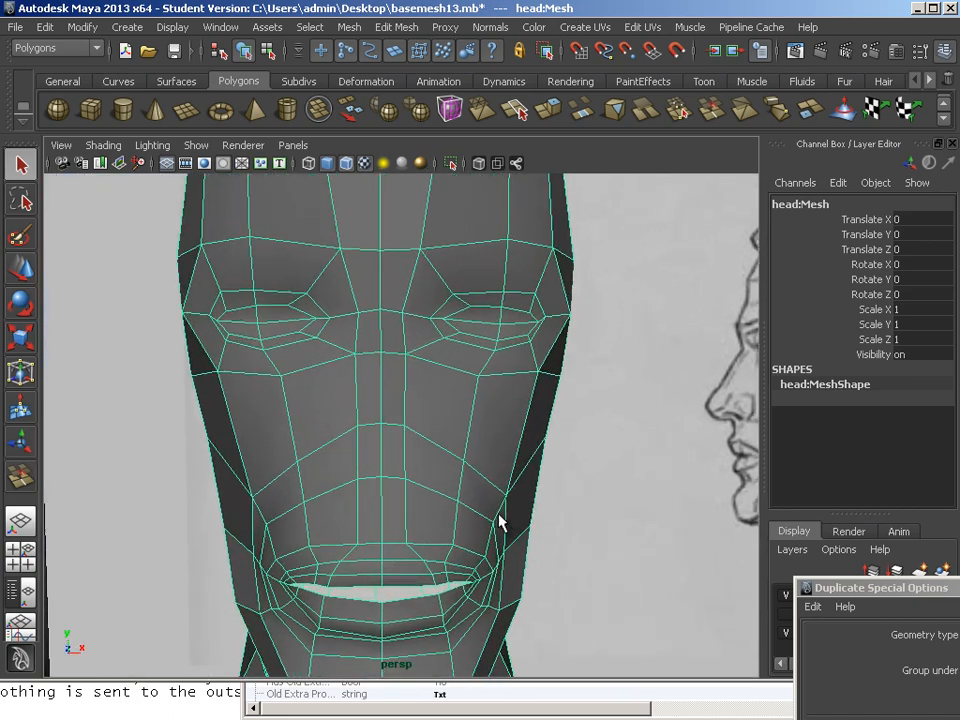
key(F9)
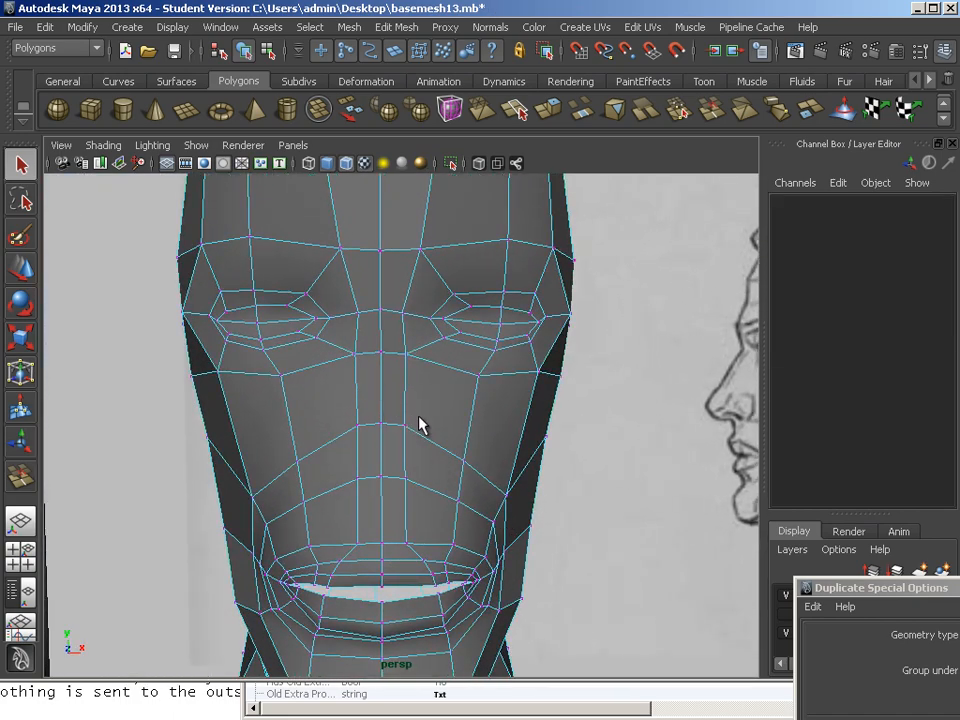
drag(383, 436, 362, 435)
key(w)
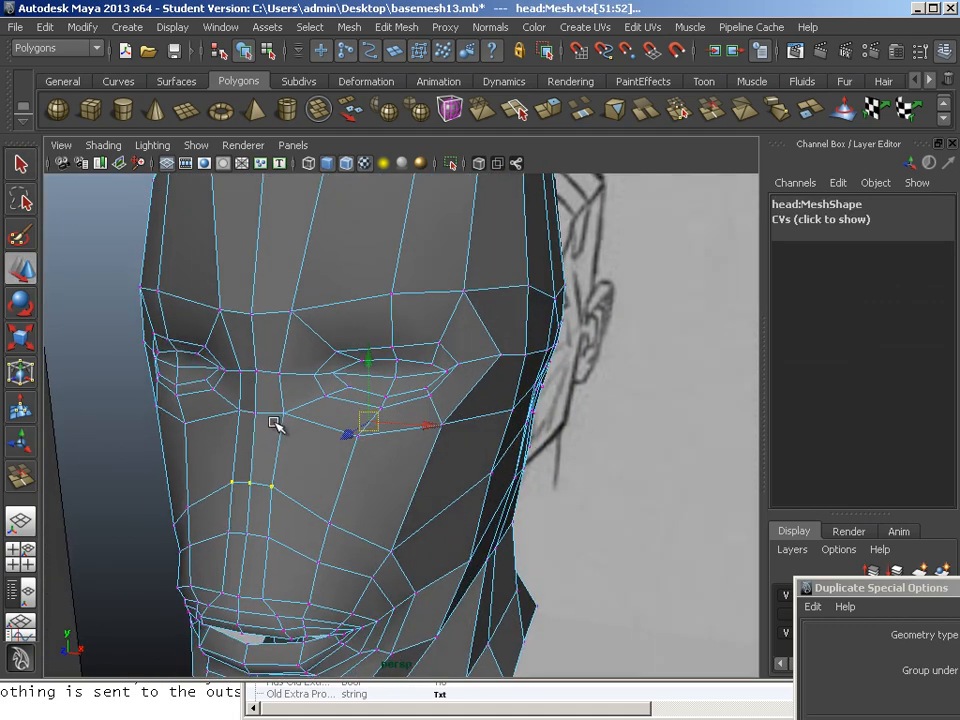
alt+drag(366, 363, 396, 428)
drag(332, 413, 366, 437)
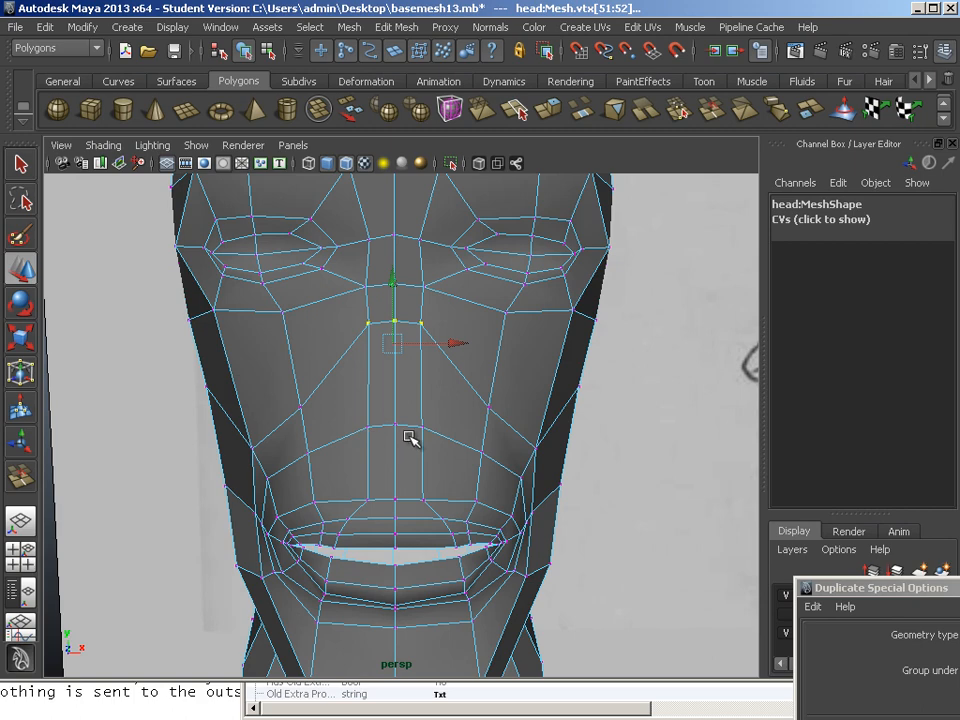
Select the faces running from between the brows down to both nostril wings and try to extrude them
key(F11)
click(459, 416)
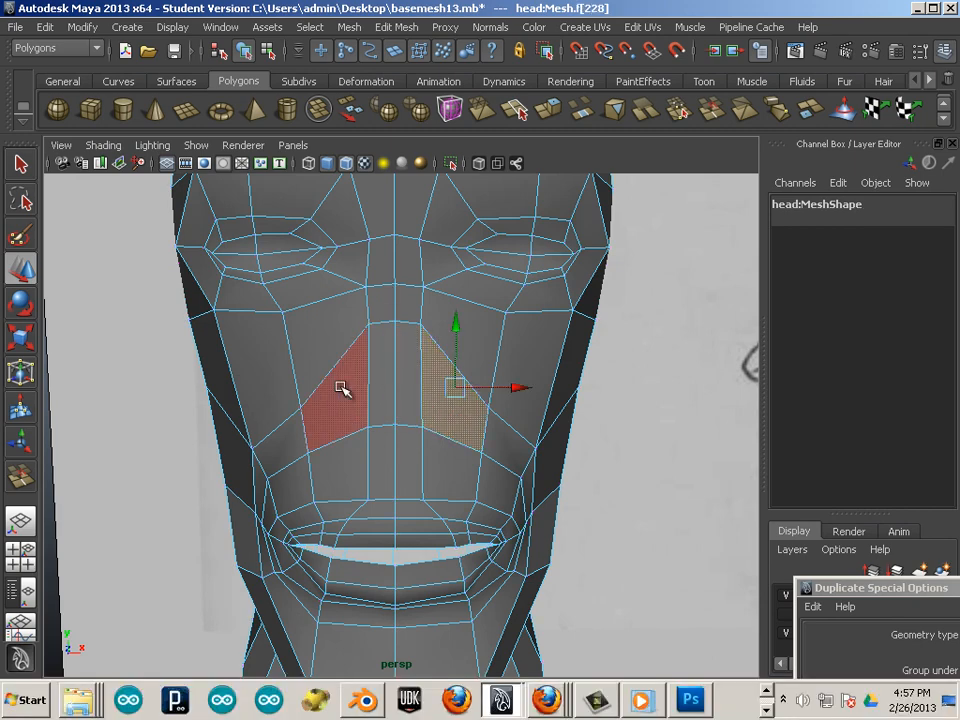
shift+click(341, 388)
shift+click(374, 393)
shift+click(409, 410)
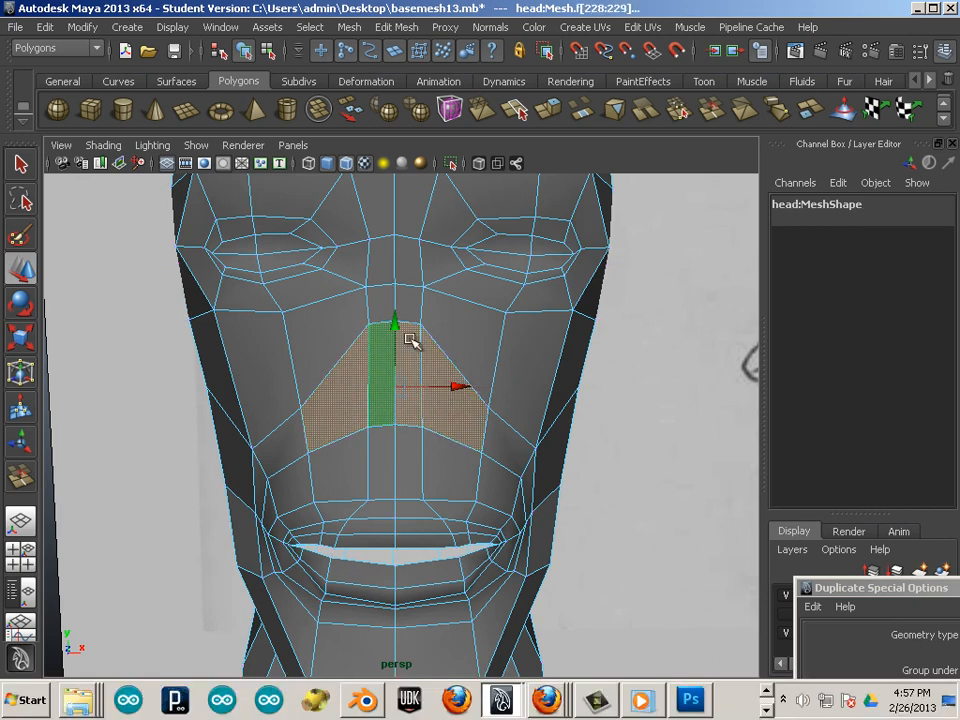
shift+click(413, 270)
alt+middle_drag(413, 270, 407, 353)
shift+click(407, 311)
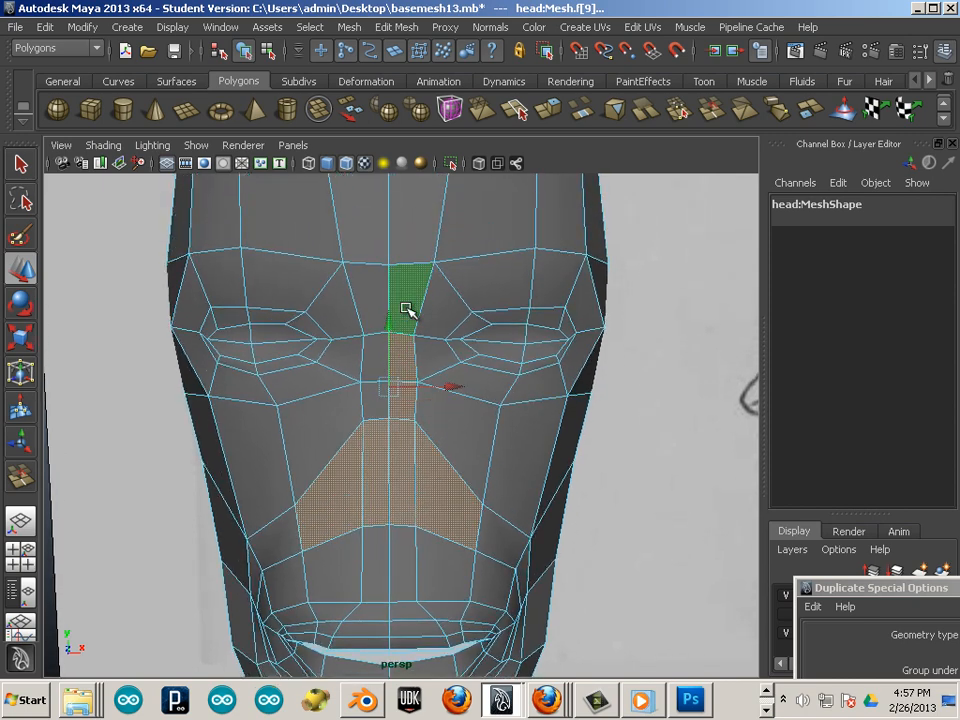
shift+click(368, 408)
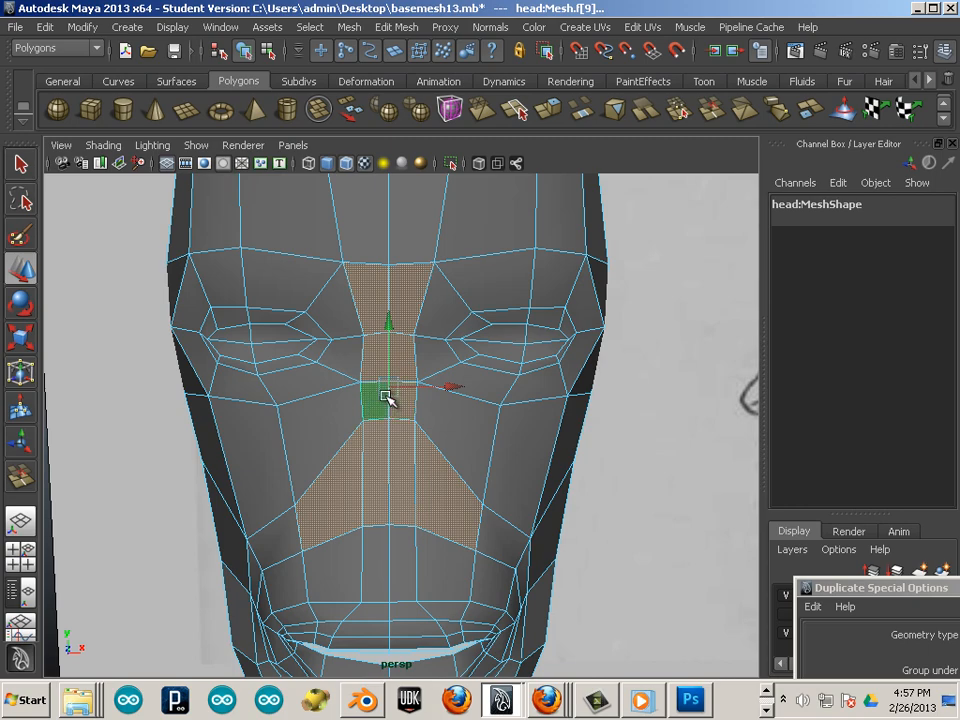
key(ctrl+e)
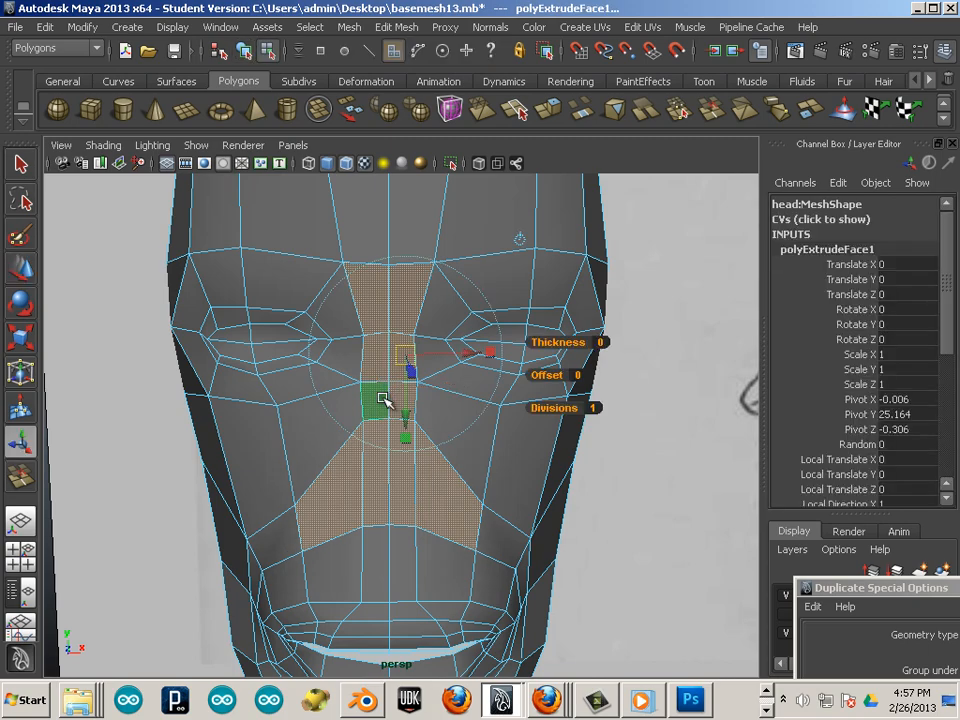
Undo the extrusion, try to remove the stray face at the back of the head from the selection, and deselect everything
alt+drag(536, 450, 420, 452)
alt+middle_drag(420, 452, 535, 422)
alt+right_drag(535, 422, 300, 445)
alt+drag(580, 472, 318, 453)
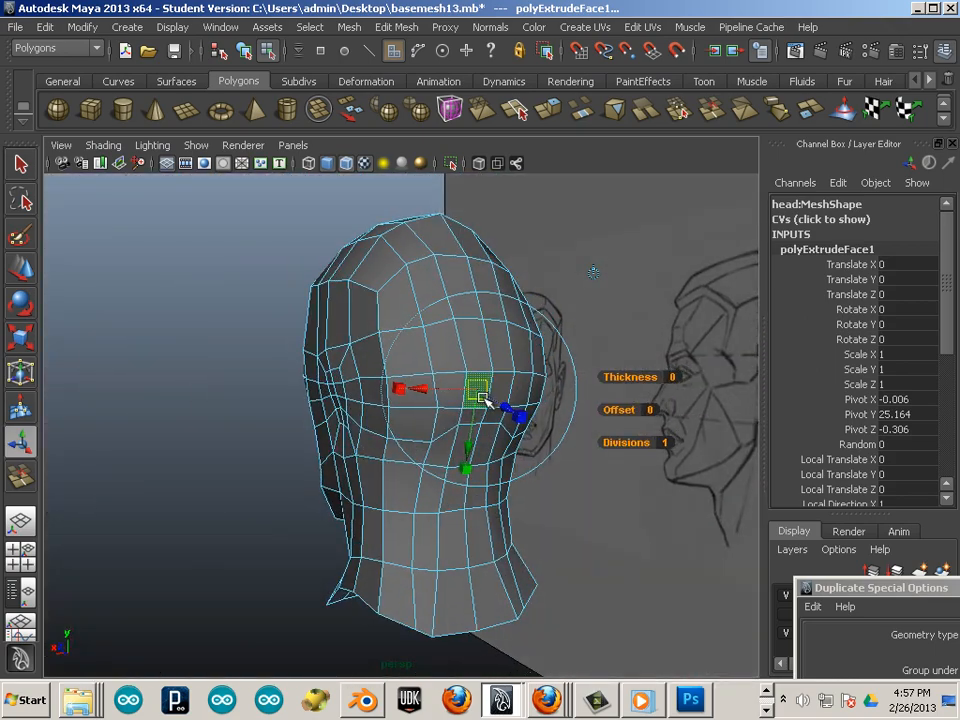
click(481, 403)
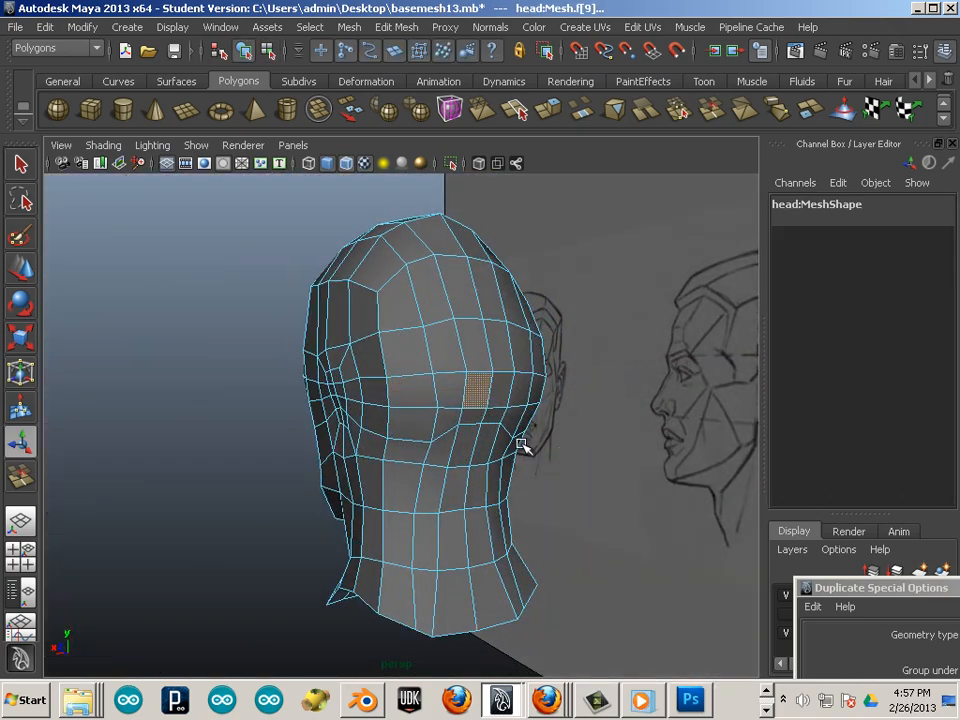
alt+drag(465, 405, 575, 470)
alt+right_drag(587, 474, 690, 465)
alt+drag(450, 430, 261, 431)
alt+drag(632, 461, 588, 461)
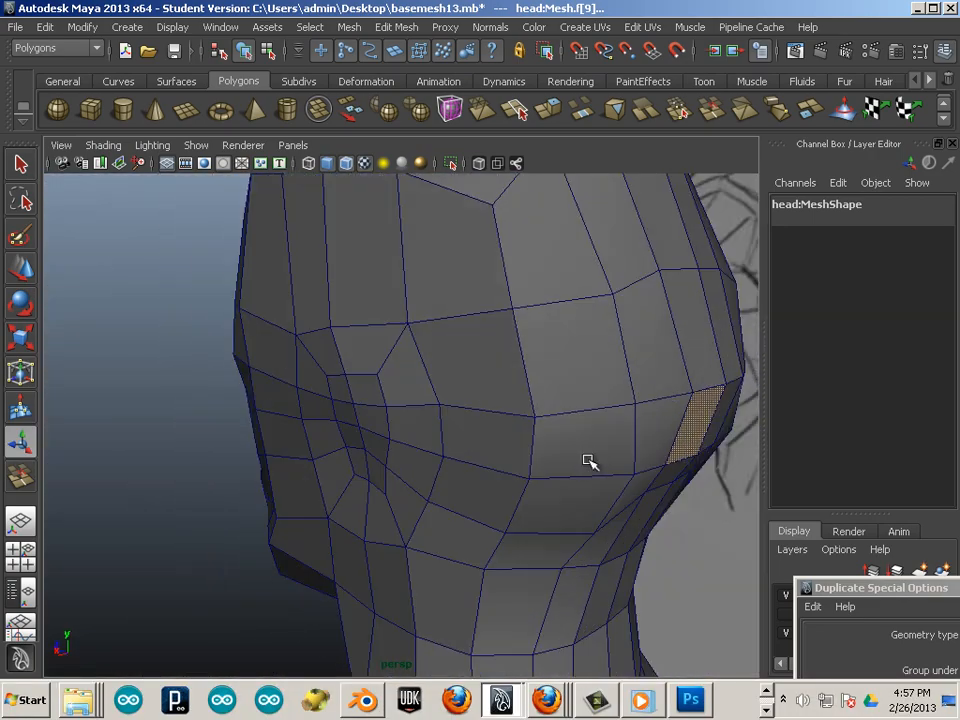
shift+drag(613, 390, 701, 469)
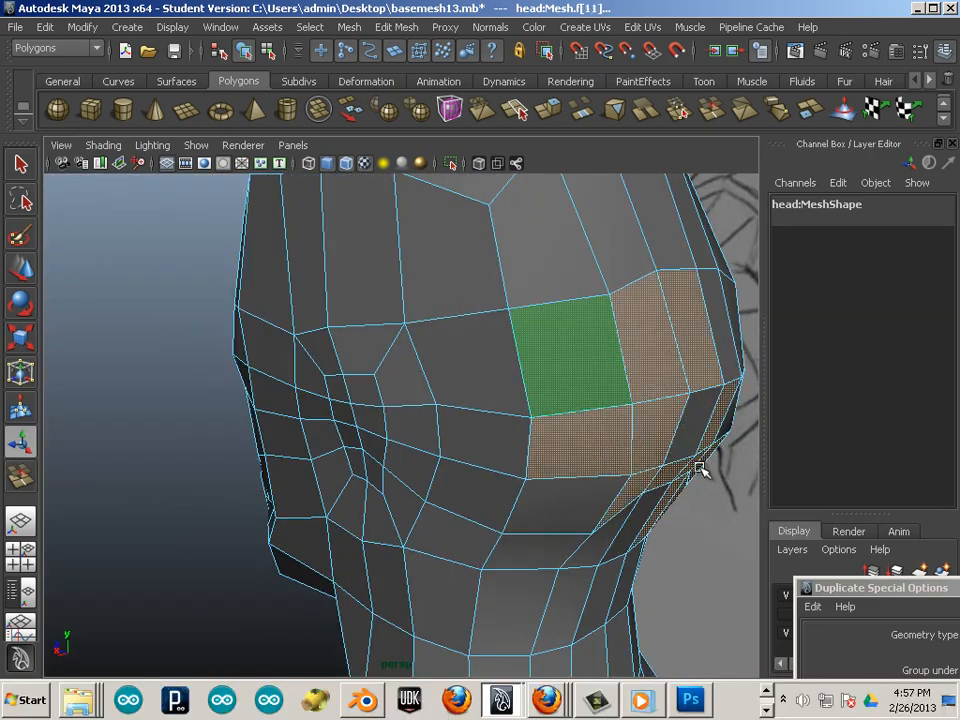
alt+drag(581, 508, 548, 474)
alt+right_drag(555, 495, 503, 432)
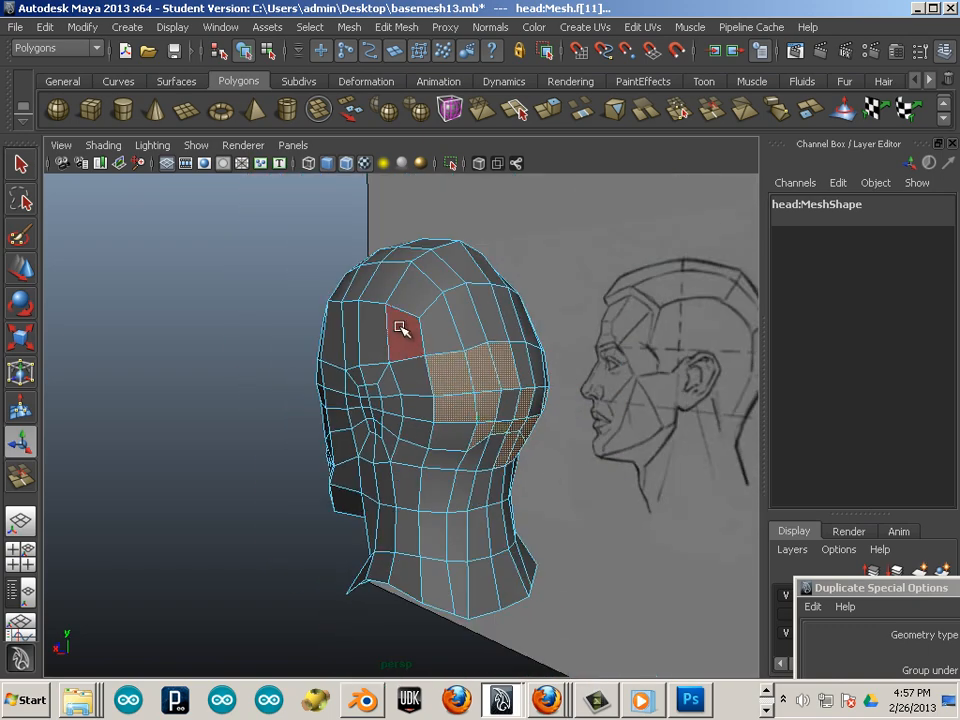
drag(400, 326, 662, 482)
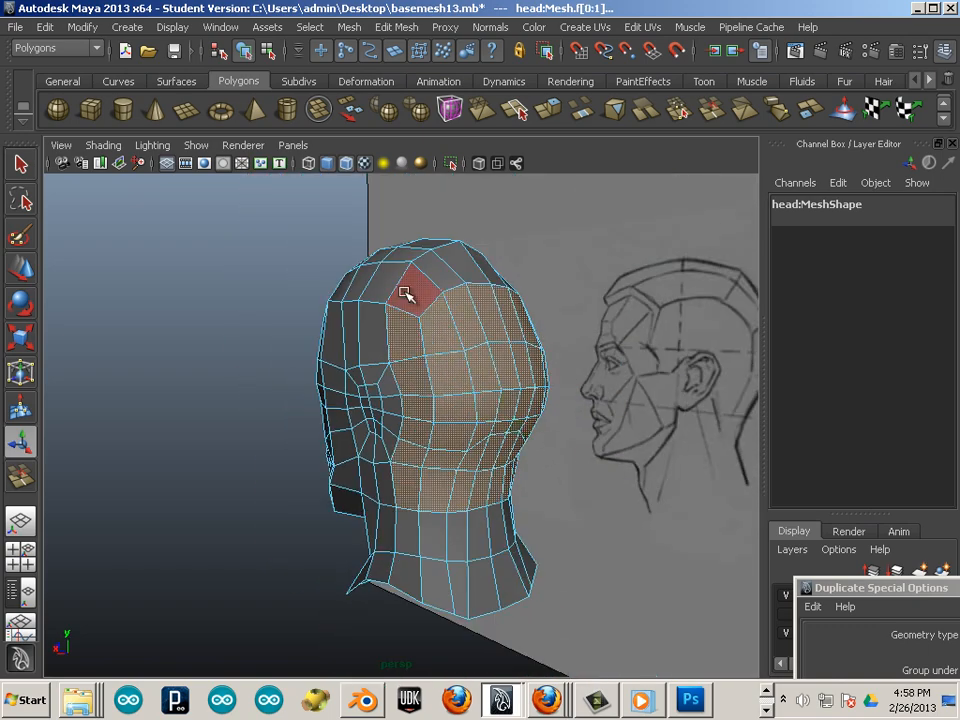
drag(361, 267, 597, 538)
alt+drag(344, 496, 466, 508)
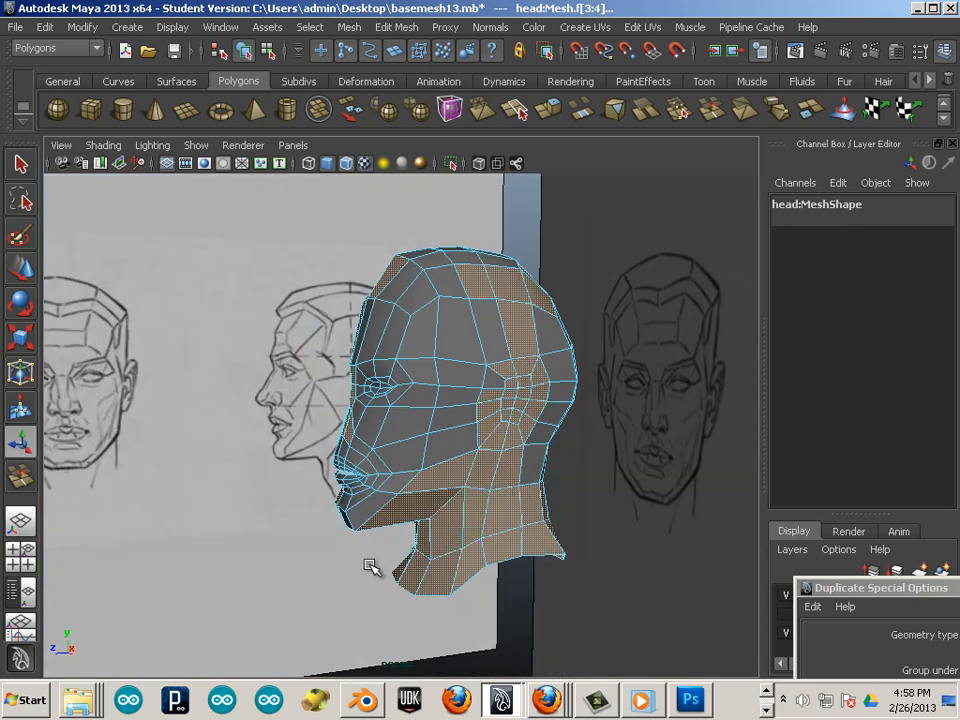
click(371, 567)
Select the faces from between the brows down to both nostril wings and extrude them forward about 0.277 in local Z
alt+drag(371, 567, 402, 517)
alt+right_drag(402, 517, 530, 503)
click(443, 440)
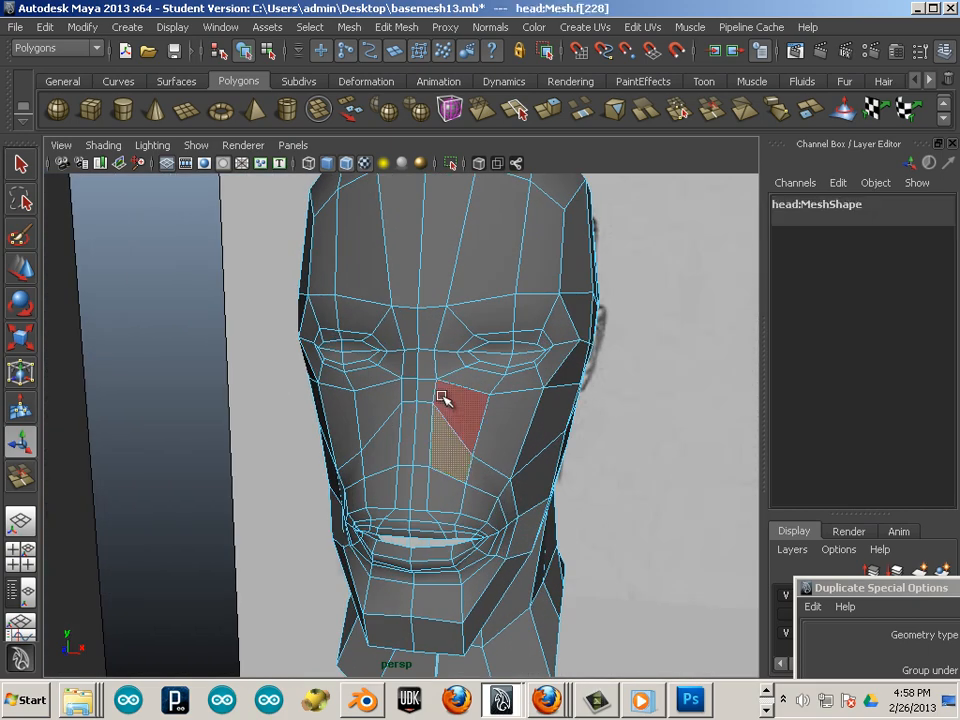
shift+click(429, 384)
shift+click(427, 363)
shift+click(426, 342)
shift+click(412, 337)
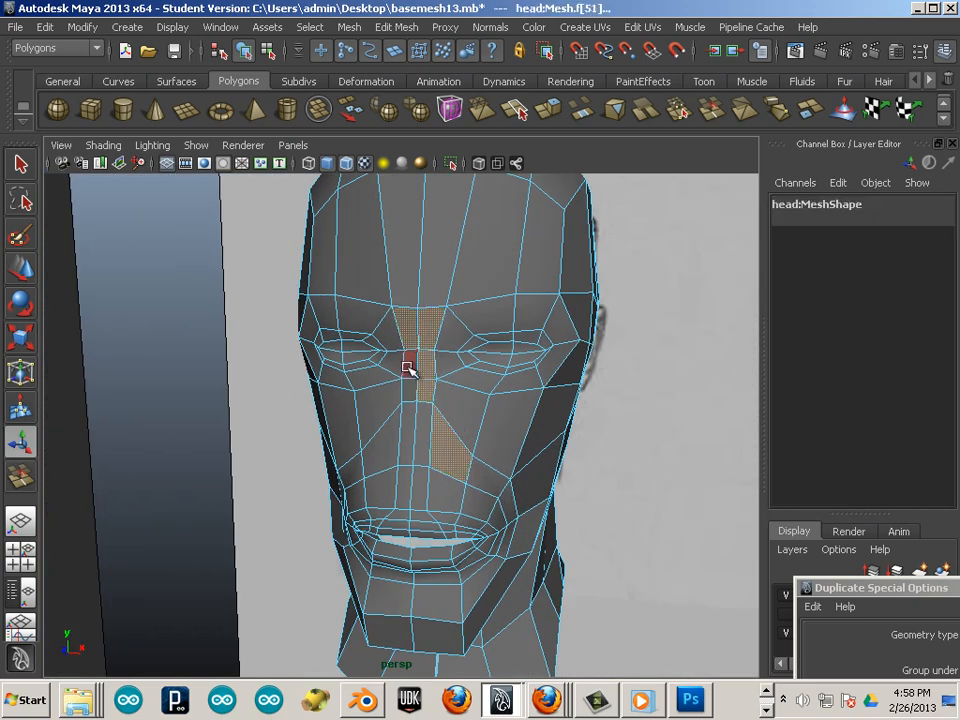
shift+click(408, 368)
shift+click(410, 390)
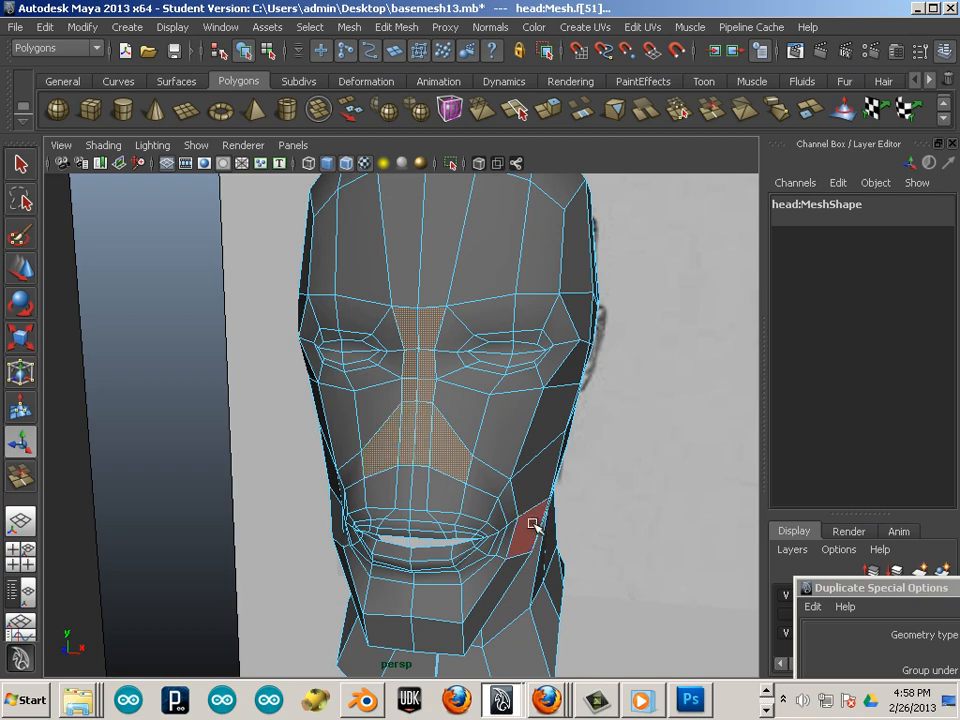
mouse_move(531, 521)
alt+mouse_down()
mouse_move(381, 535)
mouse_move(467, 482)
alt+mouse_up()
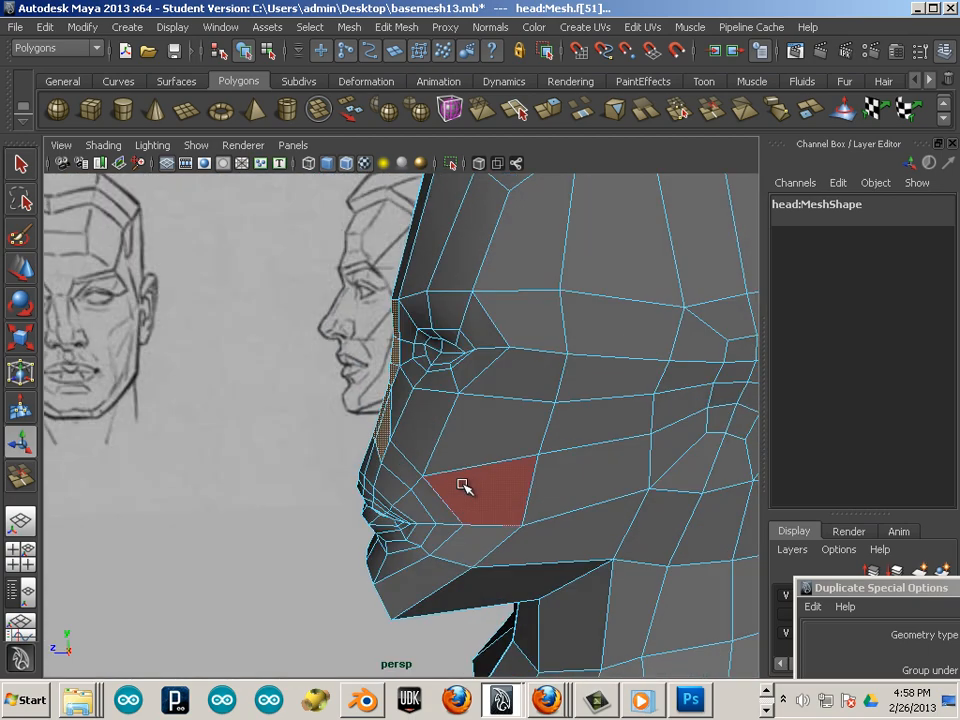
key(g)
drag(347, 350, 306, 349)
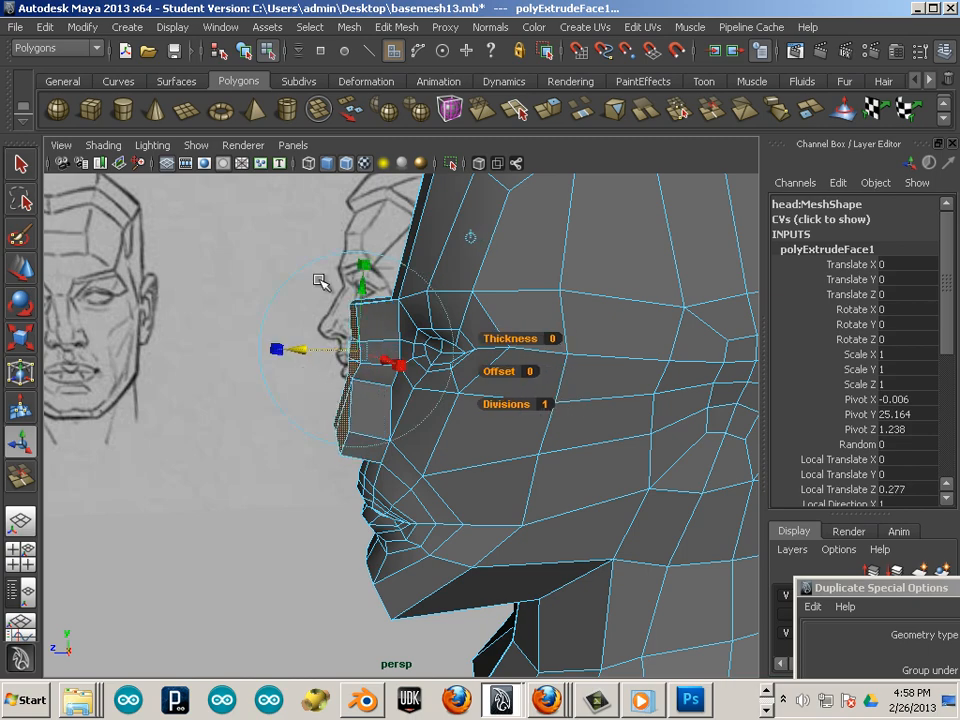
Smooth the extruded nose by averaging its vertices three times
alt+drag(320, 282, 429, 294)
click(395, 27)
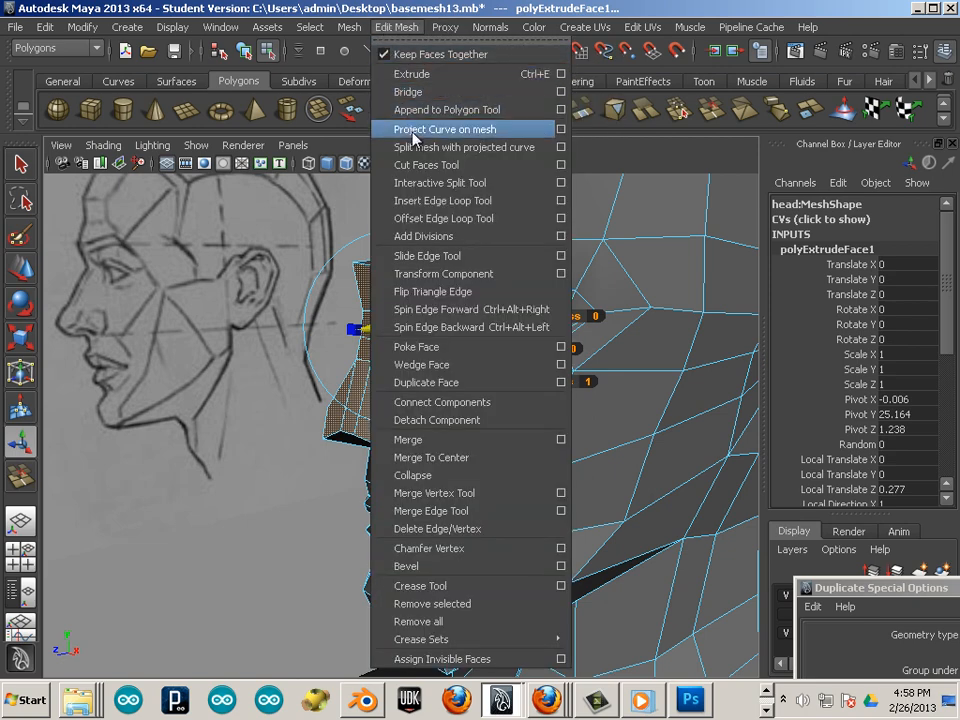
mouse_move(349, 27)
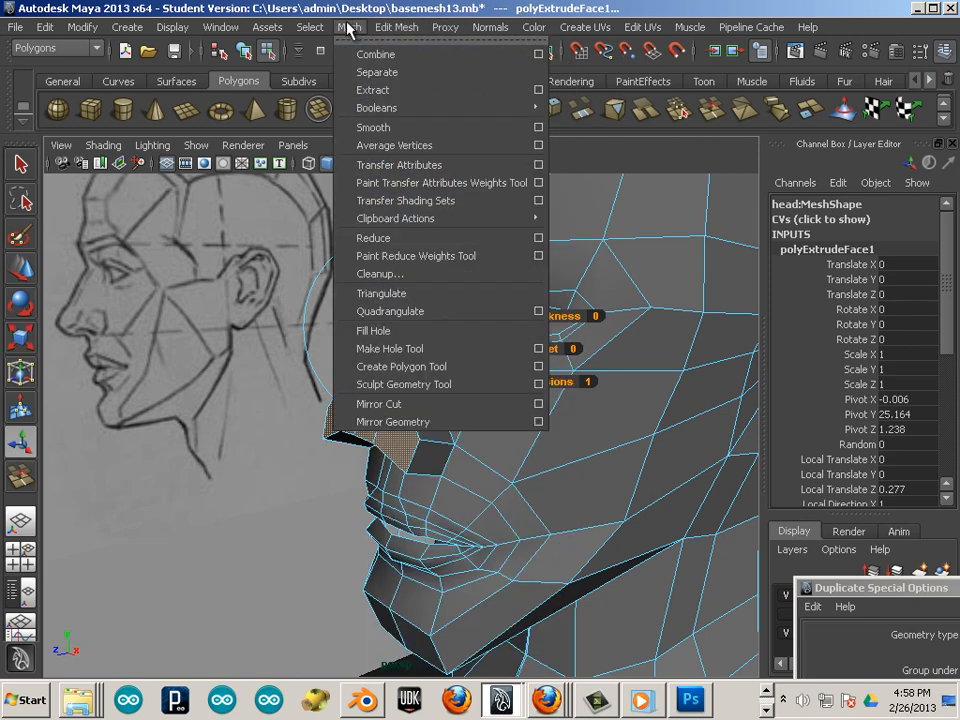
click(386, 146)
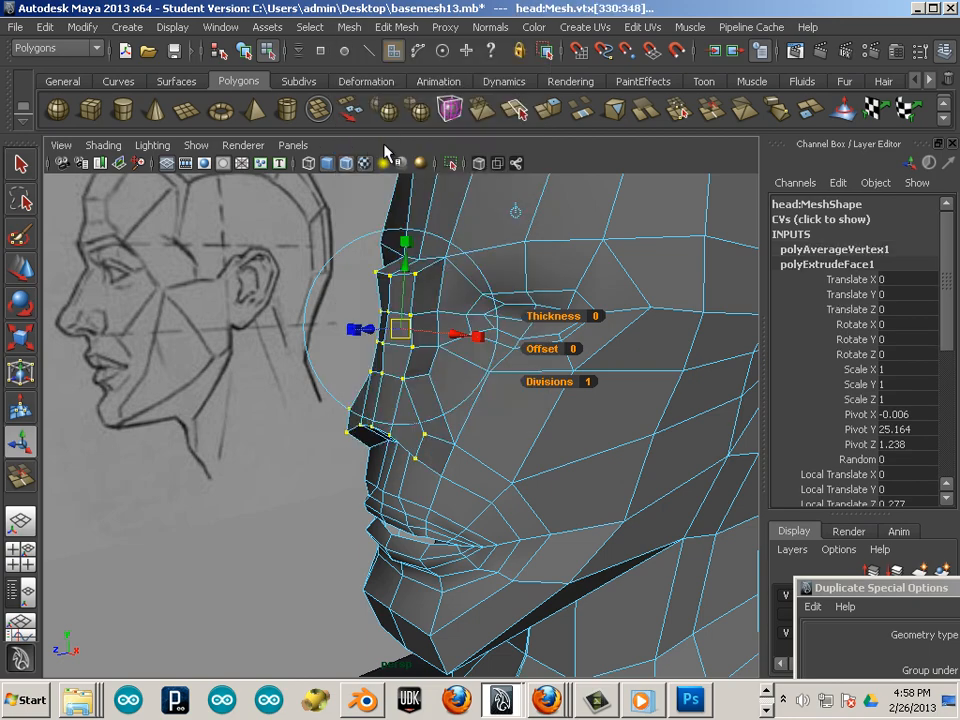
key(g)
key(g)
Push the upper rows of nose bridge vertices back toward the face, from between the brows to below the eye line
alt+drag(372, 366, 268, 327)
click(198, 309)
alt+drag(200, 312, 383, 298)
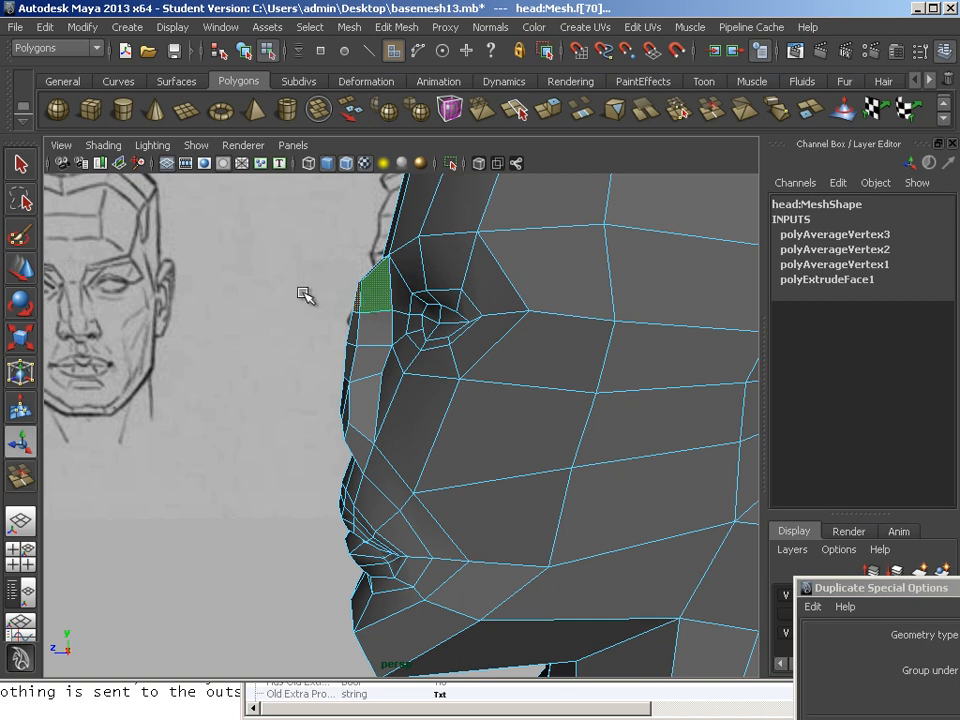
key(F9)
drag(296, 251, 348, 301)
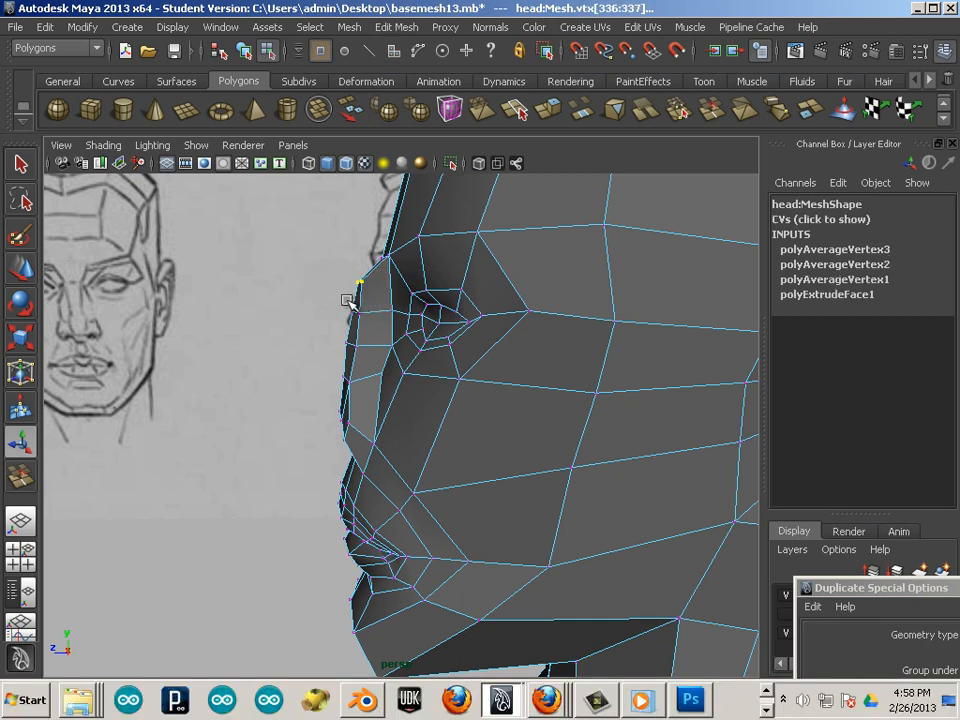
click(20, 265)
drag(291, 279, 372, 321)
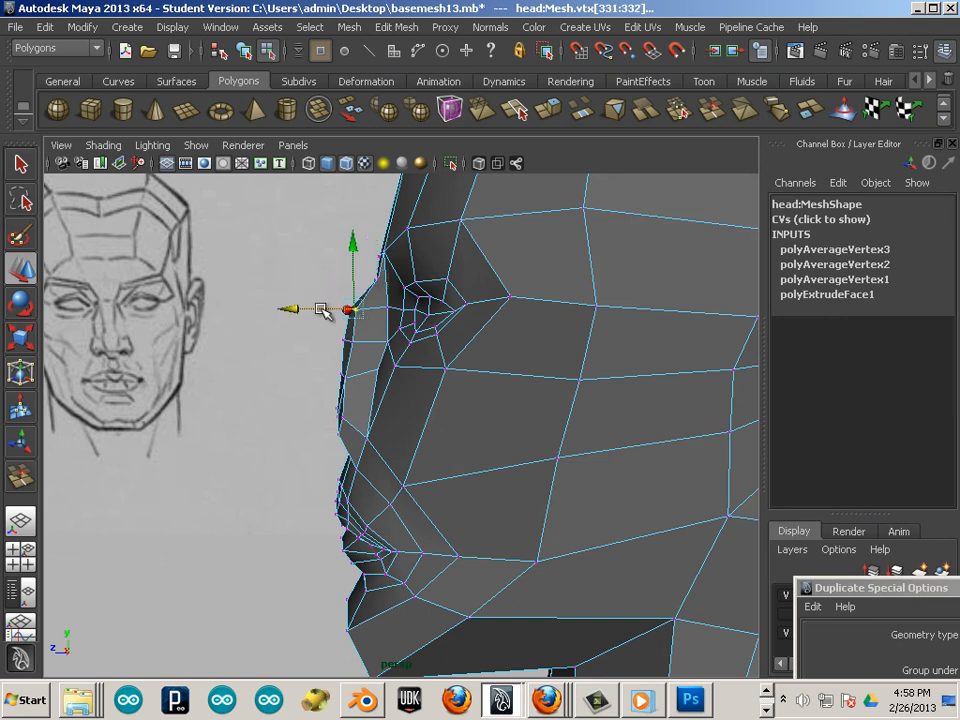
drag(300, 313, 319, 313)
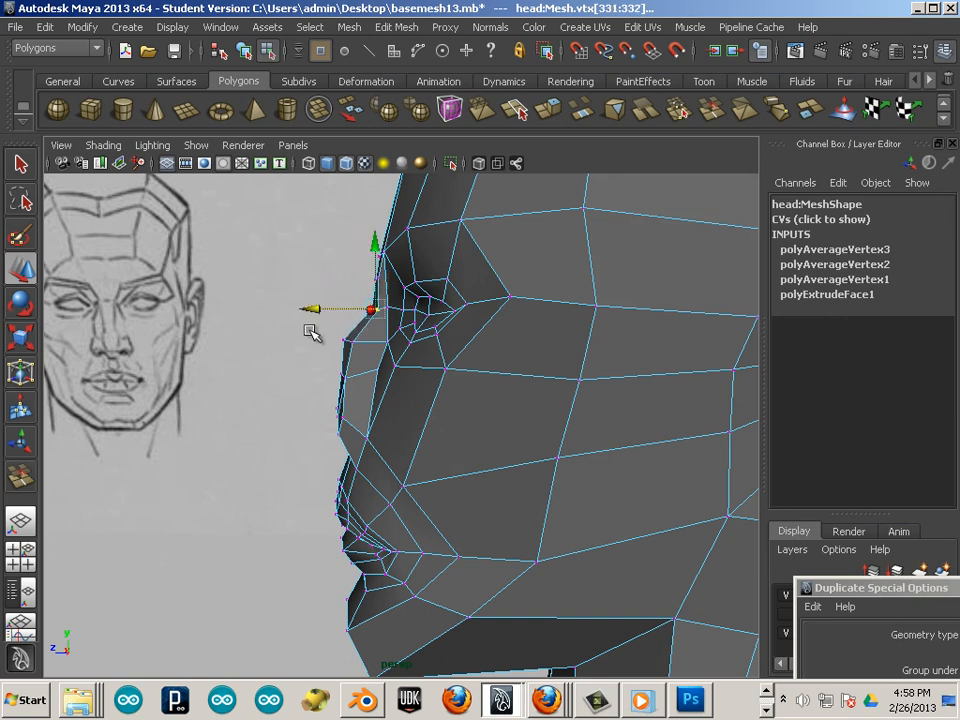
drag(361, 349, 363, 350)
mouse_move(290, 341)
mouse_down()
mouse_move(315, 341)
mouse_move(305, 341)
mouse_up()
In the side view, pull the lower nose vertices forward and slightly down, ending just inside the reference nose outline
alt+drag(261, 369, 251, 327)
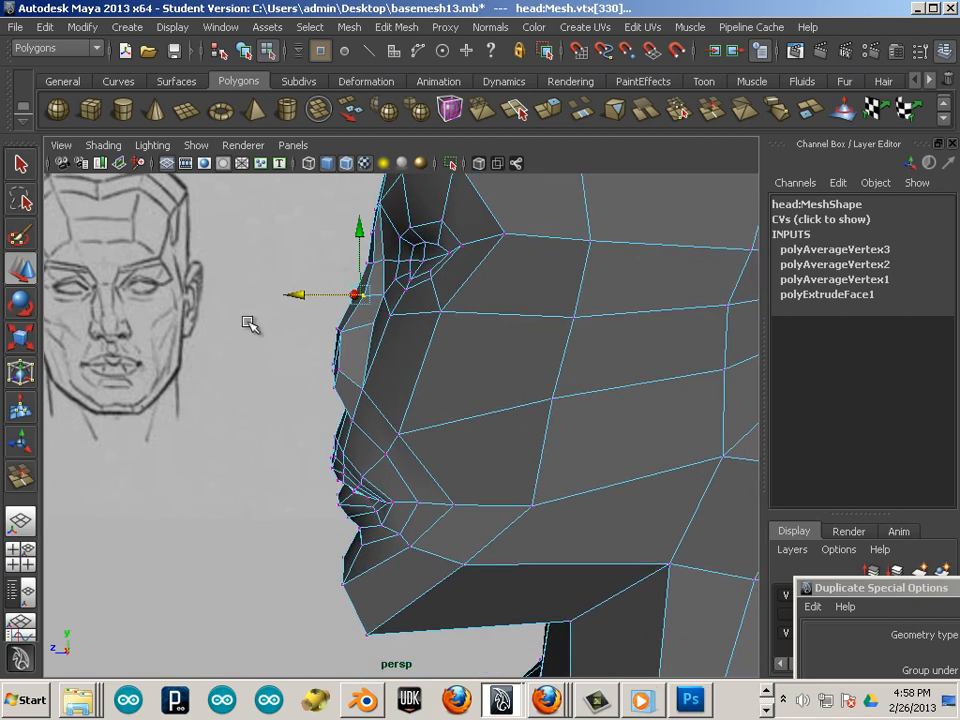
key(space)
key(space)
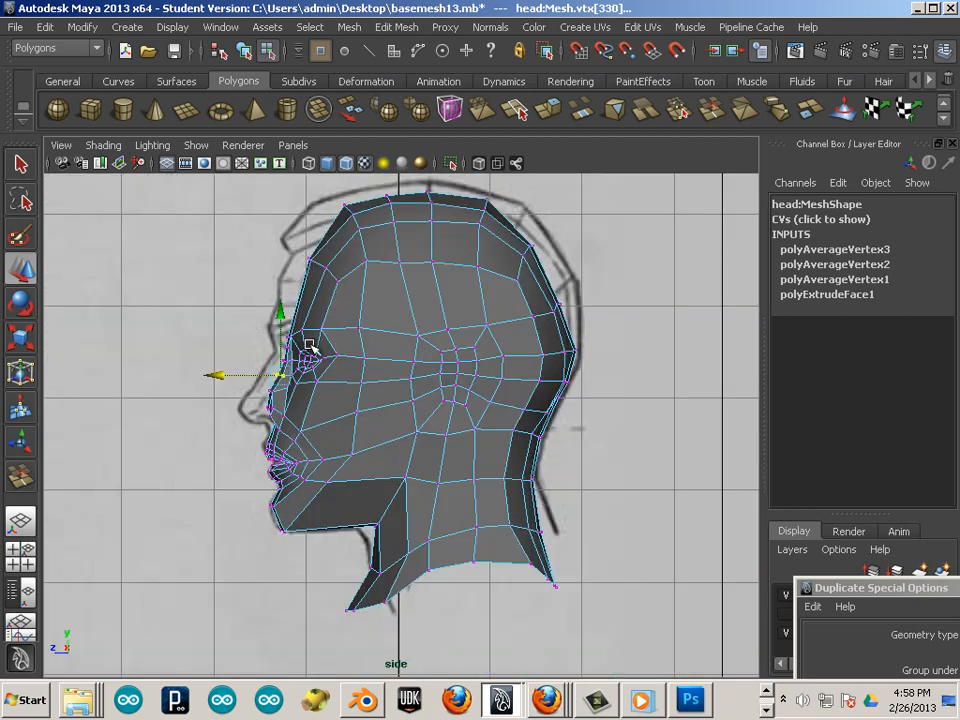
alt+middle_drag(309, 345, 403, 342)
alt+right_drag(403, 345, 508, 470)
alt+middle_drag(508, 470, 600, 566)
alt+right_drag(500, 480, 561, 511)
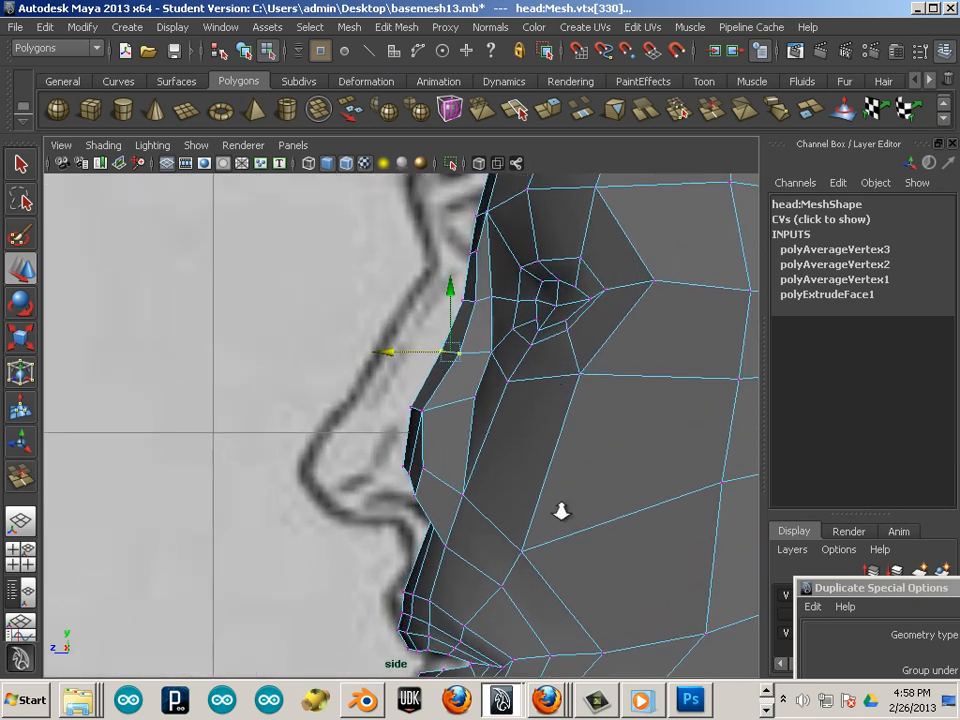
drag(326, 381, 427, 513)
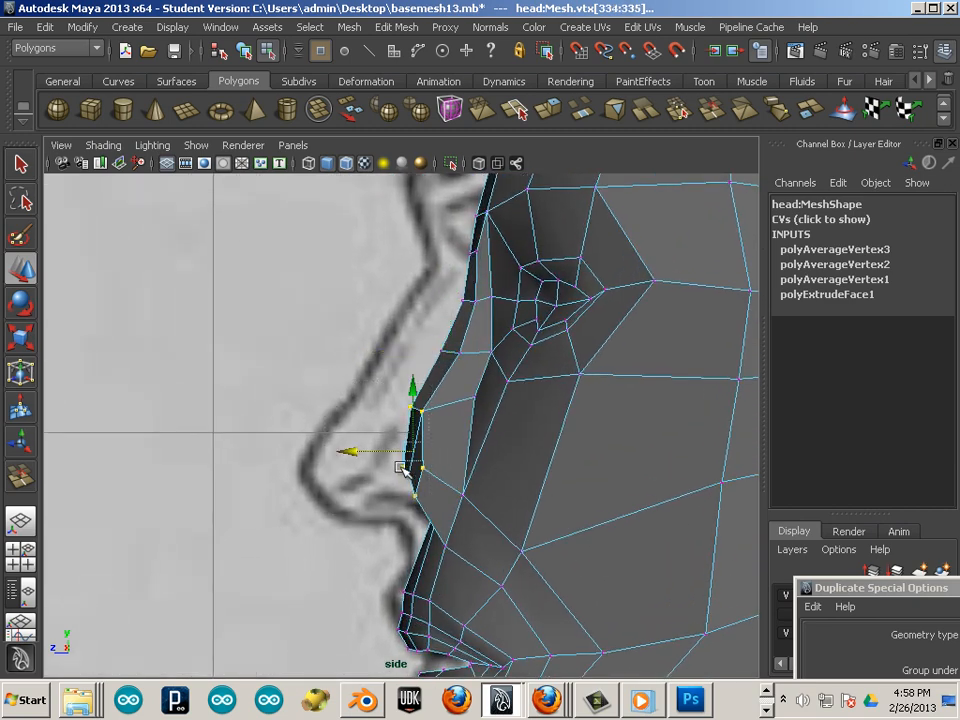
drag(347, 452, 253, 448)
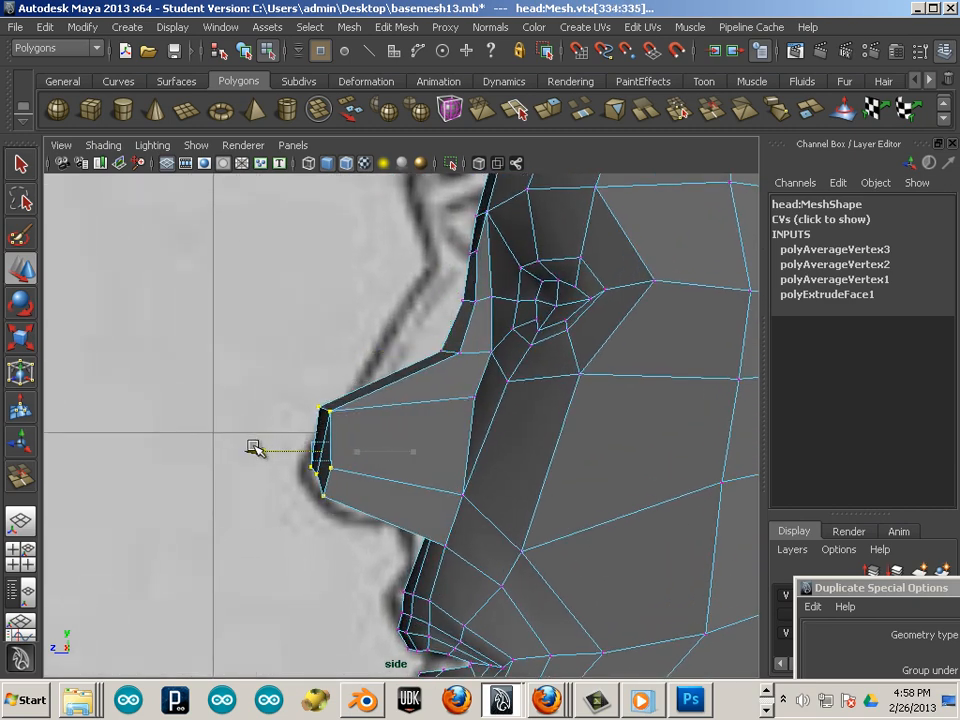
drag(325, 389, 326, 403)
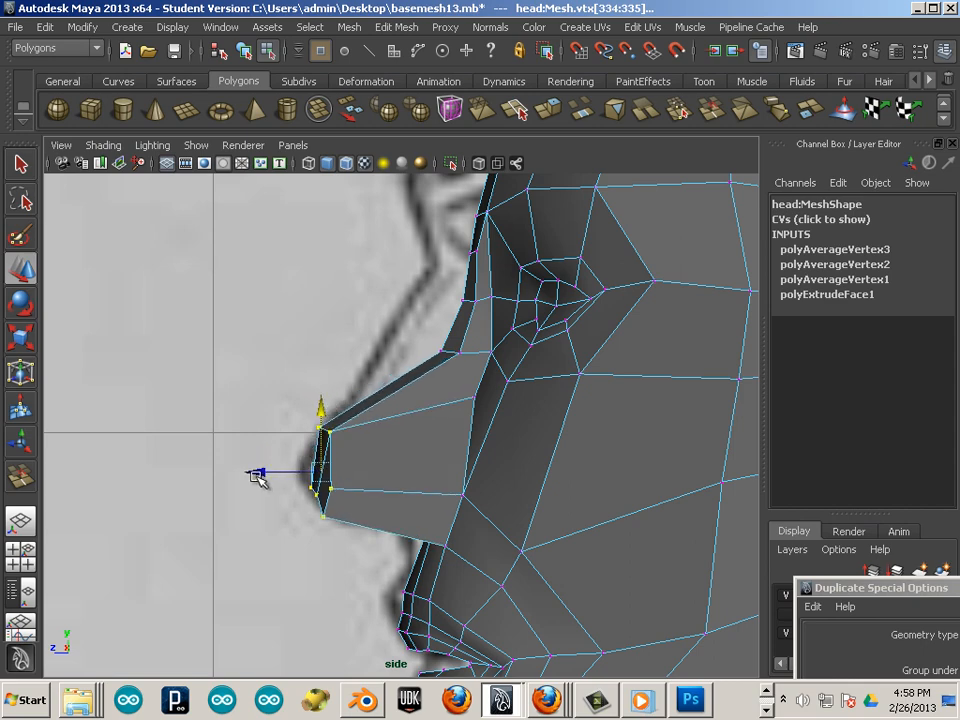
drag(257, 476, 290, 473)
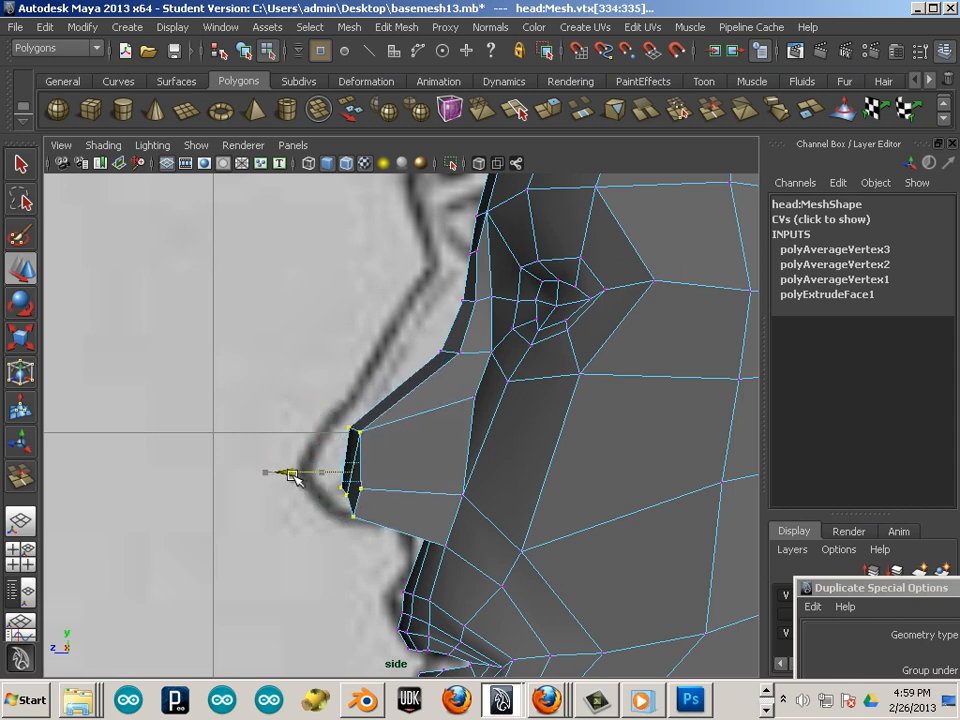
Move the two bridge vertex rows above the nose tip forward to follow the slope of the reference profile
drag(407, 322, 420, 353)
mouse_move(452, 280)
mouse_down()
mouse_move(477, 317)
mouse_move(460, 301)
mouse_up()
alt+middle_drag(357, 435, 324, 373)
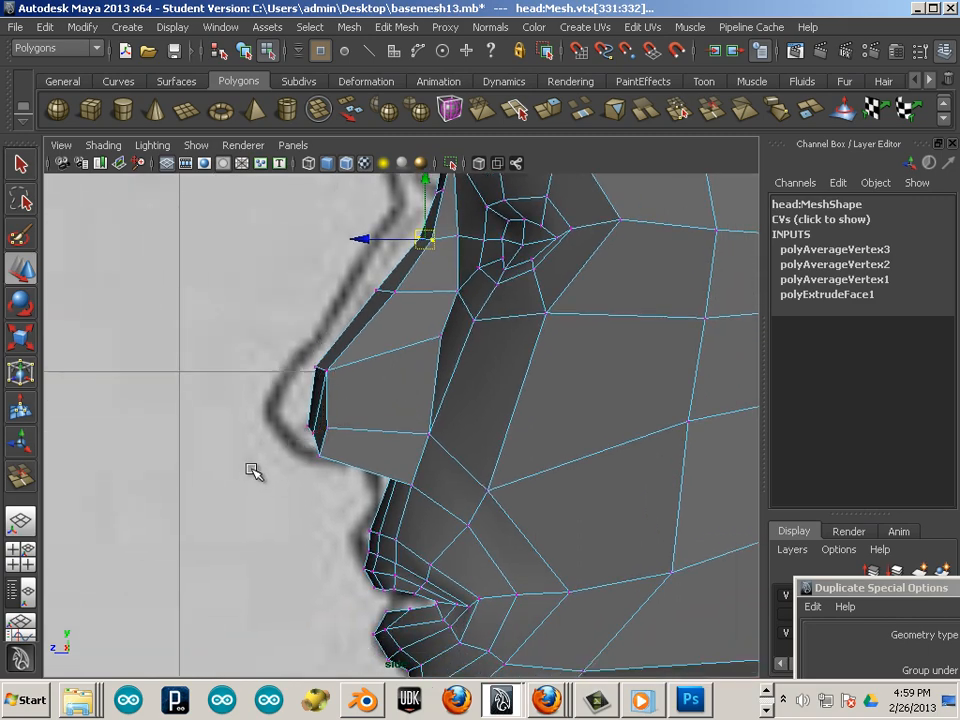
In the perspective view, try to lower the central edges where the underside of the nose meets the upper lip
key(space)
key(space)
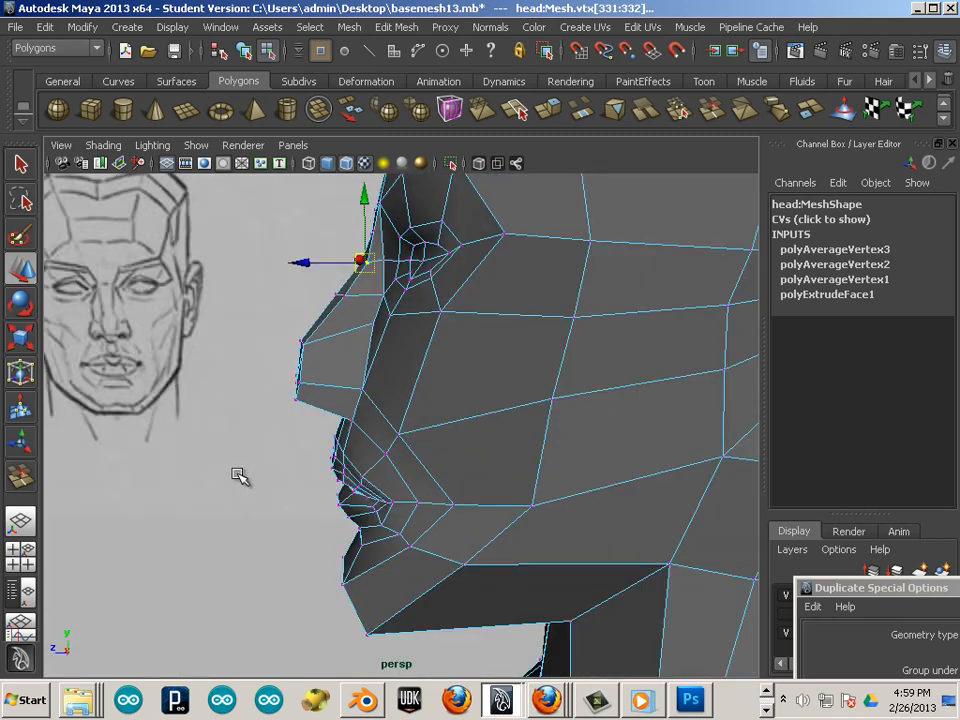
alt+drag(240, 475, 423, 380)
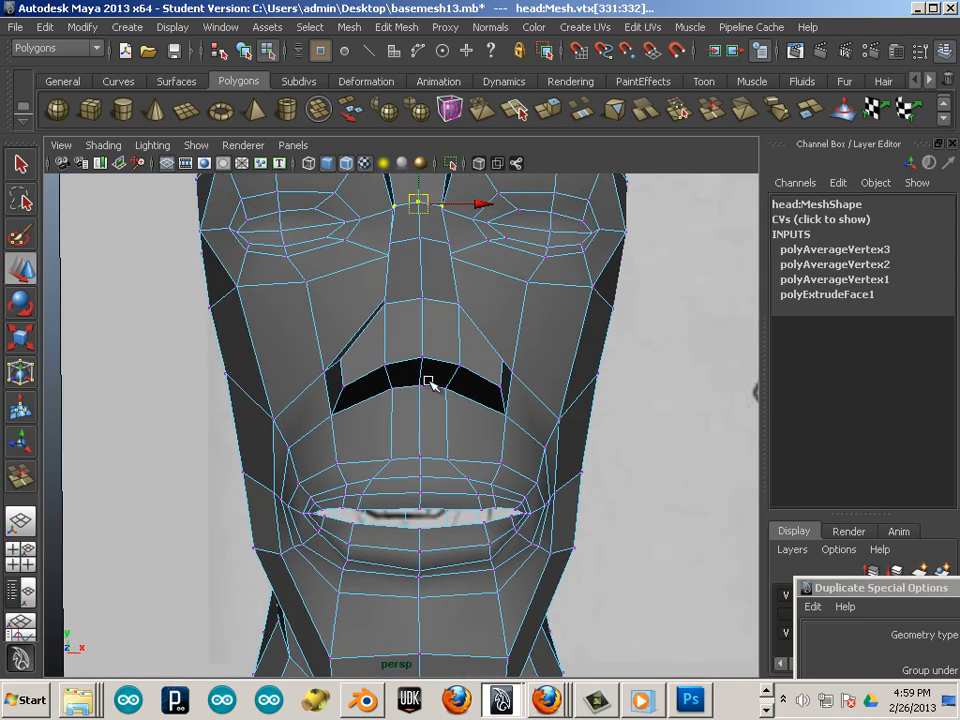
key(F10)
click(436, 388)
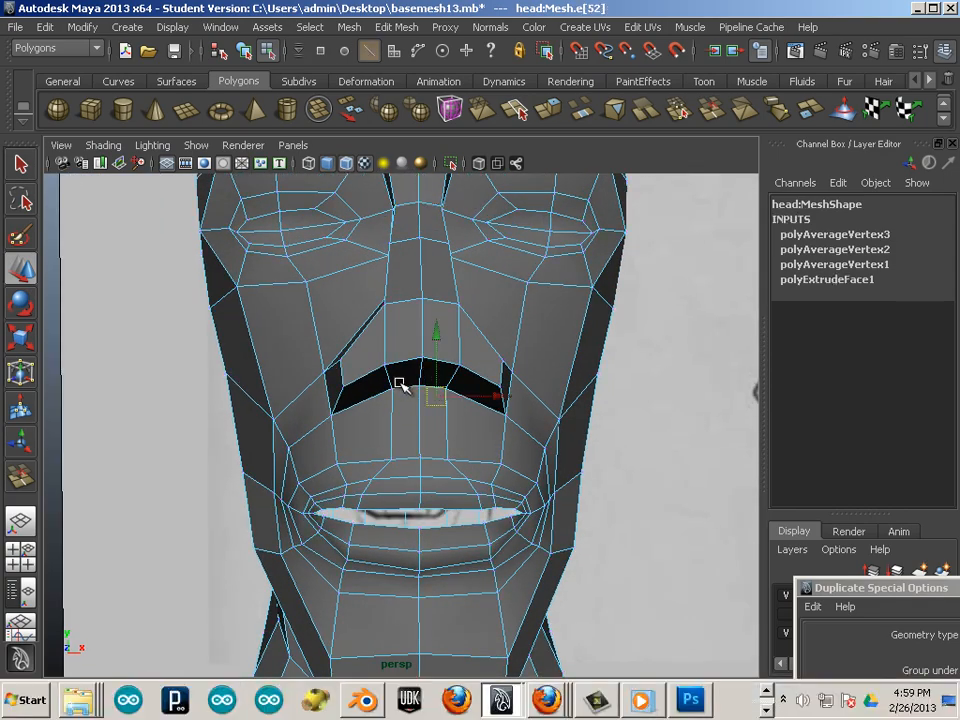
shift+click(402, 386)
mouse_move(422, 333)
mouse_down()
mouse_move(420, 345)
mouse_move(421, 336)
mouse_up()
scroll(439, 421, up, 3)
scroll(440, 425, down, 2)
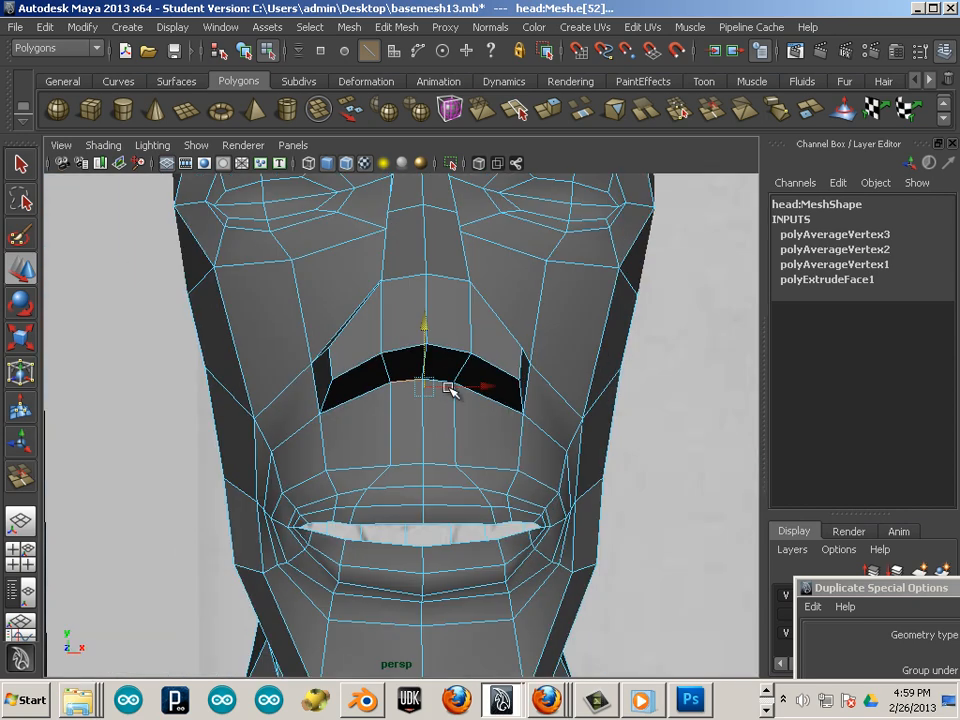
click(436, 391)
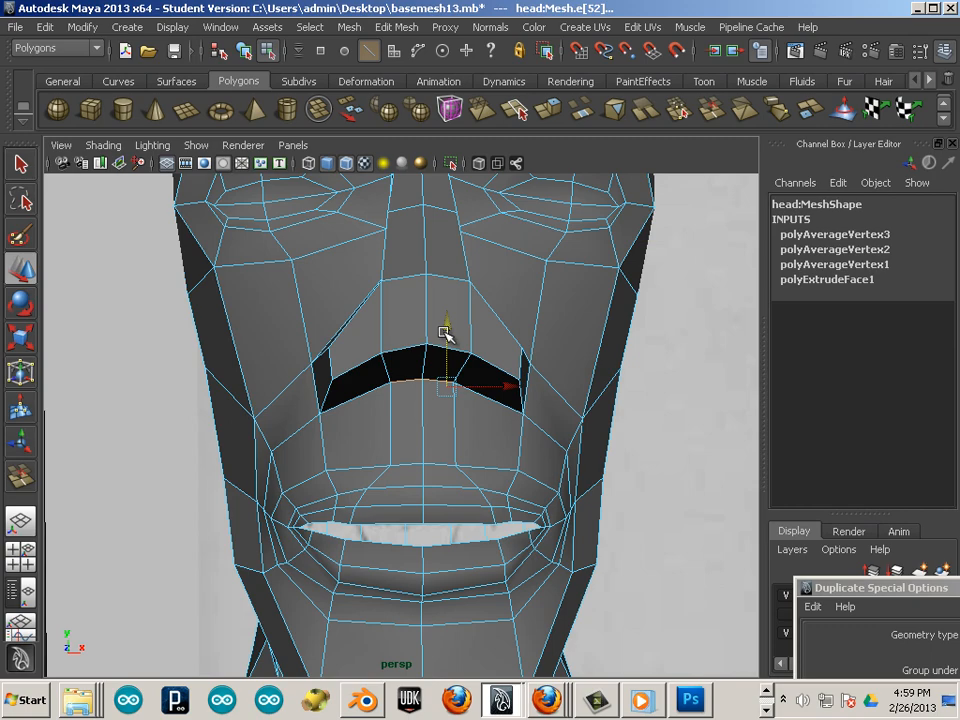
scroll(468, 361, down, 5)
alt+drag(668, 464, 449, 480)
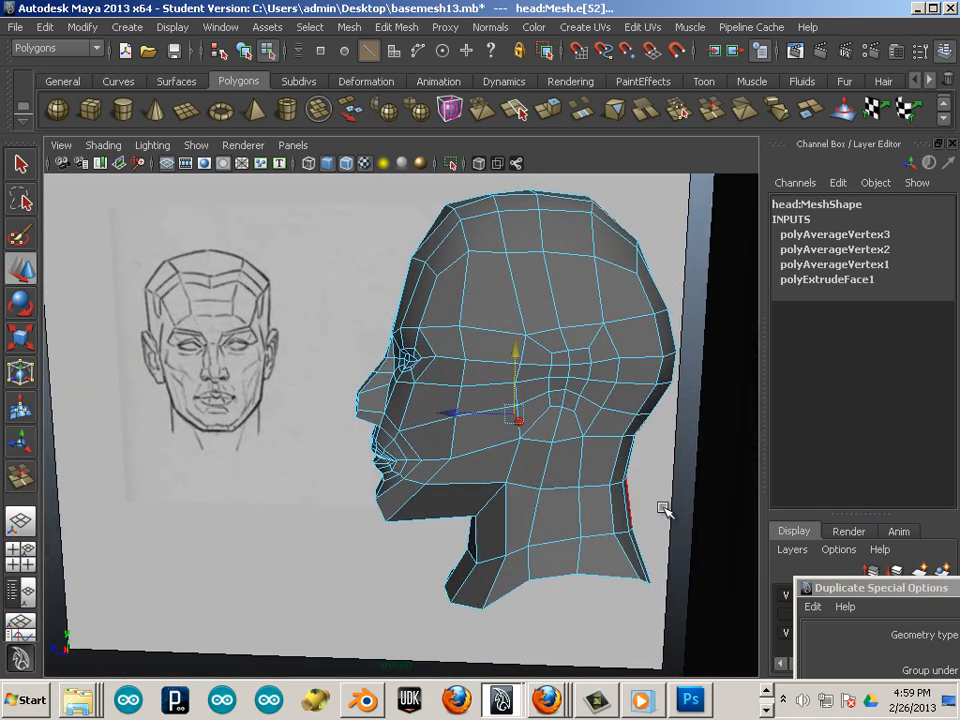
drag(617, 401, 567, 304)
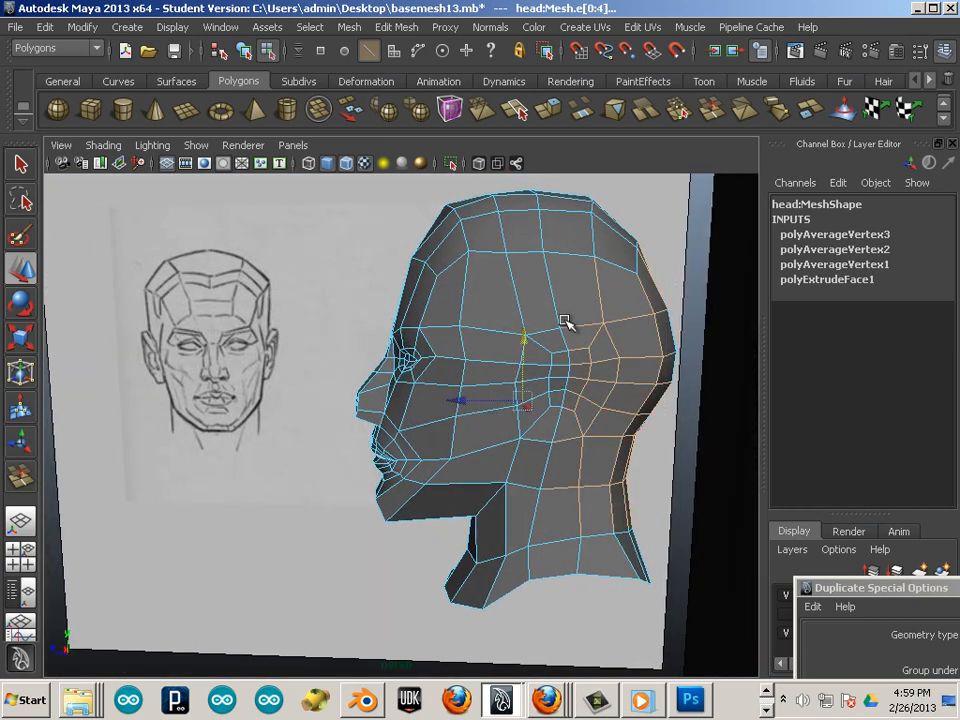
click(541, 463)
Lower the three central vertices where the underside of the nose meets the upper lip
alt+drag(345, 450, 421, 431)
scroll(461, 465, up, 5)
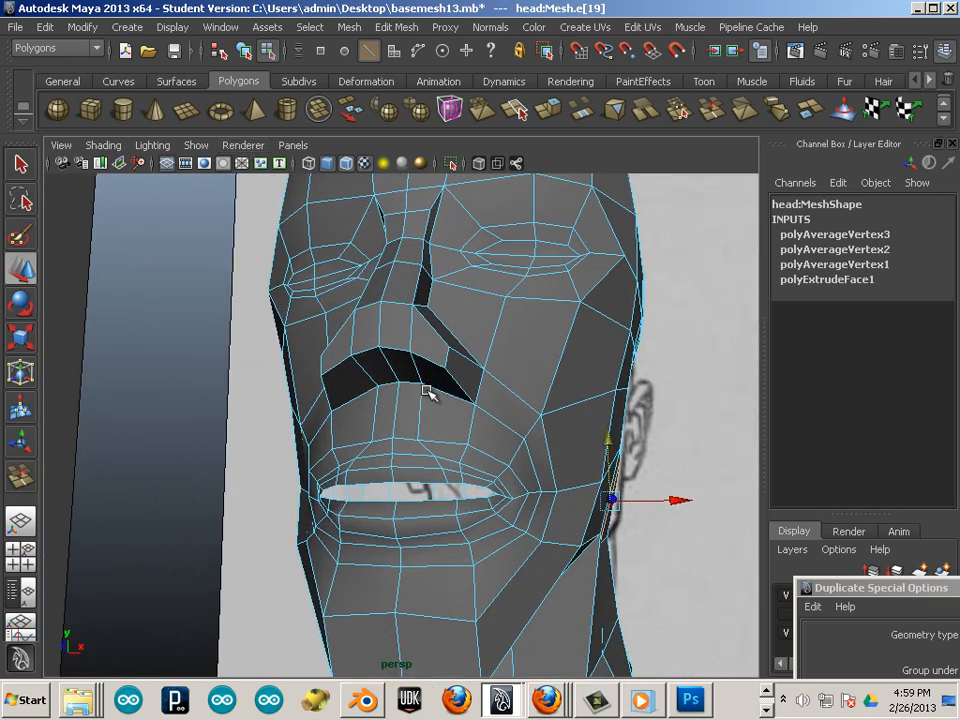
key(F9)
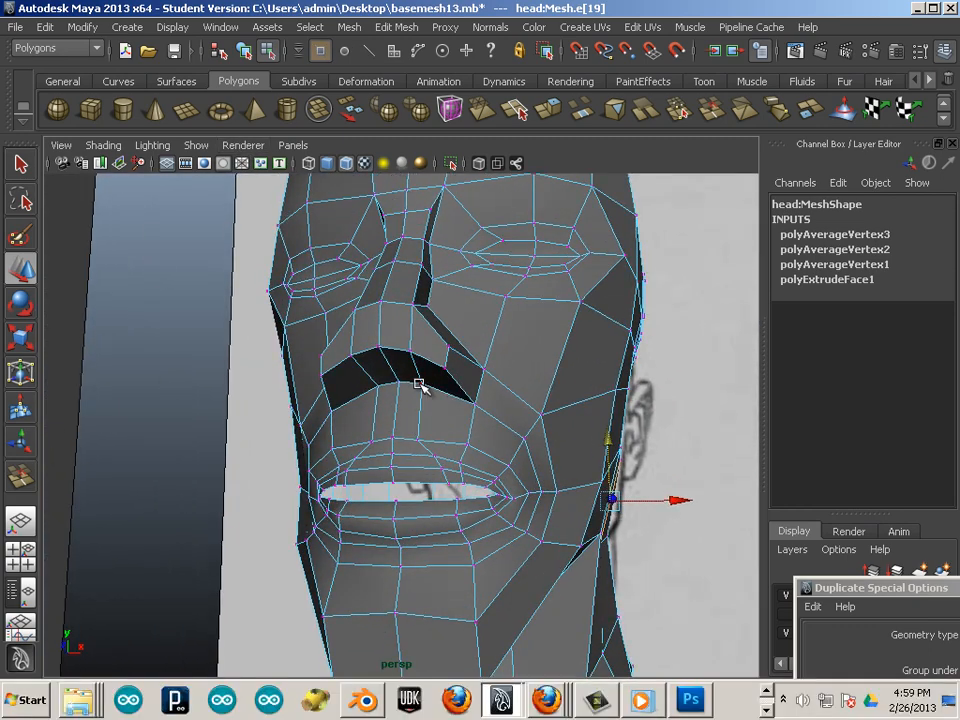
click(419, 383)
shift+click(381, 387)
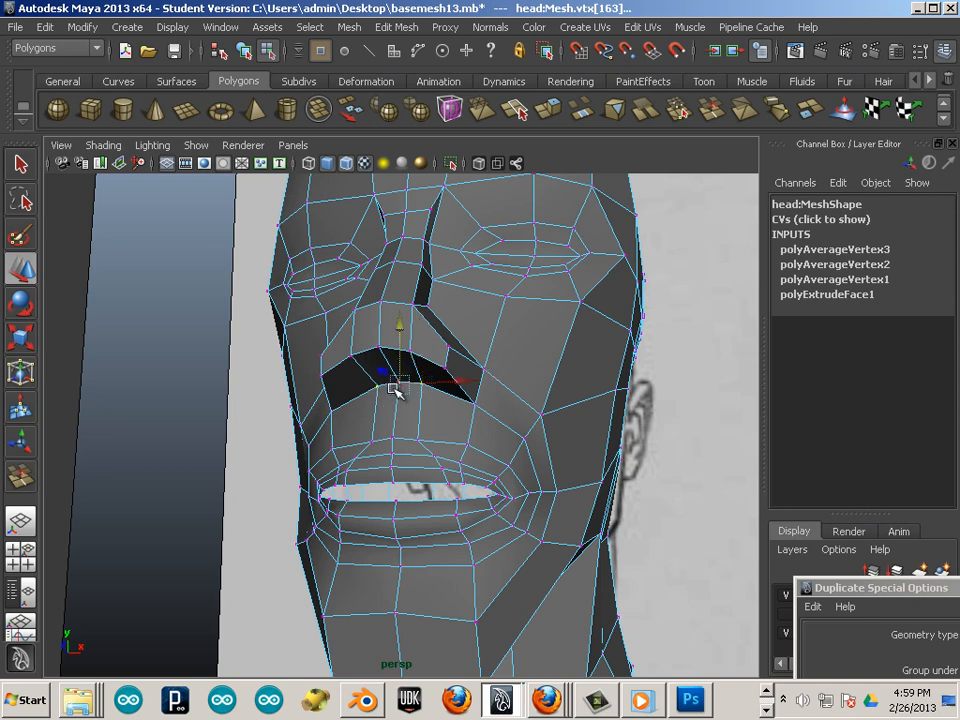
scroll(405, 401, up, 5)
scroll(404, 404, down, 3)
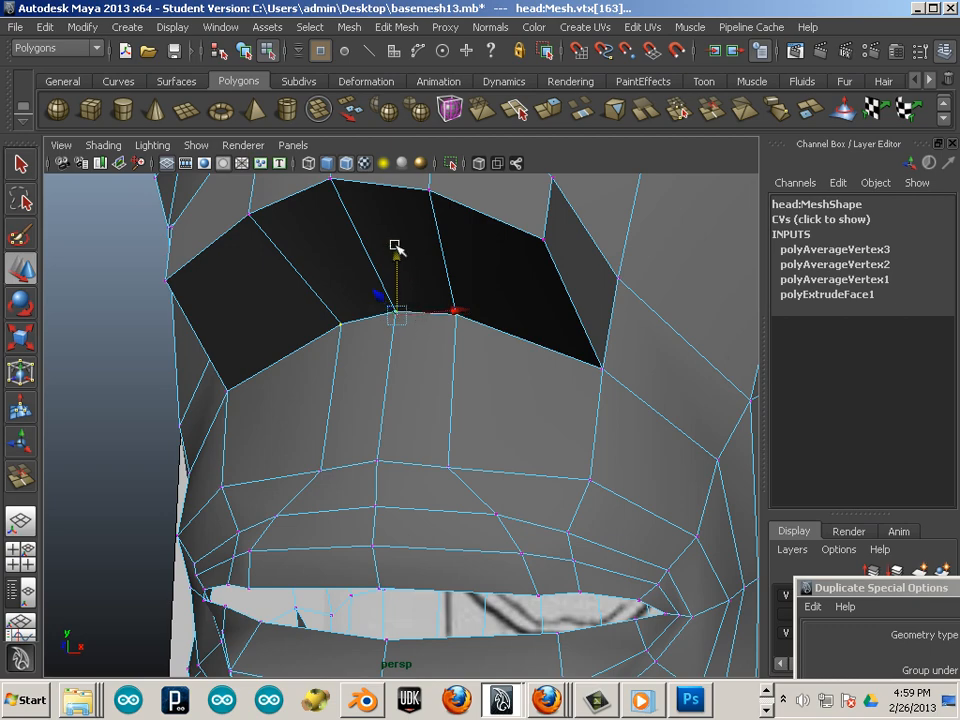
drag(396, 260, 379, 330)
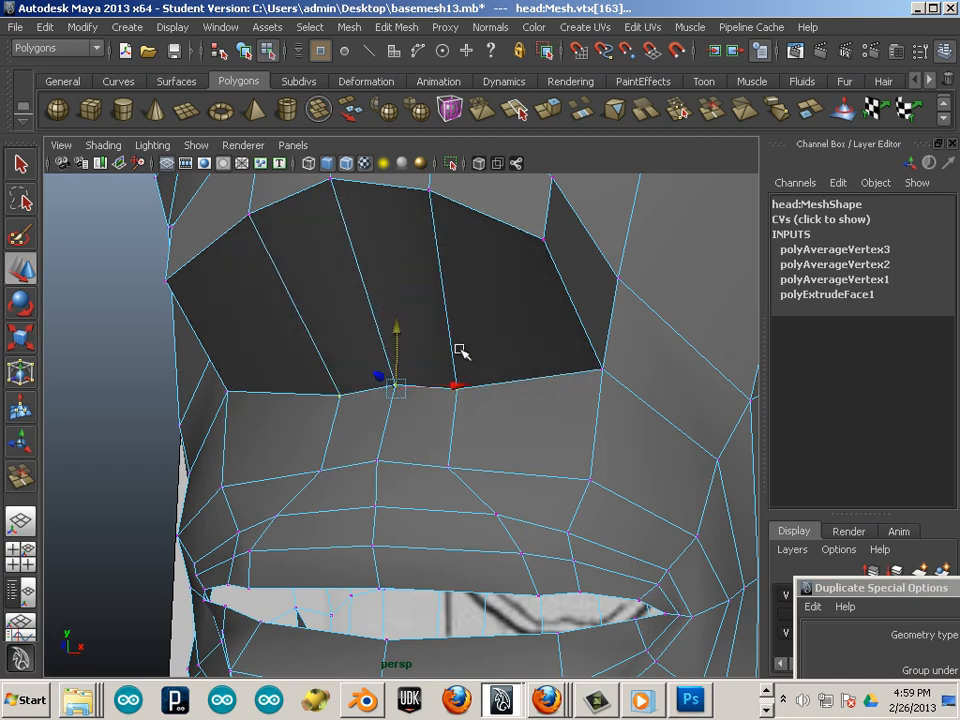
scroll(459, 350, down, 3)
alt+drag(459, 350, 480, 447)
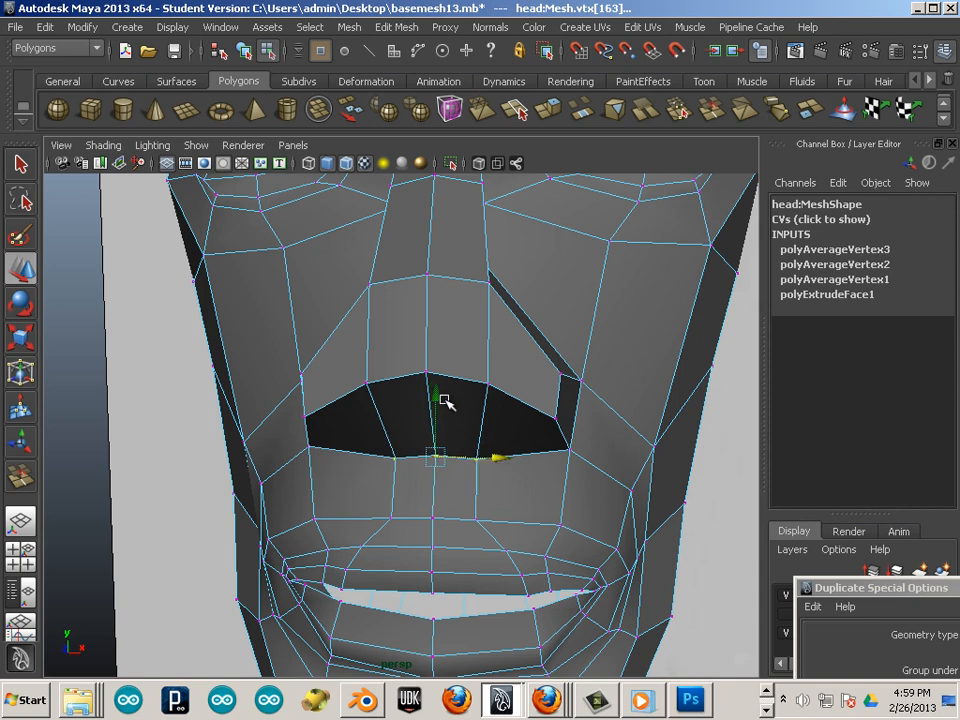
drag(440, 401, 432, 417)
Lower the three central vertices along the lower front edge of the nose
click(486, 383)
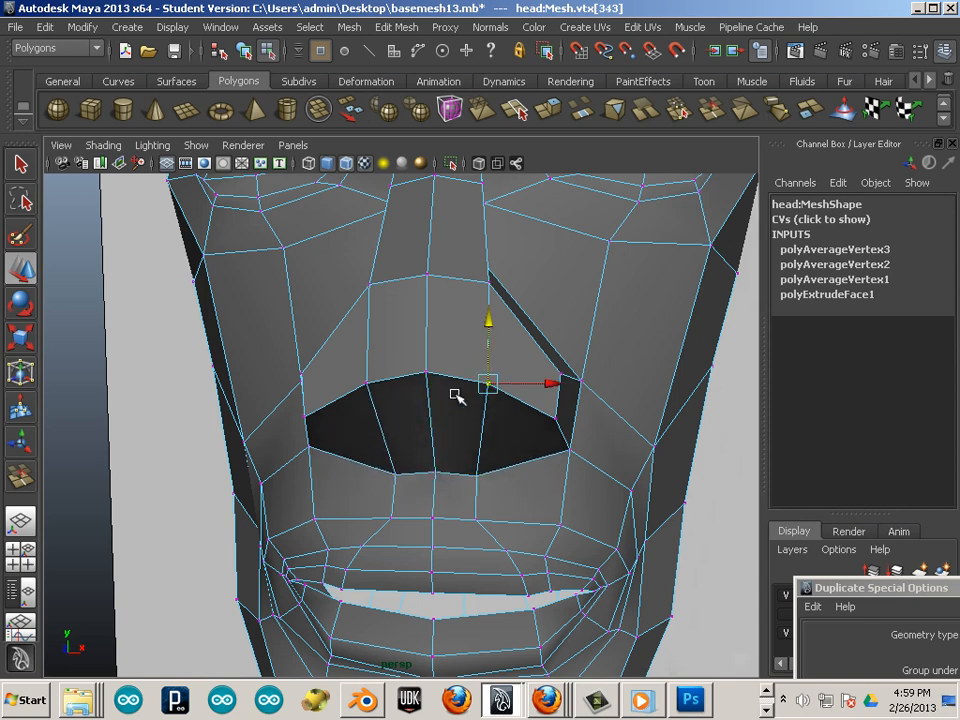
click(370, 384)
shift+click(366, 383)
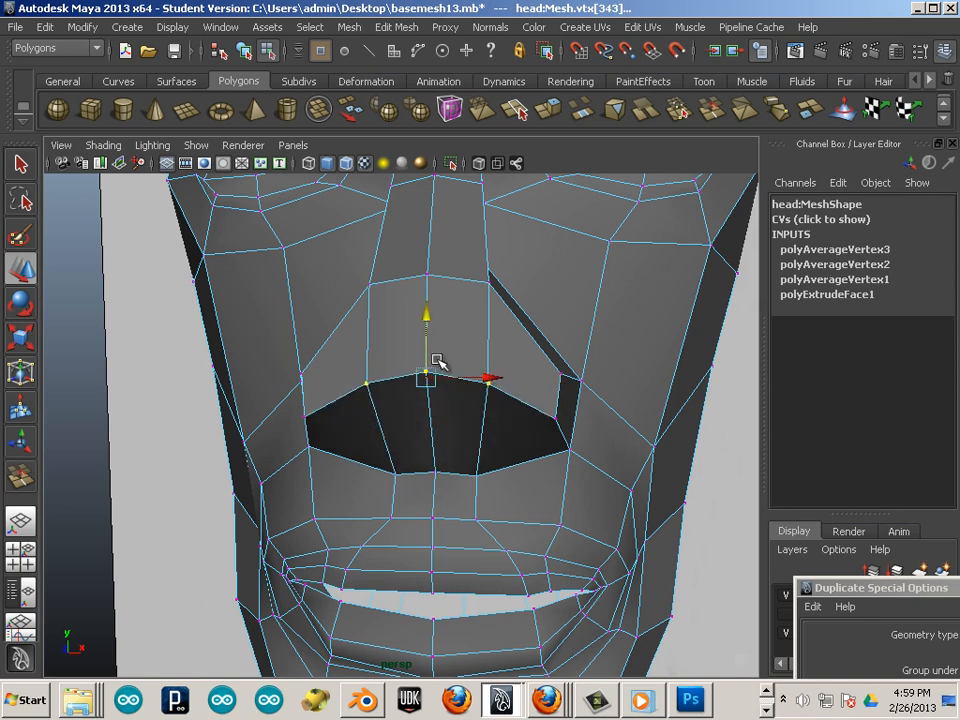
drag(426, 318, 420, 382)
alt+middle_drag(418, 380, 394, 312)
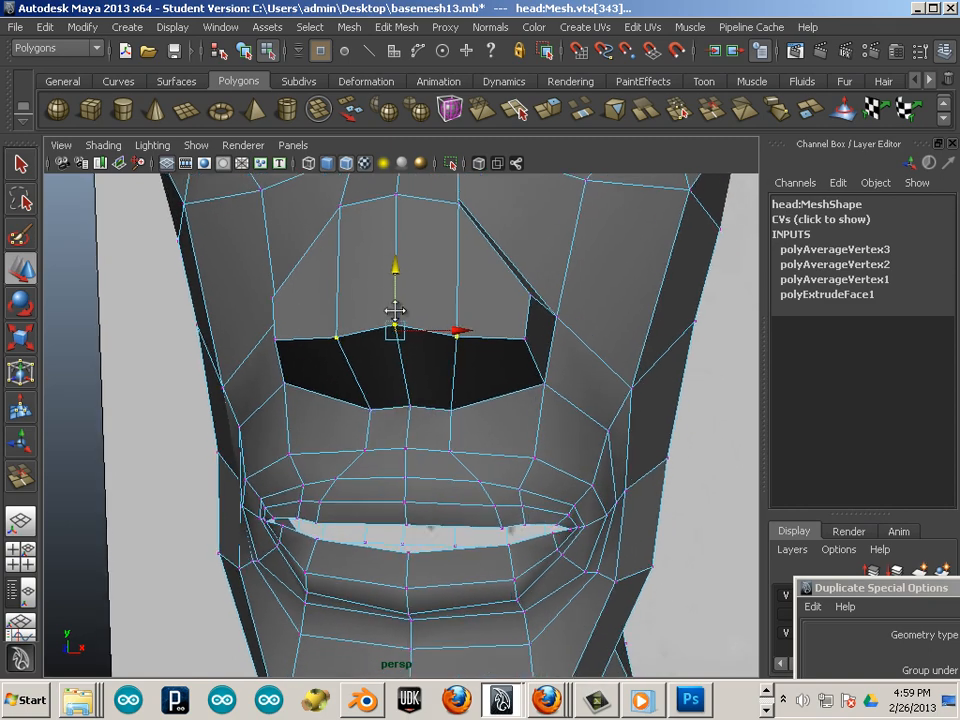
alt+drag(390, 311, 396, 314)
Extrude the two outer faces on the underside of the nose and scale them inward to outline the nostrils
key(F11)
click(505, 347)
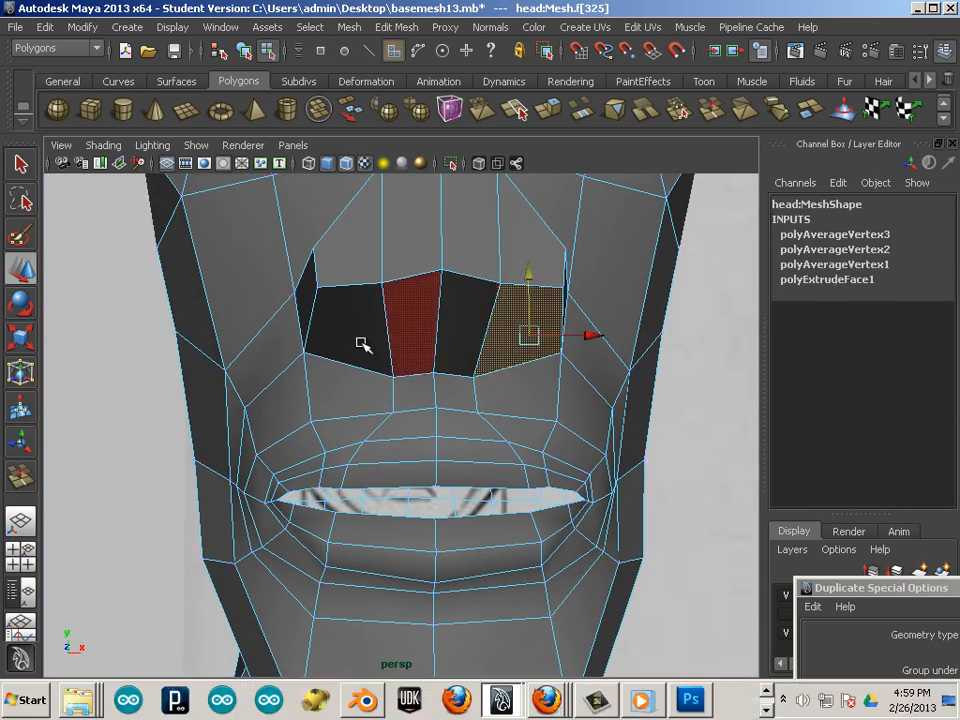
shift+click(361, 352)
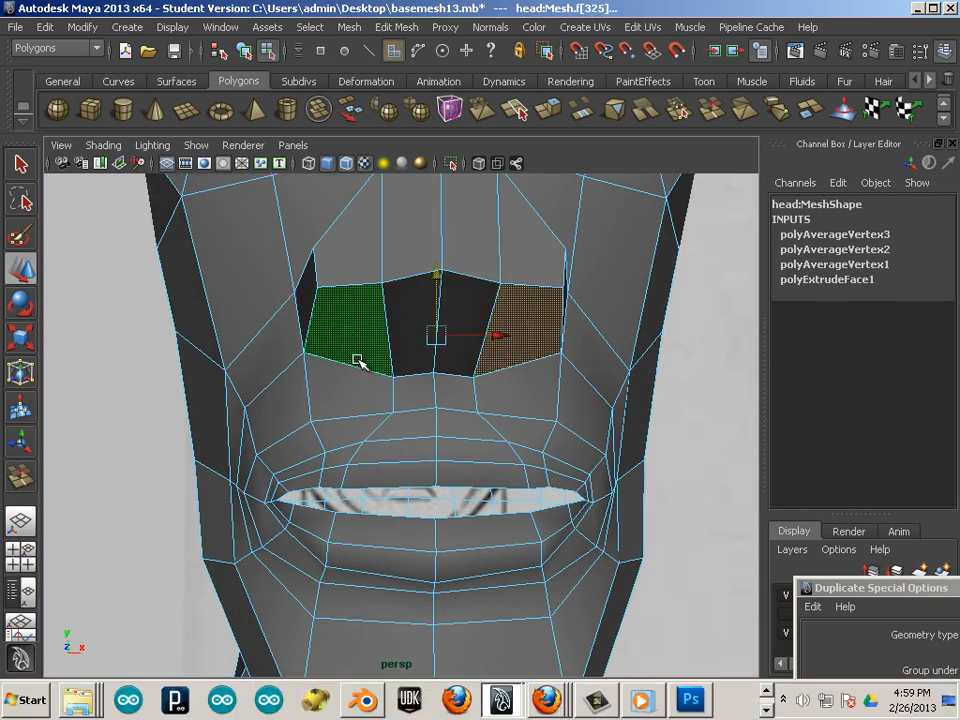
key(ctrl+e)
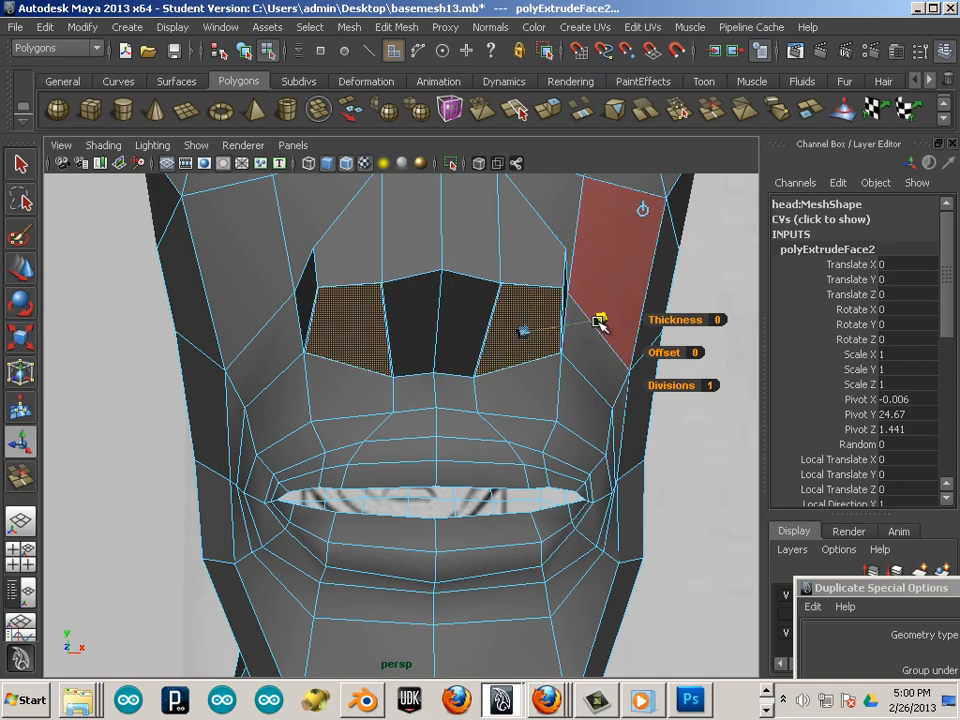
drag(597, 321, 571, 325)
drag(537, 280, 529, 299)
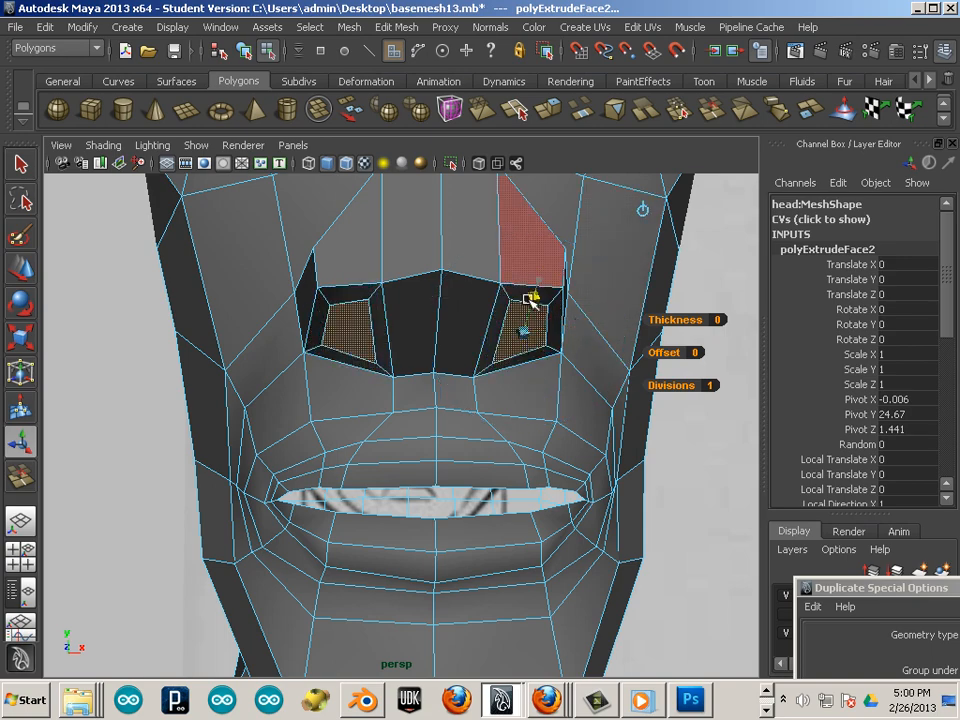
Extrude the inset nostril faces again and push them up into the nose, to a local Z translation of -0.179
alt+drag(580, 326, 524, 370)
key(ctrl+e)
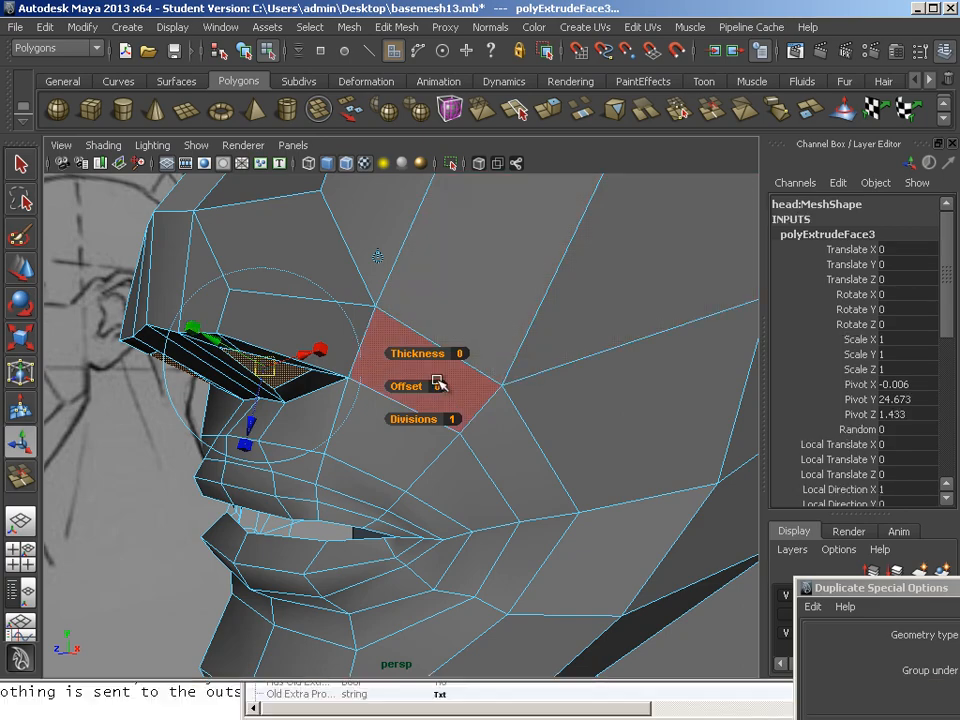
drag(252, 423, 281, 347)
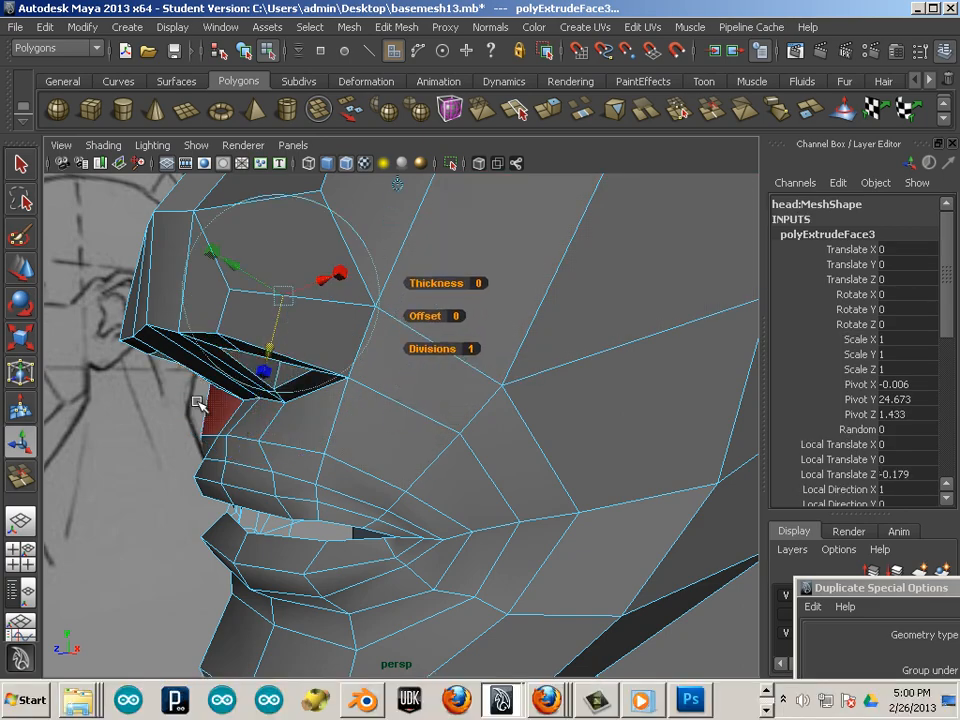
alt+drag(199, 402, 347, 370)
key(F8)
alt+drag(390, 332, 470, 488)
In a wireframe side view, move the rear vertices at the base of the nose up and back toward the face
key(space)
key(space)
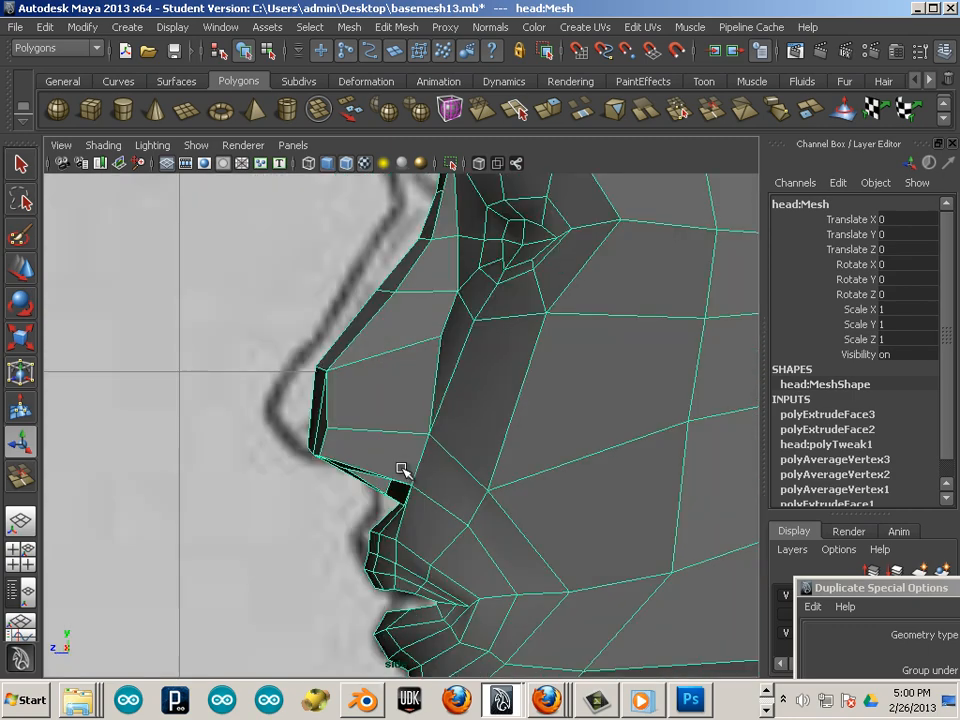
alt+middle_drag(405, 485, 386, 446)
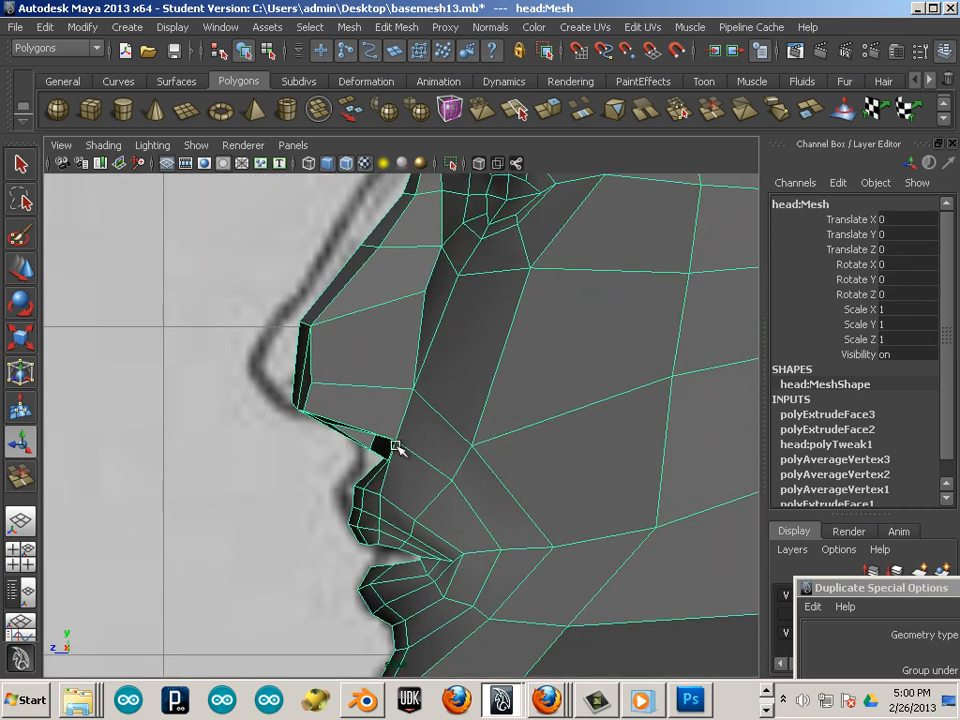
right_drag(365, 385, 323, 376)
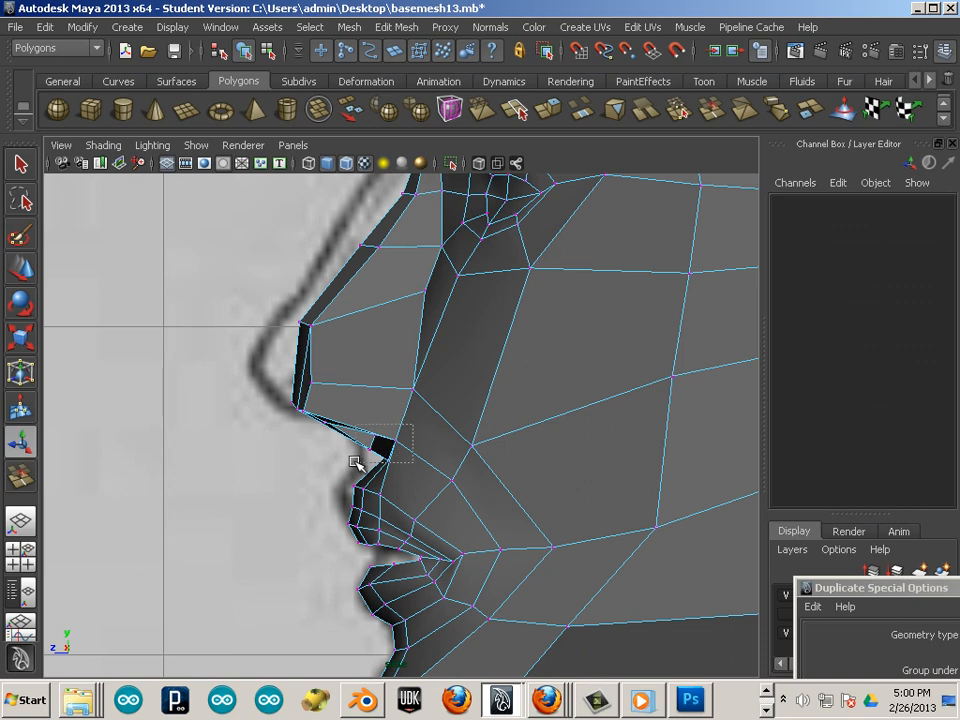
drag(355, 462, 355, 469)
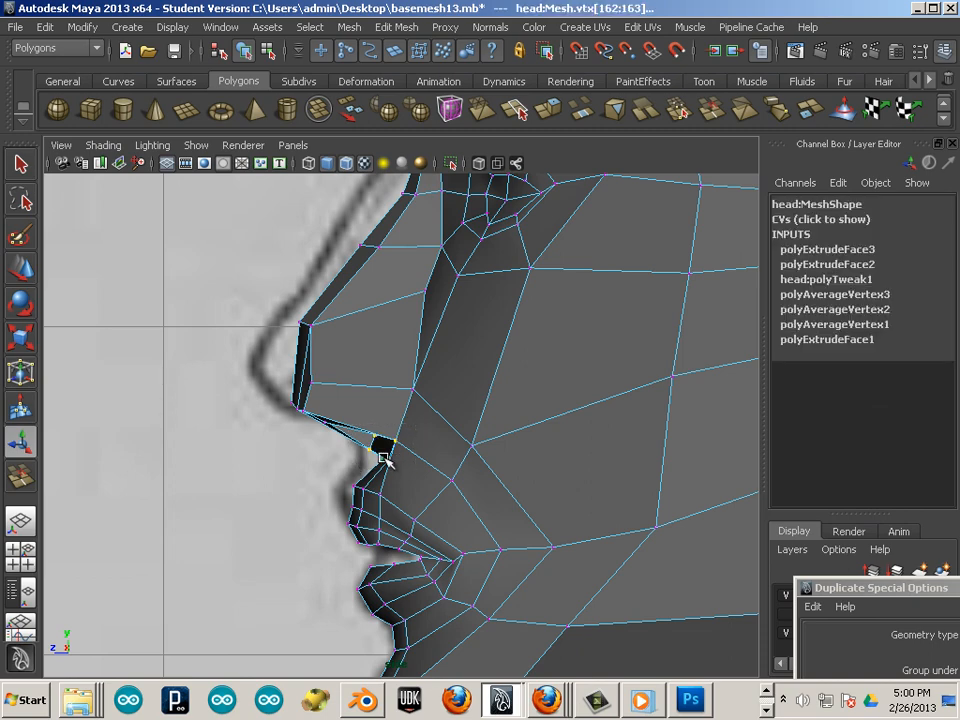
key(4)
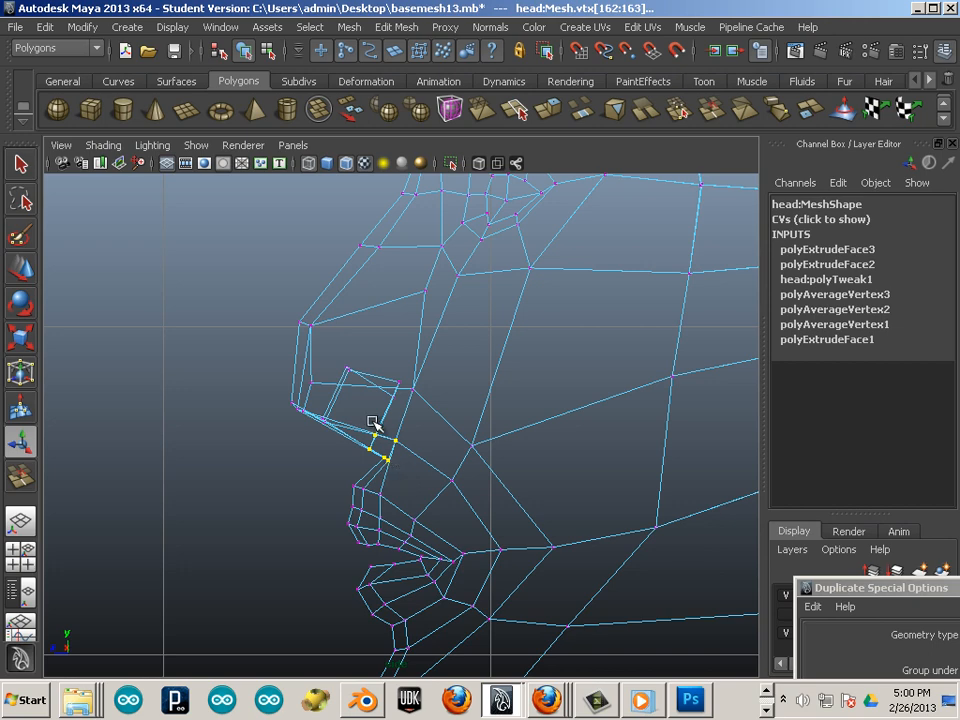
key(w)
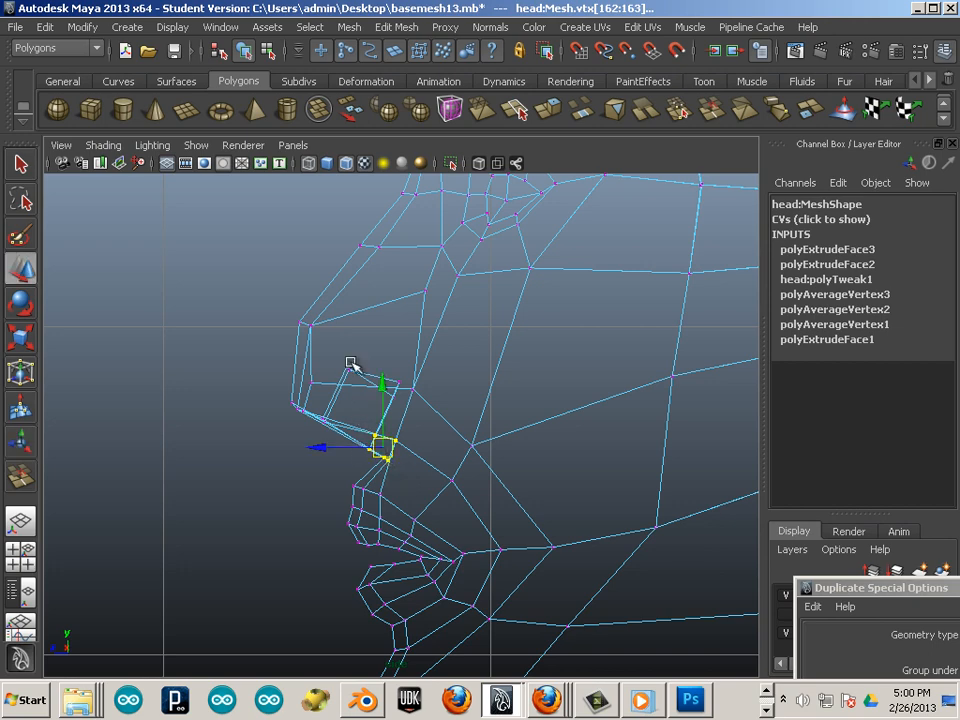
drag(387, 446, 398, 424)
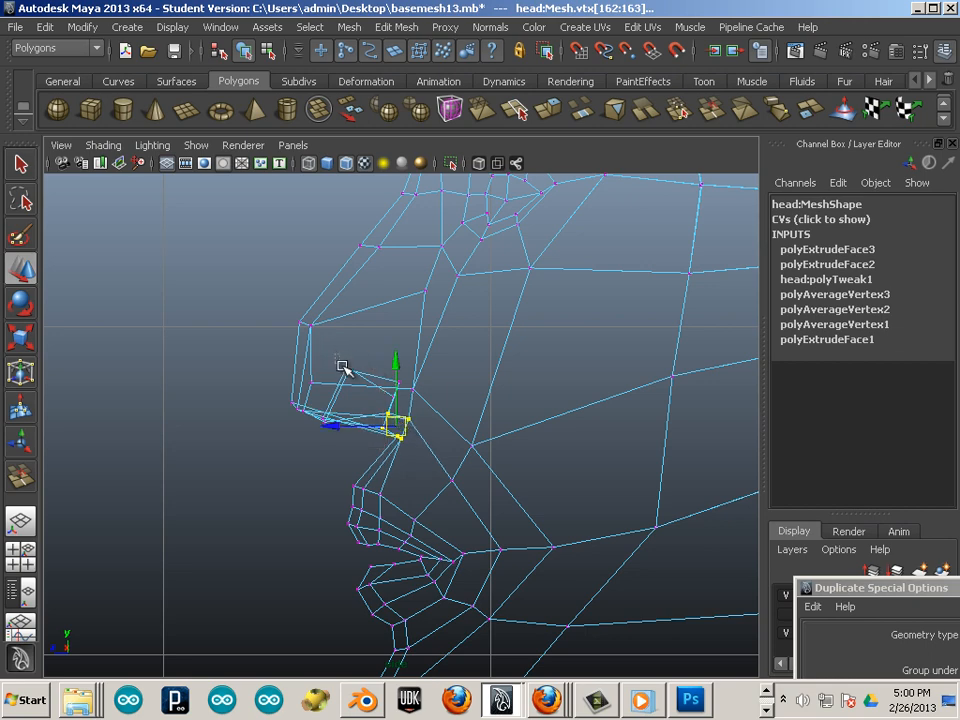
Shift the upper vertices of the nostril cavity up and forward, and raise the rear vertices where the nose meets the face
mouse_move(342, 366)
mouse_down()
mouse_move(362, 379)
mouse_move(340, 353)
mouse_up()
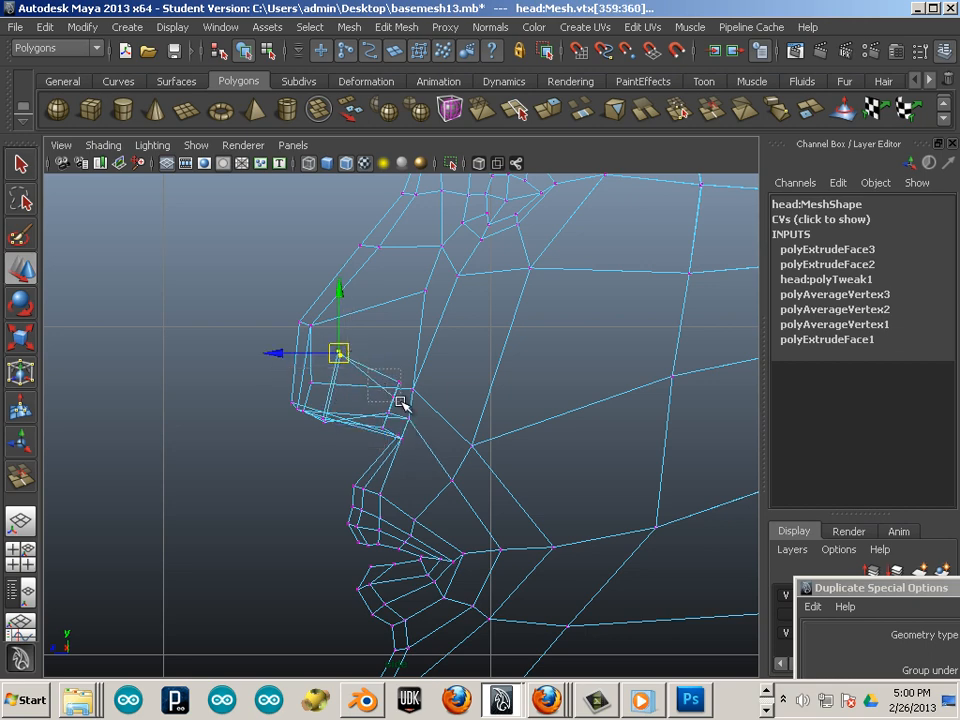
drag(400, 403, 396, 376)
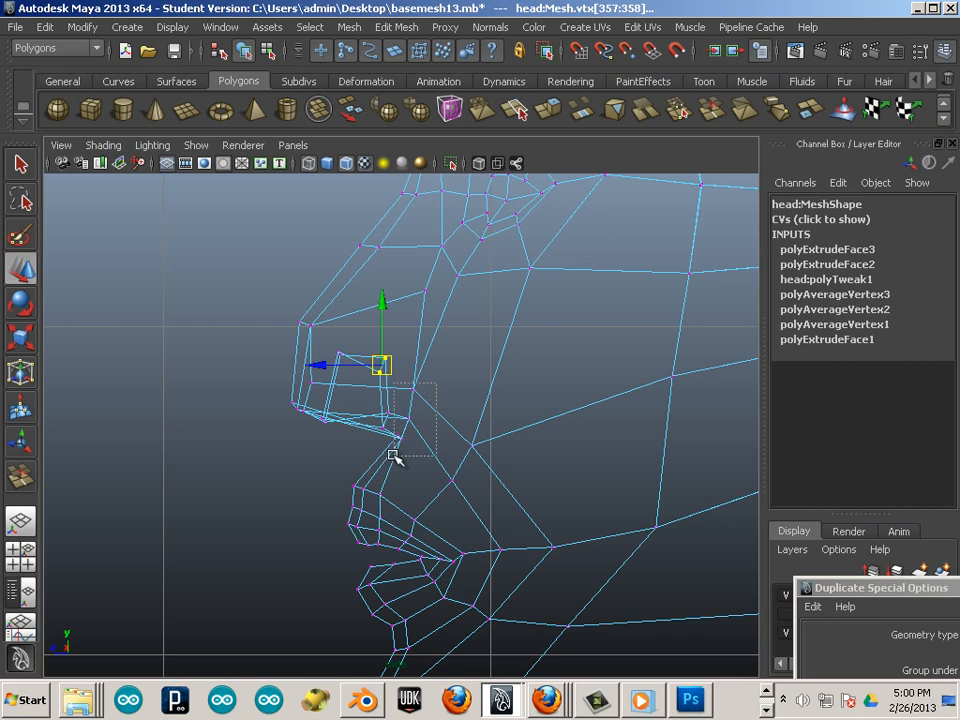
drag(393, 456, 410, 400)
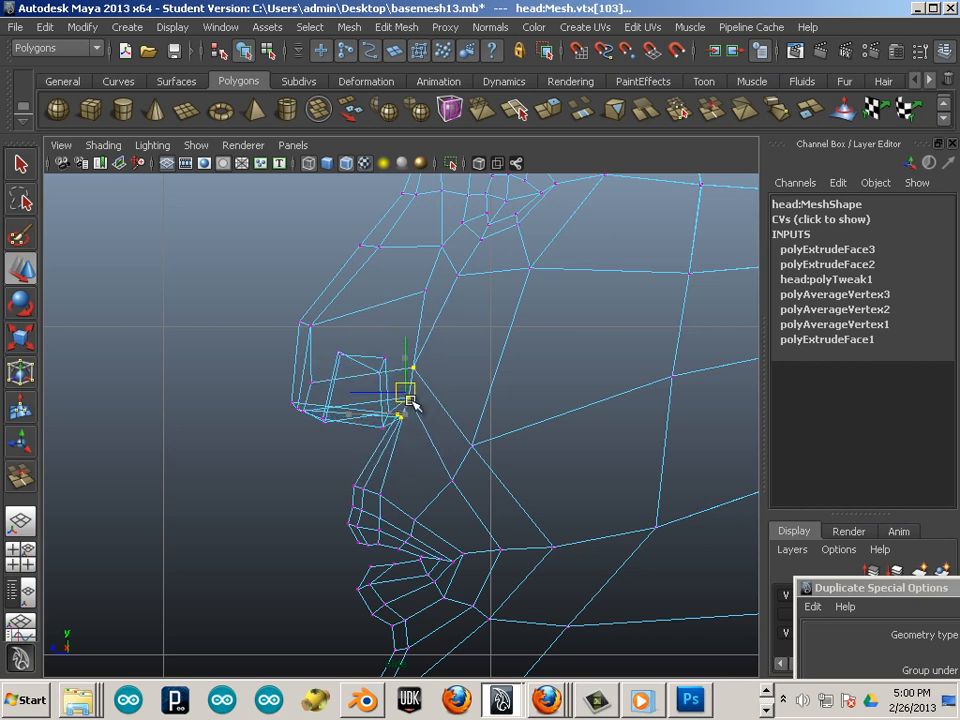
Raise the front and rear nostril rim vertices to level them with the underside of the nose
mouse_move(316, 409)
mouse_down()
mouse_move(329, 426)
mouse_move(324, 407)
mouse_up()
drag(384, 431, 387, 436)
drag(384, 432, 383, 415)
click(298, 431)
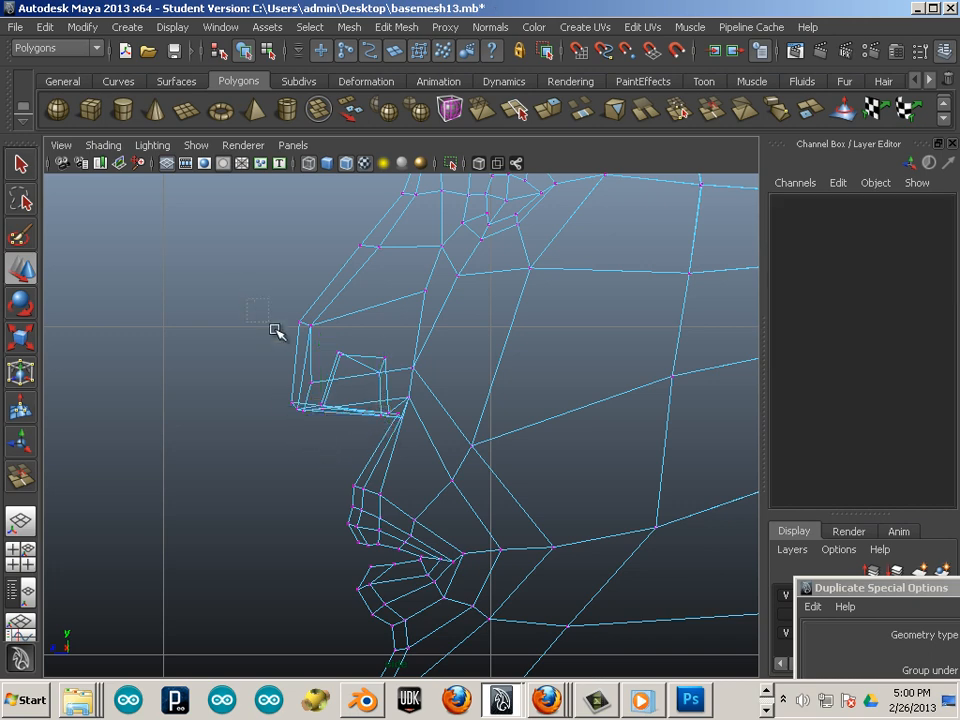
Move the upper nose tip vertices and the bridge row above them slightly down and back
drag(321, 354, 319, 329)
click(378, 246)
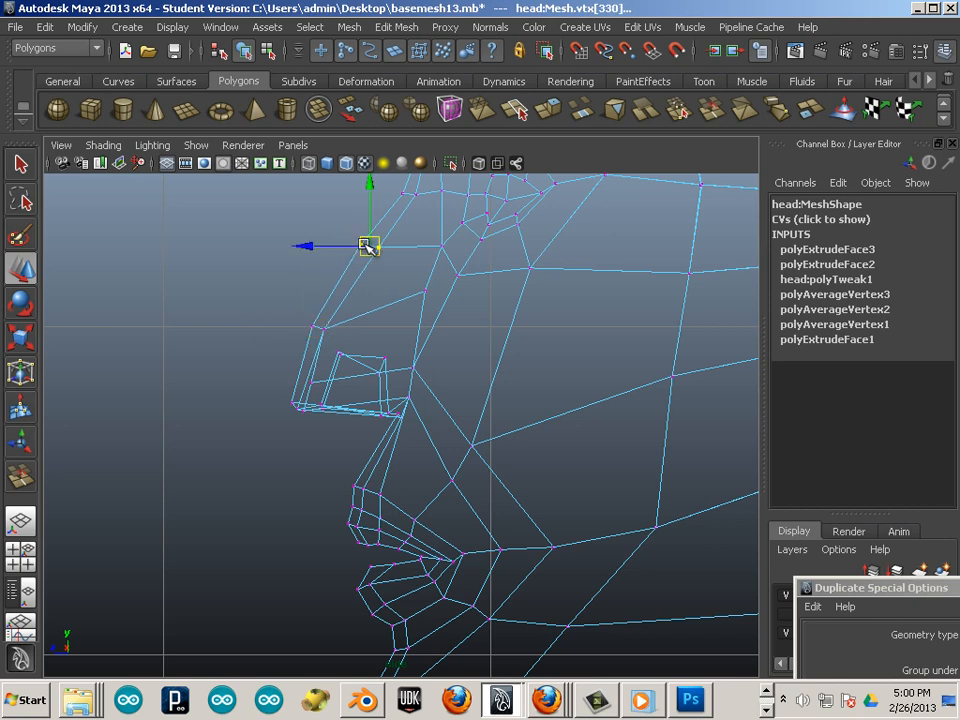
drag(372, 248, 384, 260)
click(269, 510)
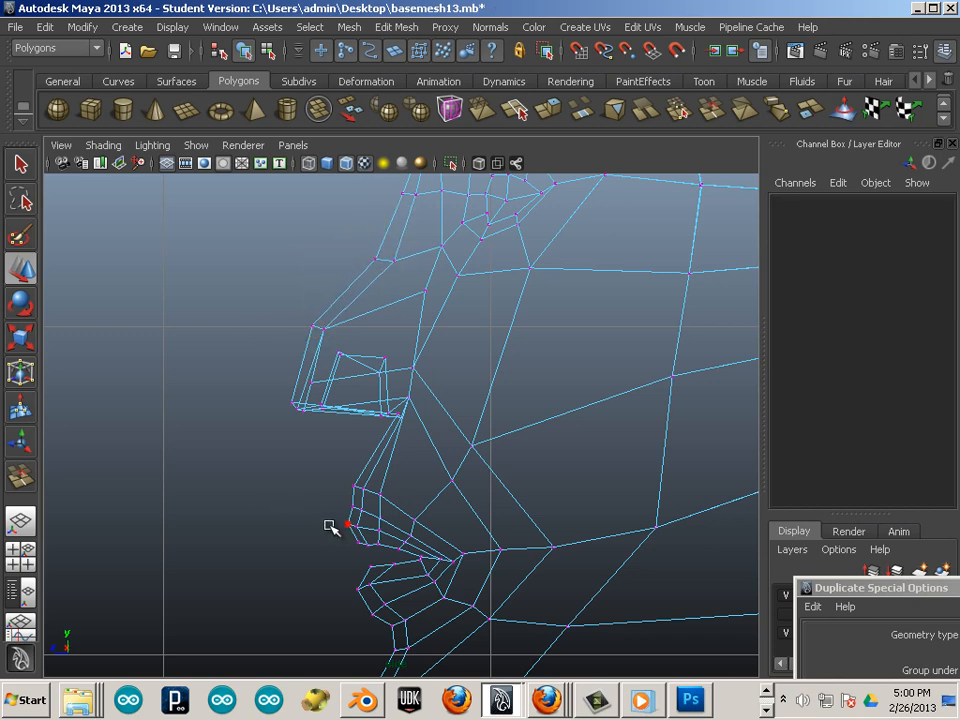
Return the side view to shaded display and compare the whole head with the reference from the side and front
scroll(250, 499, down, 8)
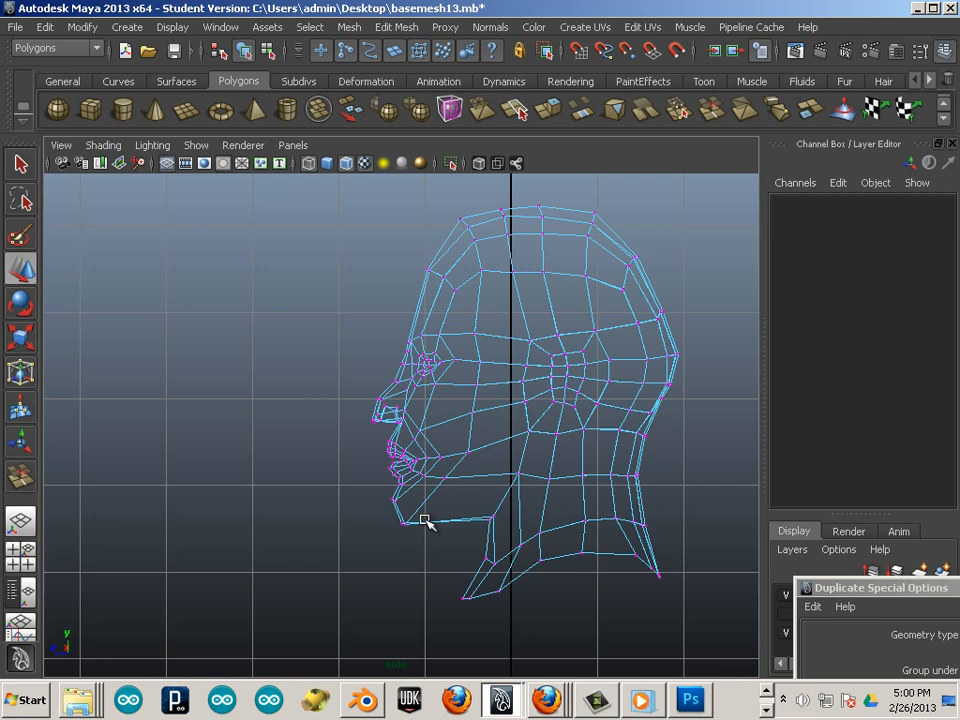
key(5)
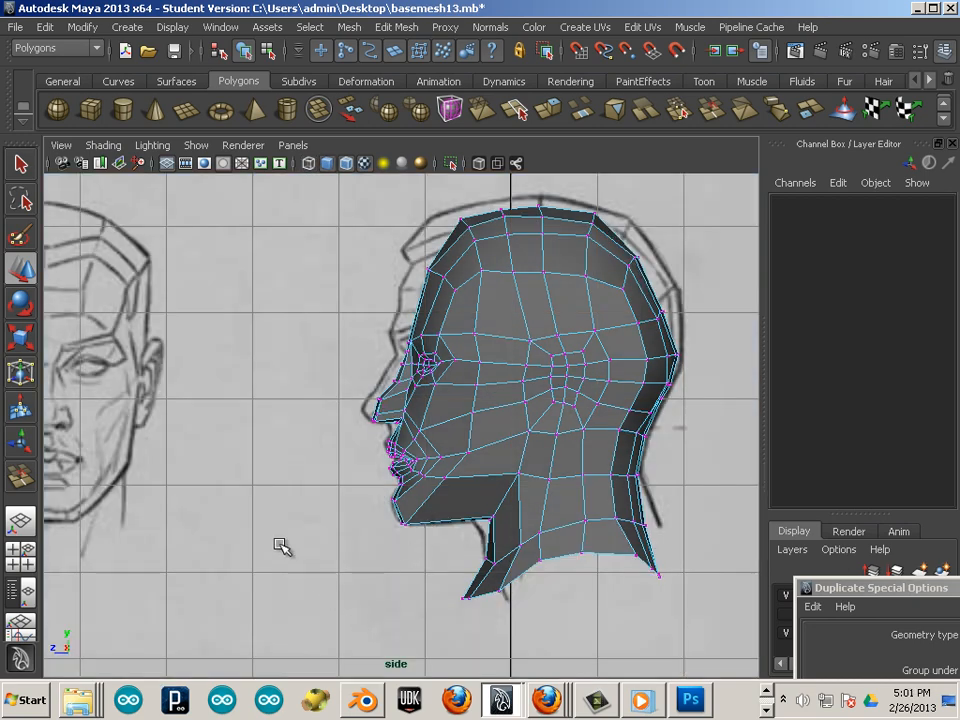
key(space)
key(space)
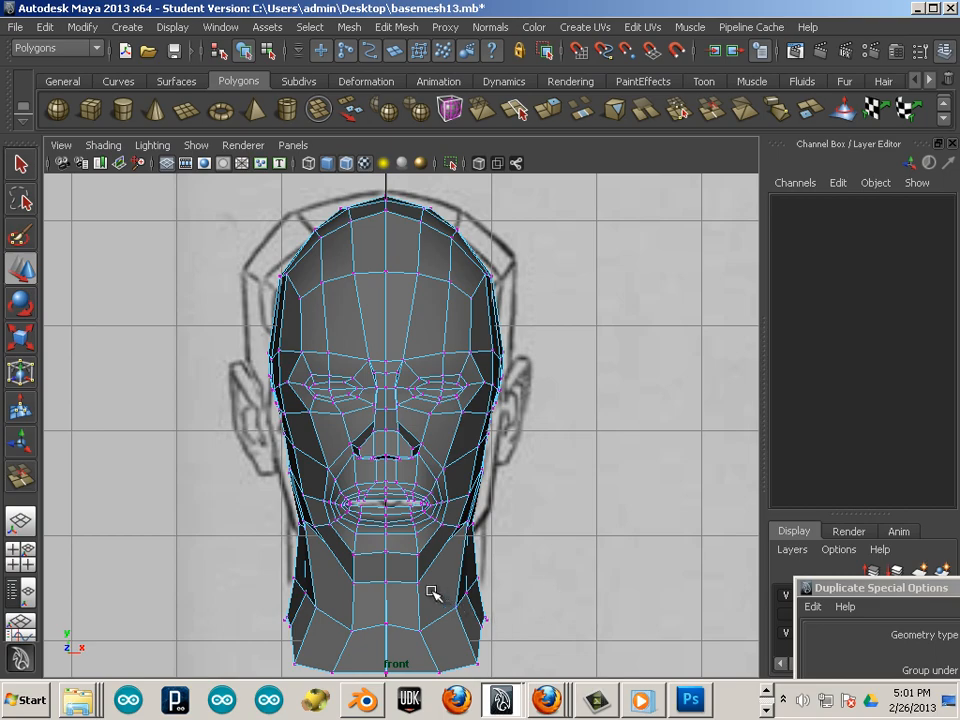
key(space)
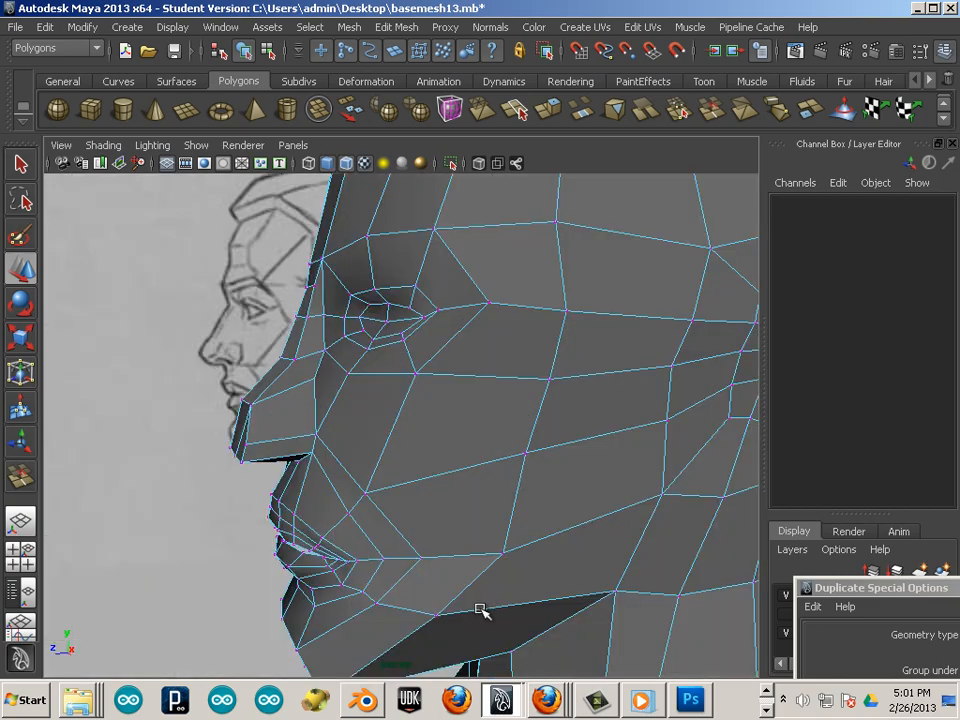
alt+drag(481, 611, 394, 484)
In the perspective view, move the outer vertical edges of both nostril wings back toward the cheeks
right_drag(410, 428, 408, 472)
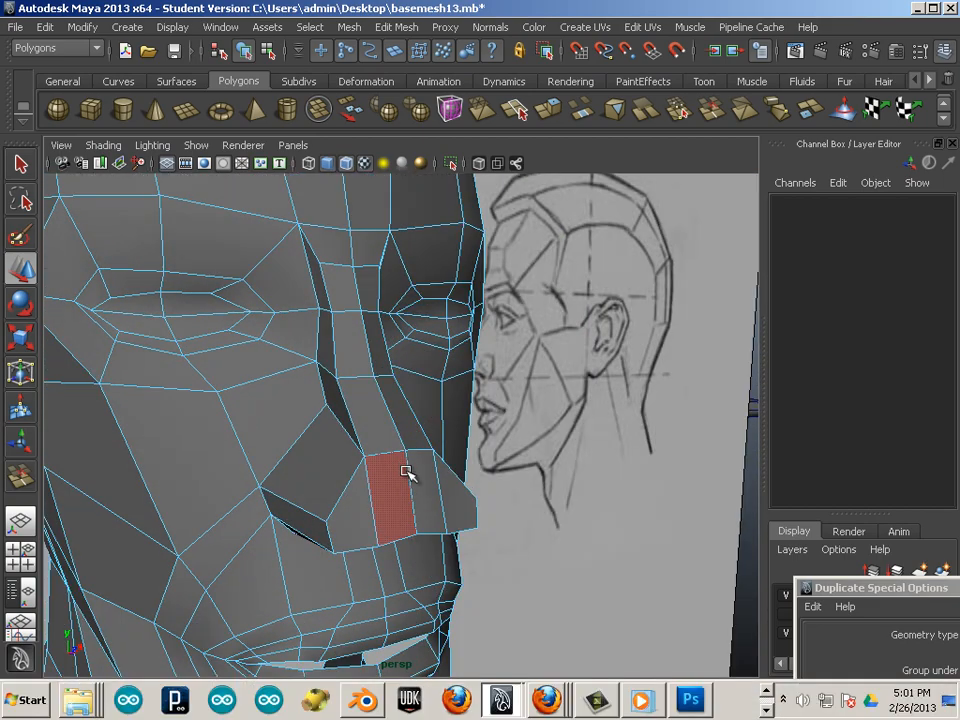
click(424, 488)
alt+drag(321, 508, 296, 467)
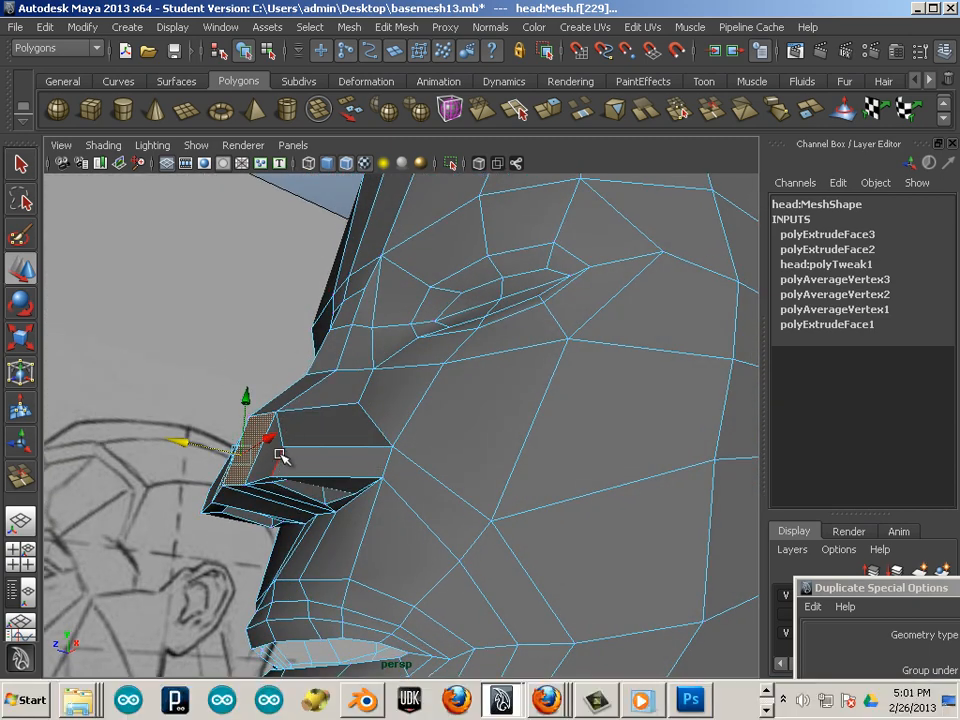
click(279, 455)
alt+drag(161, 521, 212, 508)
alt+middle_drag(212, 508, 385, 578)
alt+drag(385, 578, 369, 513)
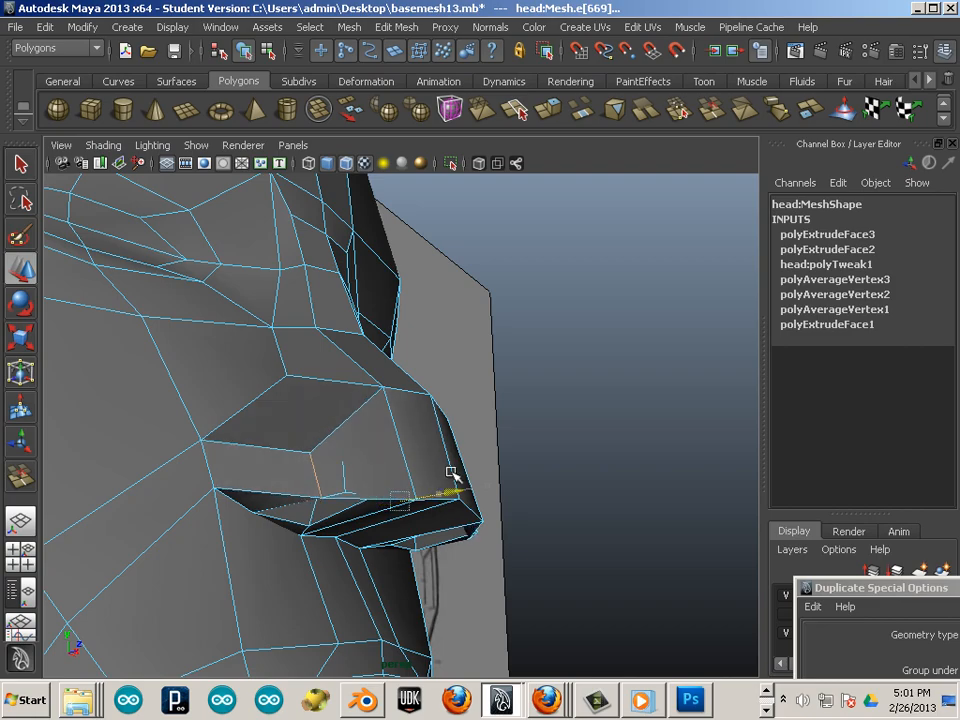
alt+drag(463, 478, 350, 473)
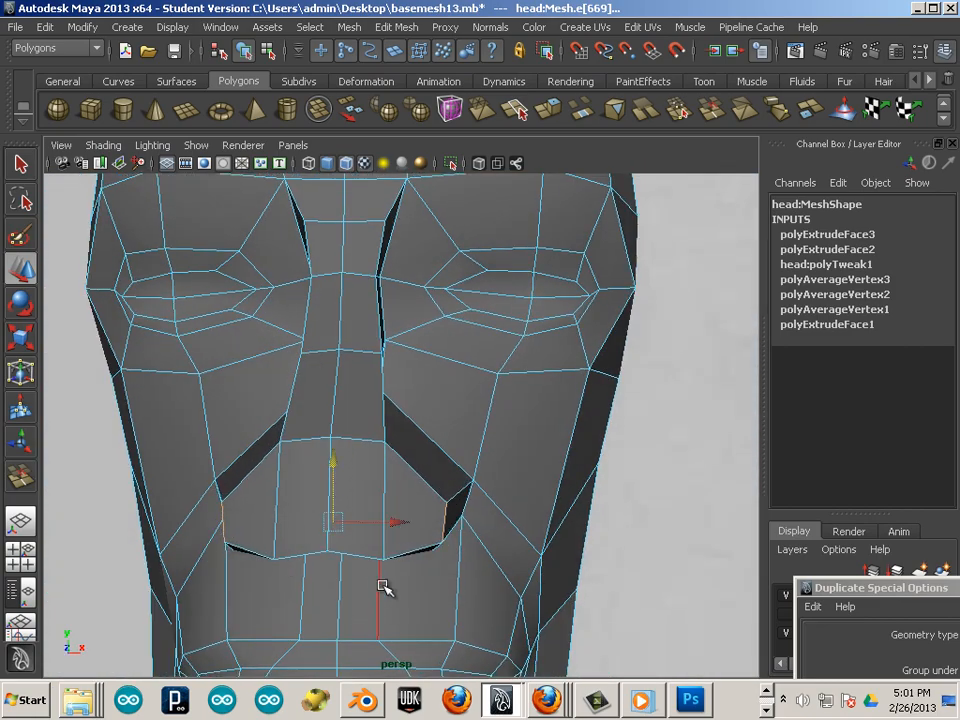
mouse_move(443, 589)
alt+mouse_down()
mouse_move(328, 553)
mouse_move(300, 574)
mouse_move(339, 574)
mouse_move(204, 578)
mouse_move(311, 583)
mouse_move(401, 621)
mouse_move(315, 536)
mouse_move(300, 536)
mouse_move(392, 531)
mouse_move(251, 525)
mouse_move(349, 574)
mouse_move(224, 557)
mouse_move(300, 500)
mouse_move(364, 525)
mouse_move(403, 360)
mouse_move(420, 440)
mouse_move(467, 461)
mouse_move(332, 482)
mouse_move(409, 489)
mouse_move(439, 534)
mouse_move(591, 549)
mouse_move(483, 566)
mouse_move(186, 544)
alt+mouse_up()
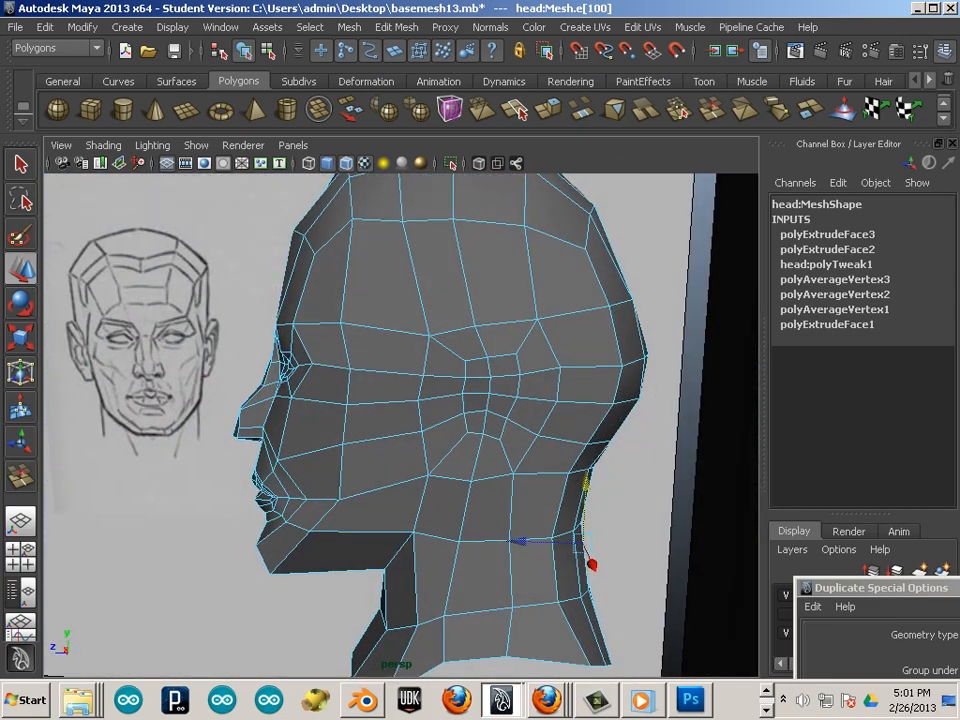